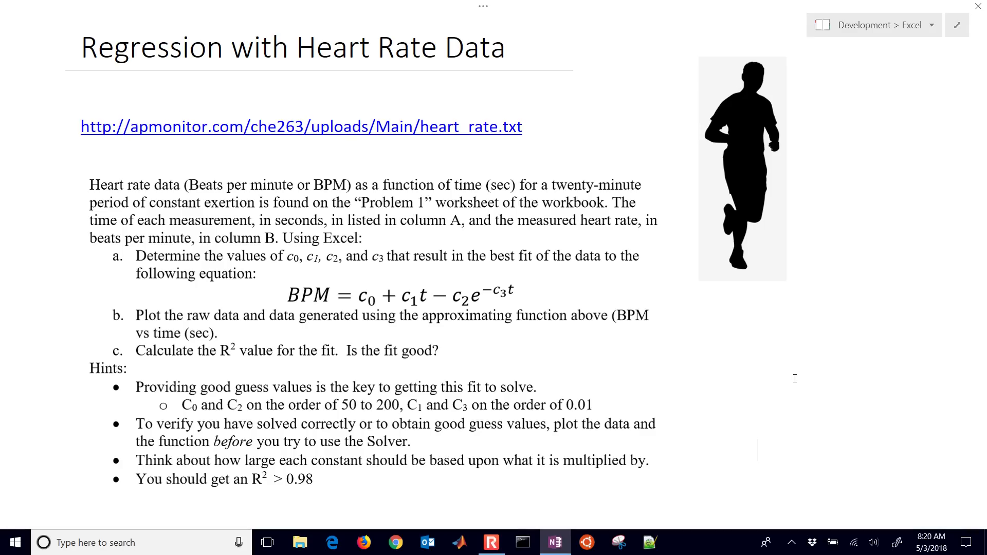
Underline the heart_rate.txt link and circle the BPM model equation in blue ink.
{"action": "left_click_drag", "start_coordinate": [94, 155], "coordinate": [522, 160]}
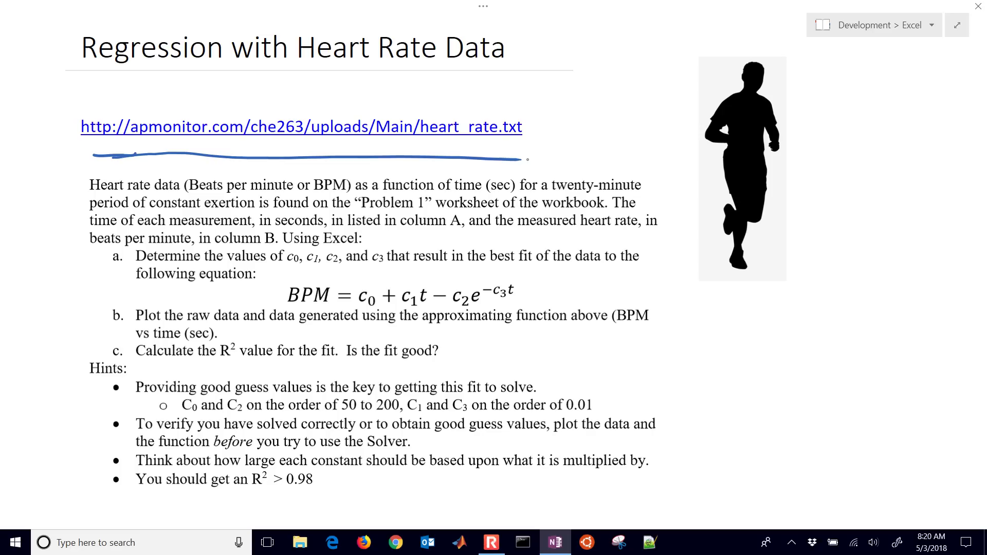
{"action": "mouse_move", "coordinate": [273, 276]}
{"action": "left_mouse_down"}
{"action": "mouse_move", "coordinate": [500, 267]}
{"action": "mouse_move", "coordinate": [545, 304]}
{"action": "mouse_move", "coordinate": [396, 310]}
{"action": "mouse_move", "coordinate": [271, 278]}
{"action": "left_mouse_up"}
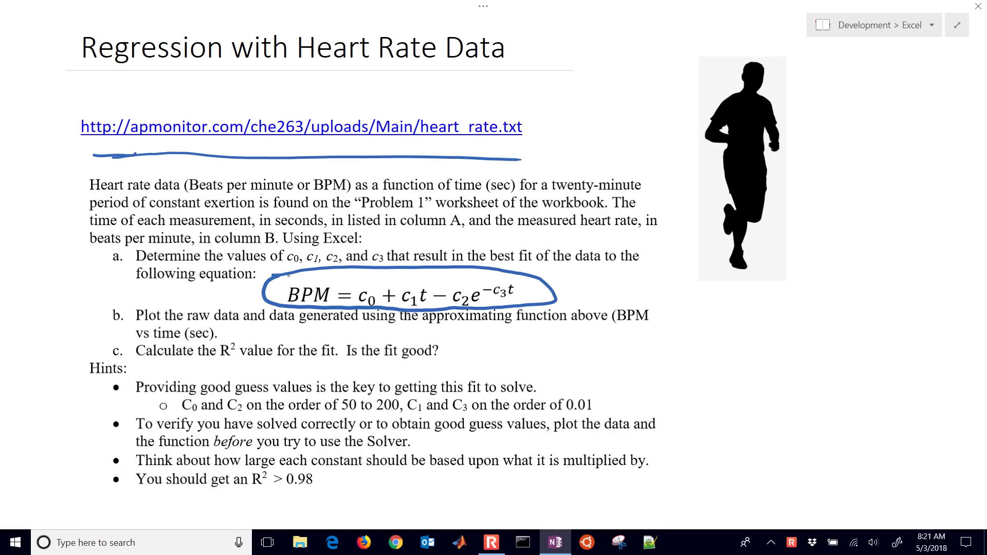
Open heart_rate.txt in Edge, scroll the data out to 1200 seconds and back, and select all.
{"action": "left_click", "coordinate": [261, 127]}
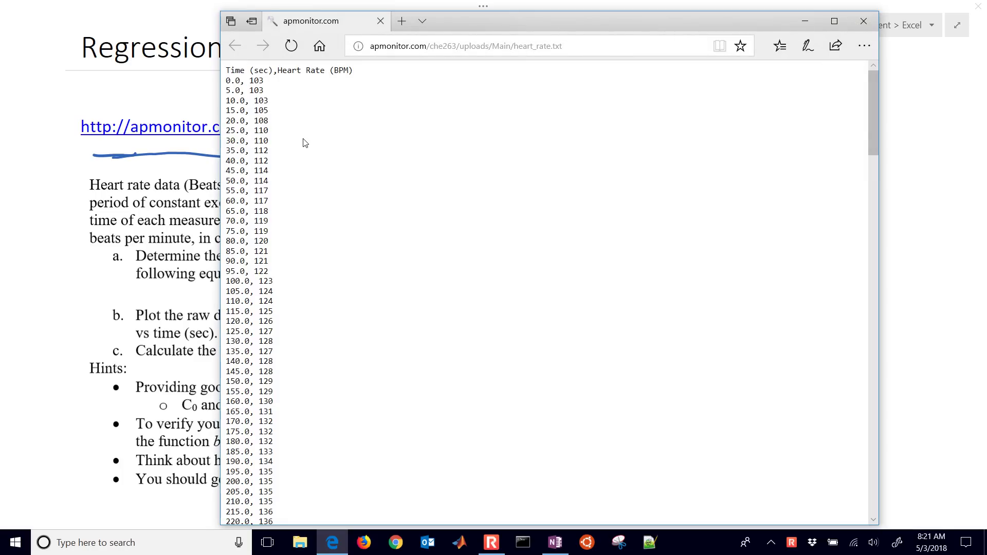
{"action": "scroll", "coordinate": [303, 142], "scroll_direction": "up", "scroll_amount": 5}
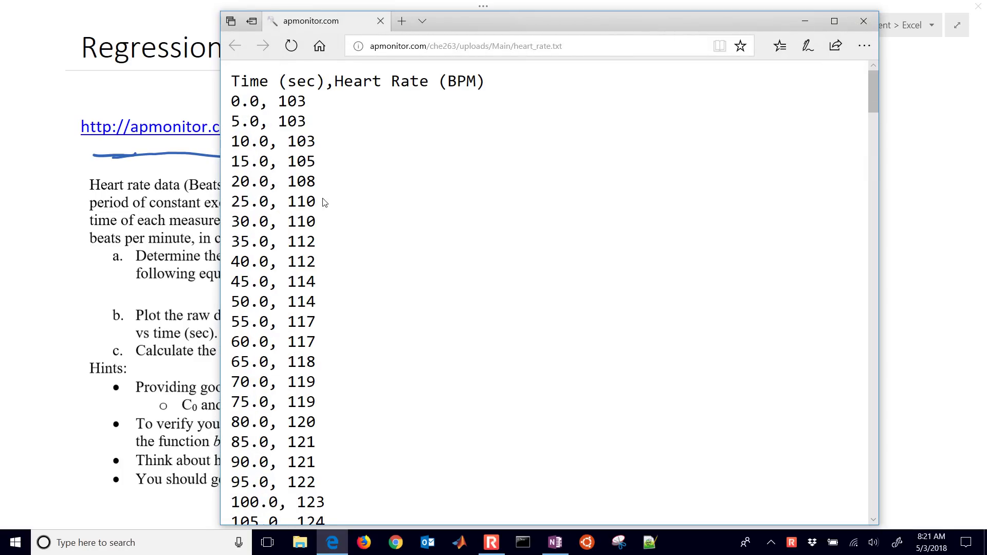
{"action": "scroll", "coordinate": [326, 210], "scroll_direction": "down", "scroll_amount": 5}
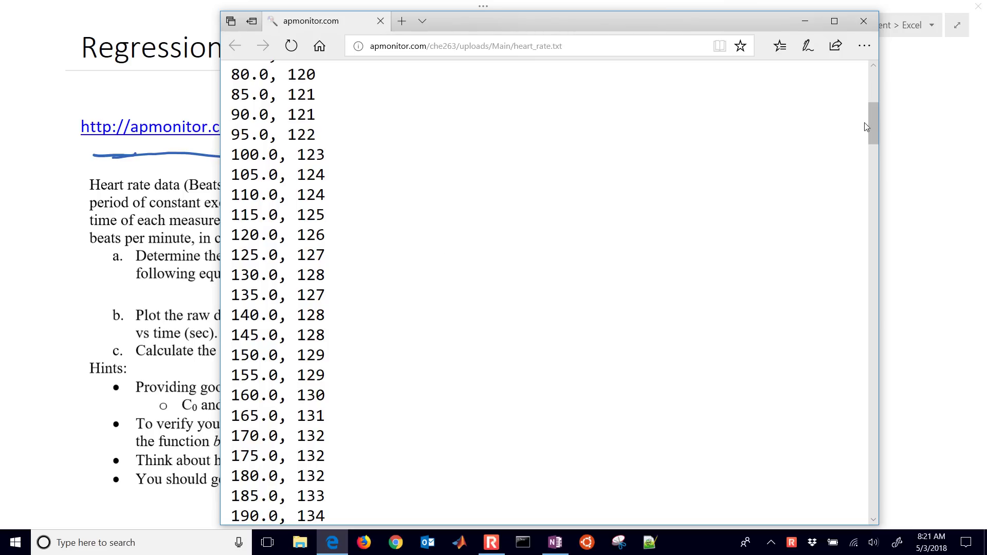
{"action": "left_click_drag", "start_coordinate": [864, 123], "coordinate": [869, 494]}
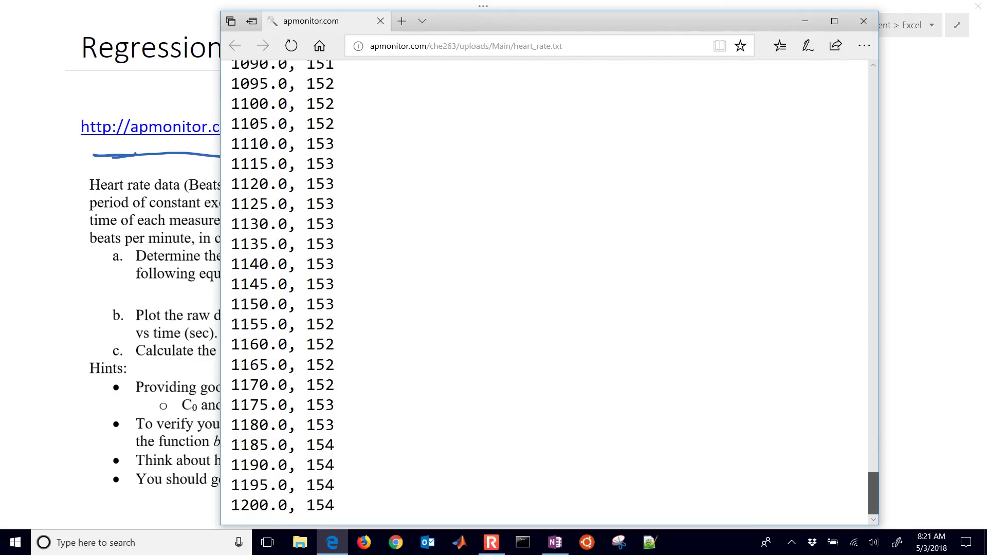
{"action": "left_click_drag", "start_coordinate": [874, 494], "coordinate": [800, 126]}
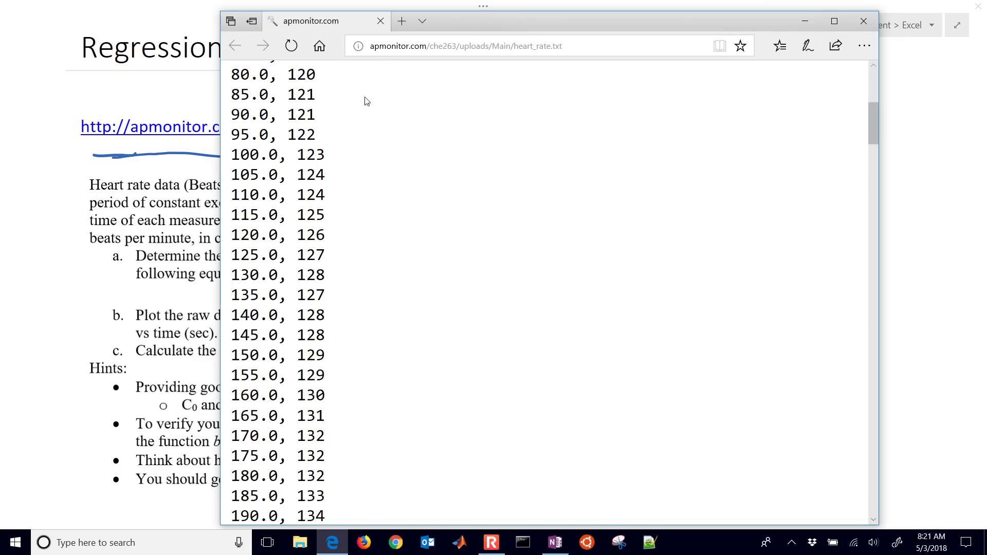
{"action": "key", "text": "ctrl+a"}
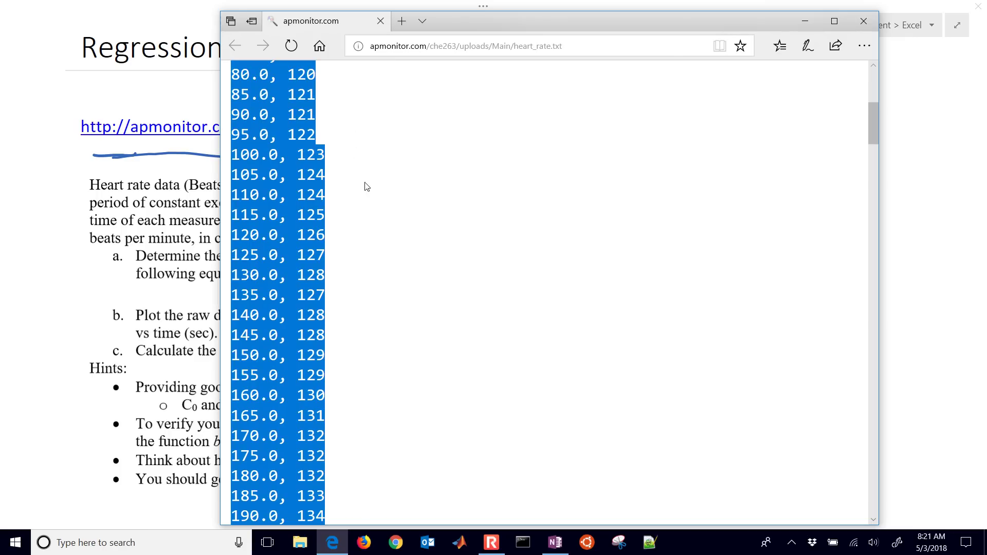
Close the browser and launch Excel with a new blank workbook.
{"action": "left_click", "coordinate": [380, 22]}
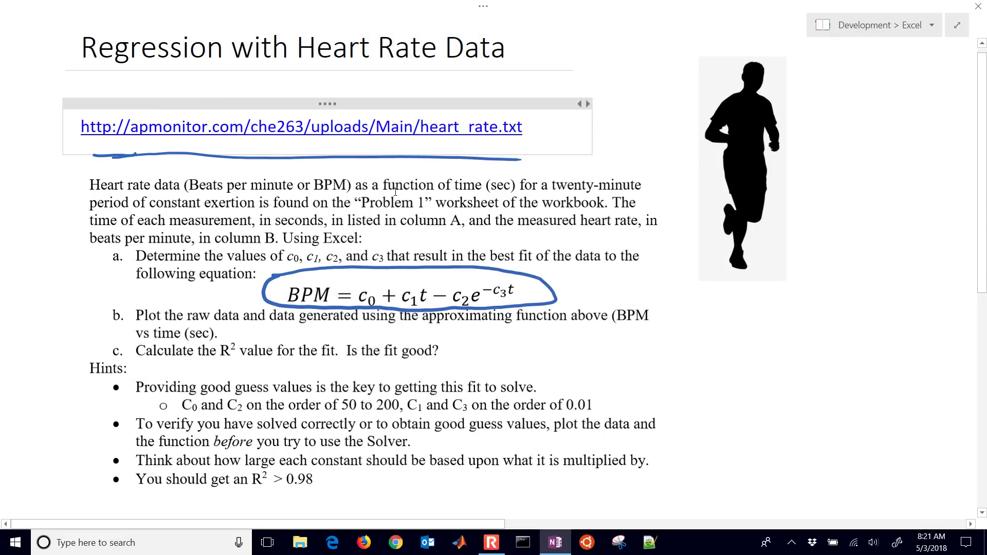
{"action": "left_click", "coordinate": [174, 541]}
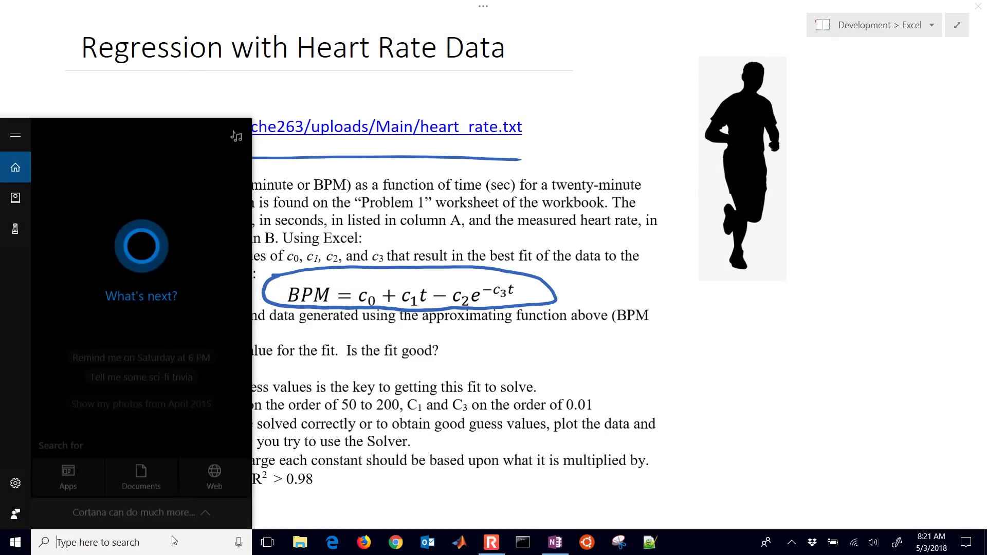
{"action": "type", "text": "excel"}
{"action": "key", "text": "Return"}
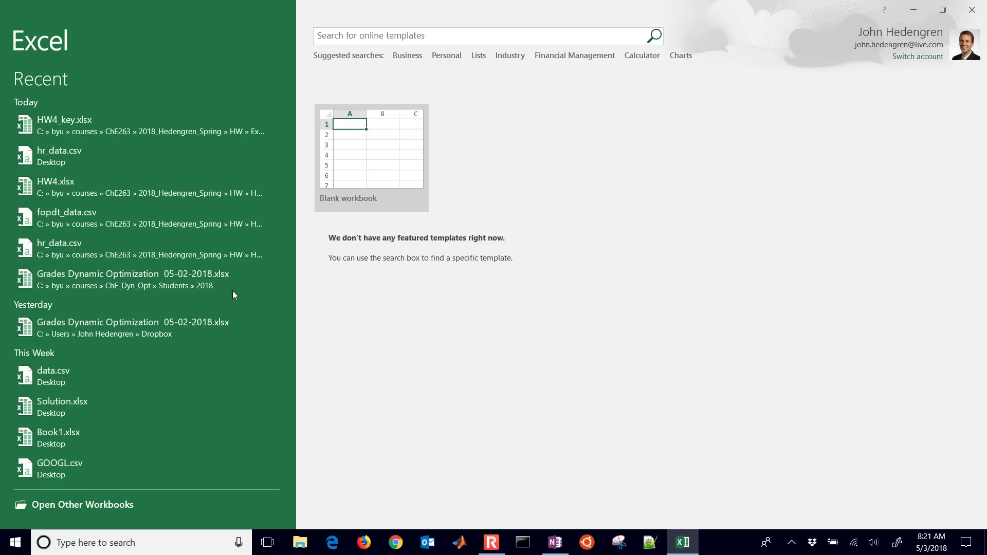
{"action": "left_click", "coordinate": [339, 180]}
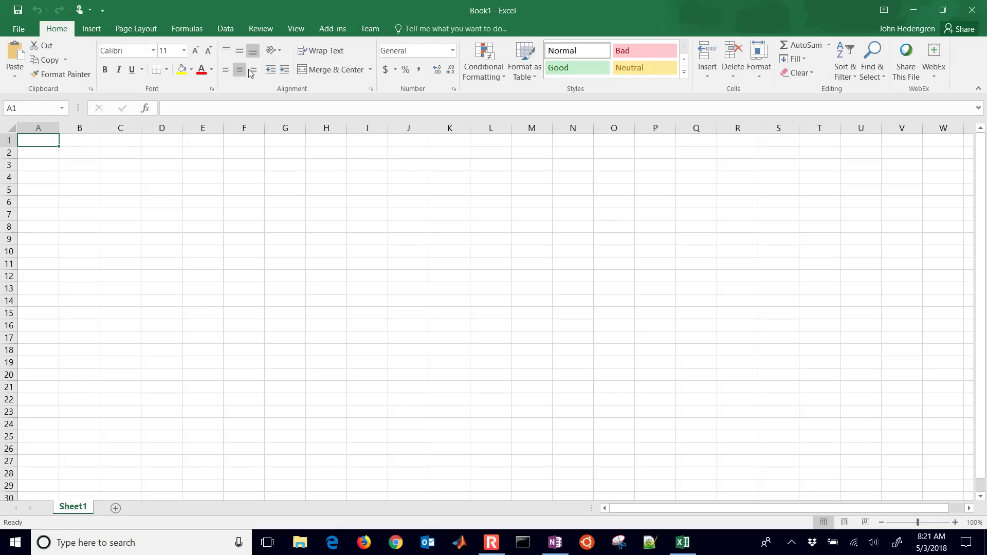
Copy the heart_rate.txt link address from the notes, then maximize the Excel window.
{"action": "left_click_drag", "start_coordinate": [283, 14], "coordinate": [291, 209]}
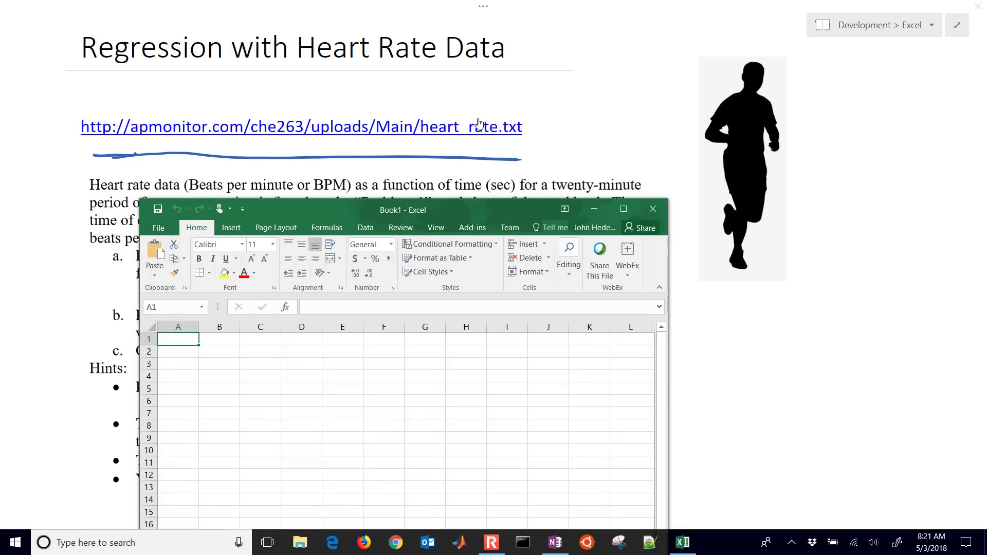
{"action": "left_click_drag", "start_coordinate": [523, 132], "coordinate": [78, 133]}
{"action": "key", "text": "ctrl+c"}
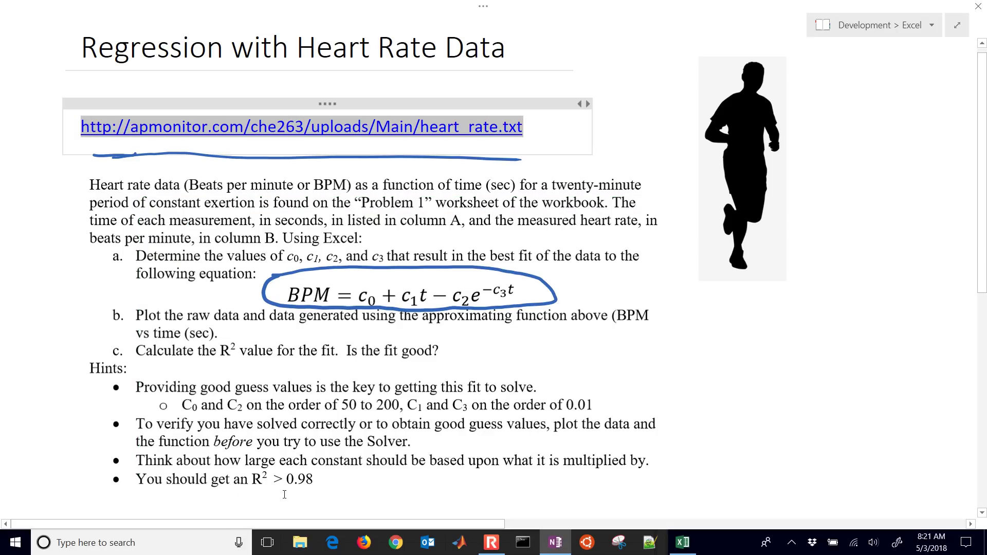
{"action": "left_click", "coordinate": [683, 543]}
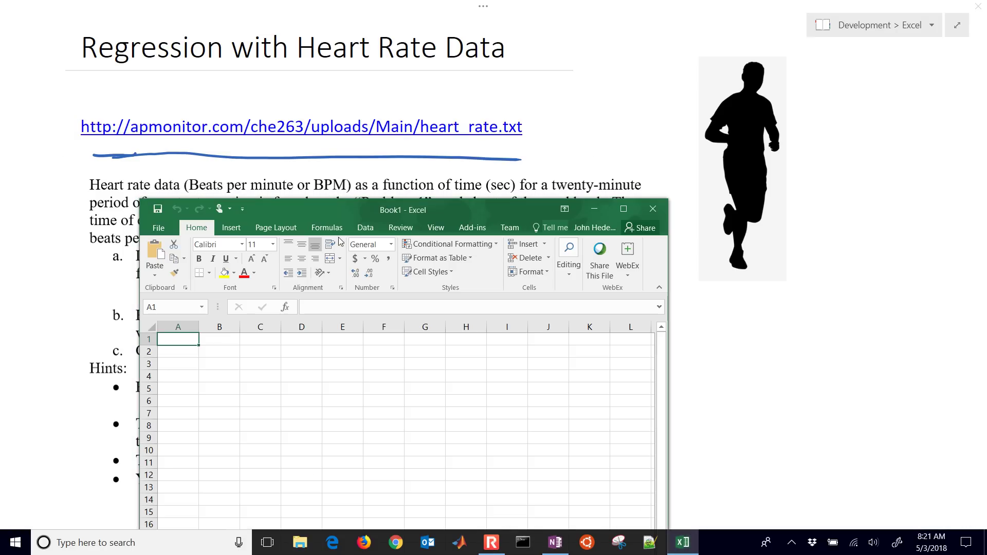
{"action": "double_click", "coordinate": [346, 209]}
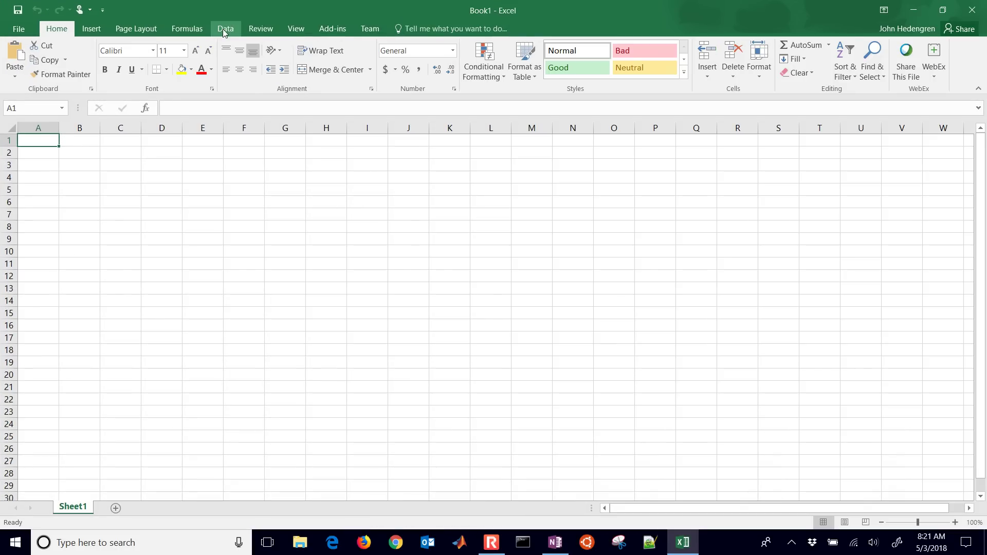
Import the heart_rate.txt web data via From Web into the sheet at =$A$1.
{"action": "left_click", "coordinate": [224, 31]}
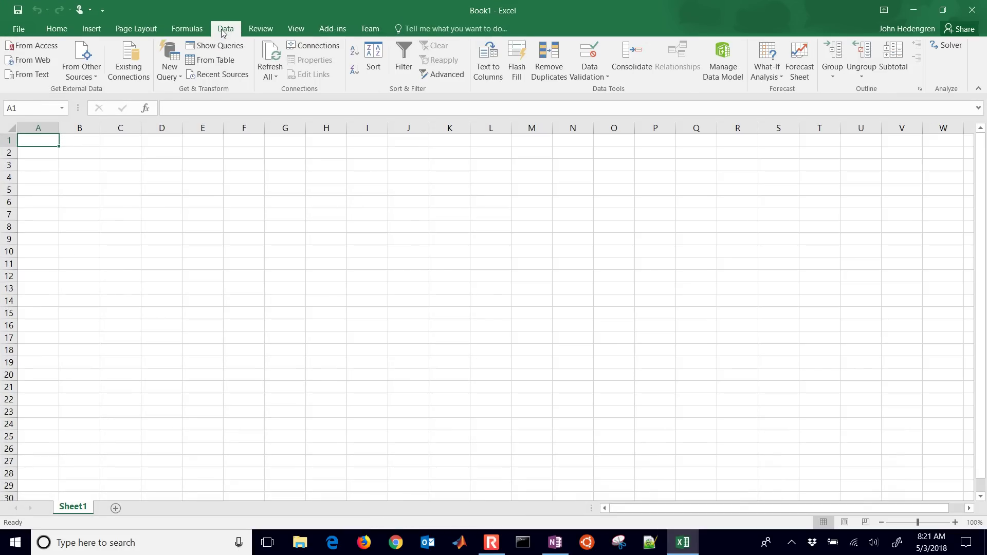
{"action": "left_click", "coordinate": [24, 61]}
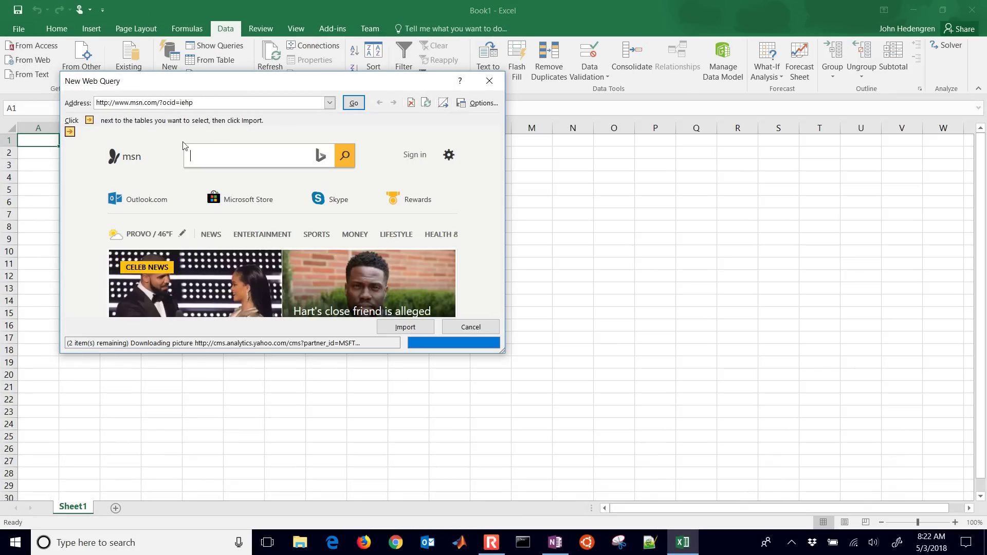
{"action": "left_click", "coordinate": [245, 103]}
{"action": "key", "text": "ctrl+v"}
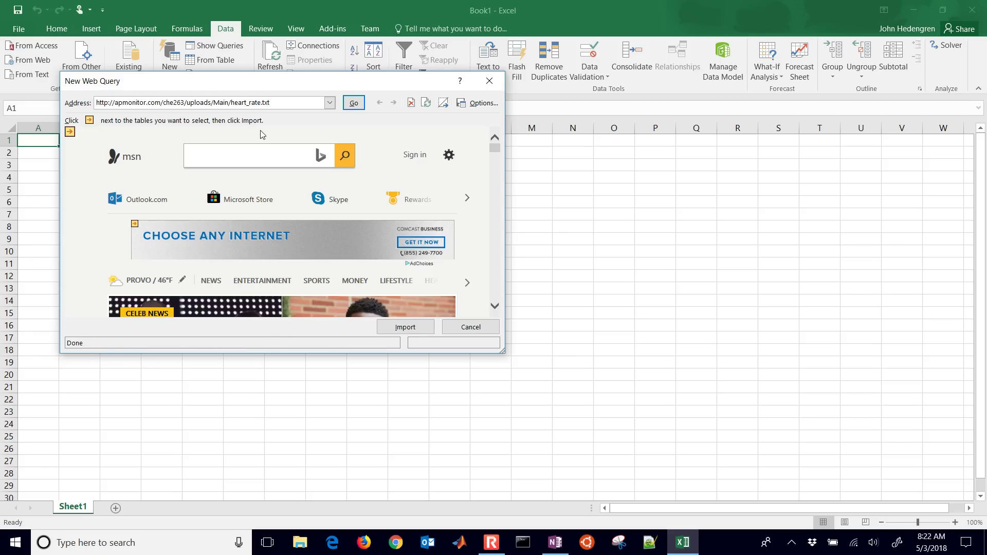
{"action": "left_click", "coordinate": [347, 106]}
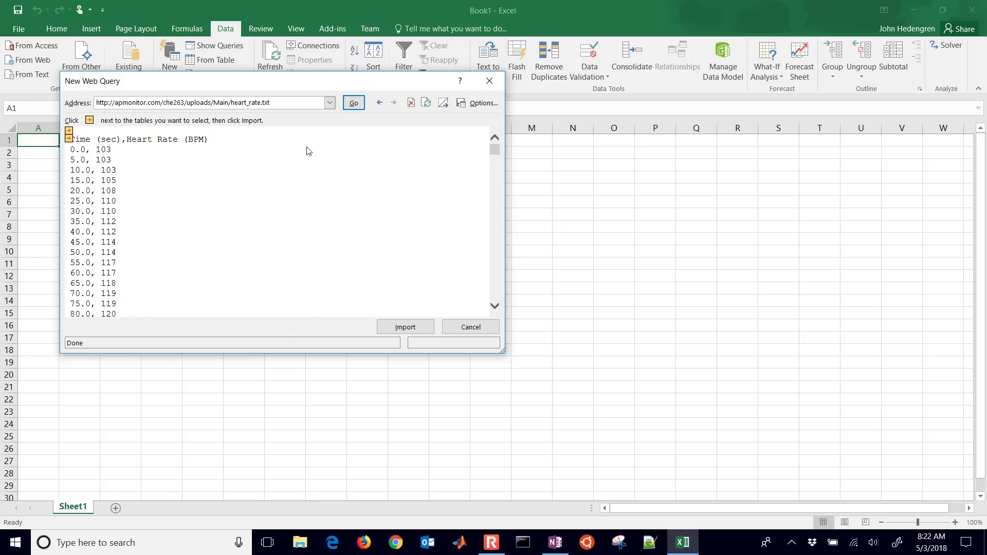
{"action": "left_click", "coordinate": [389, 327]}
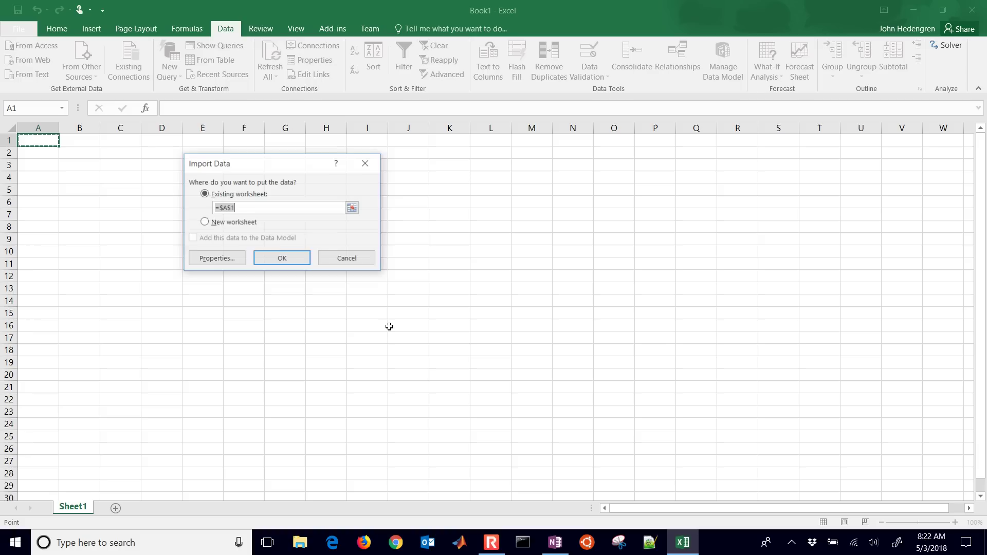
{"action": "left_click", "coordinate": [263, 261]}
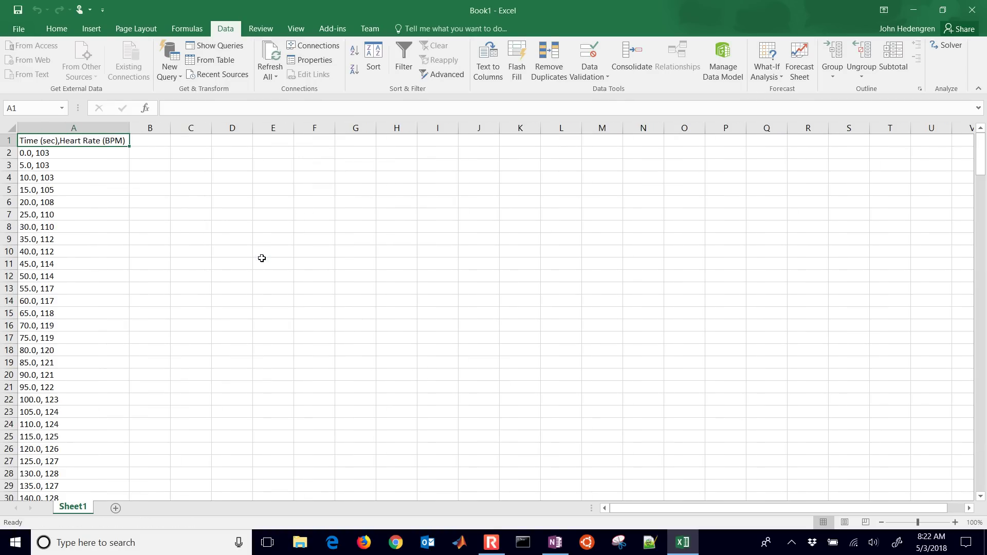
Split column A with Text to Columns, delimited by comma only, into Time and Heart Rate.
{"action": "left_click", "coordinate": [58, 126]}
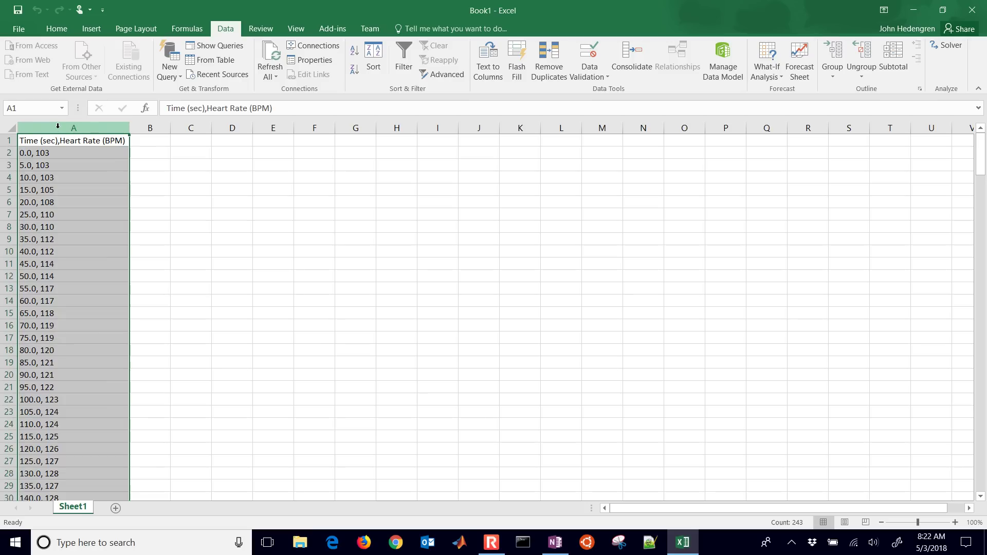
{"action": "left_click", "coordinate": [486, 62]}
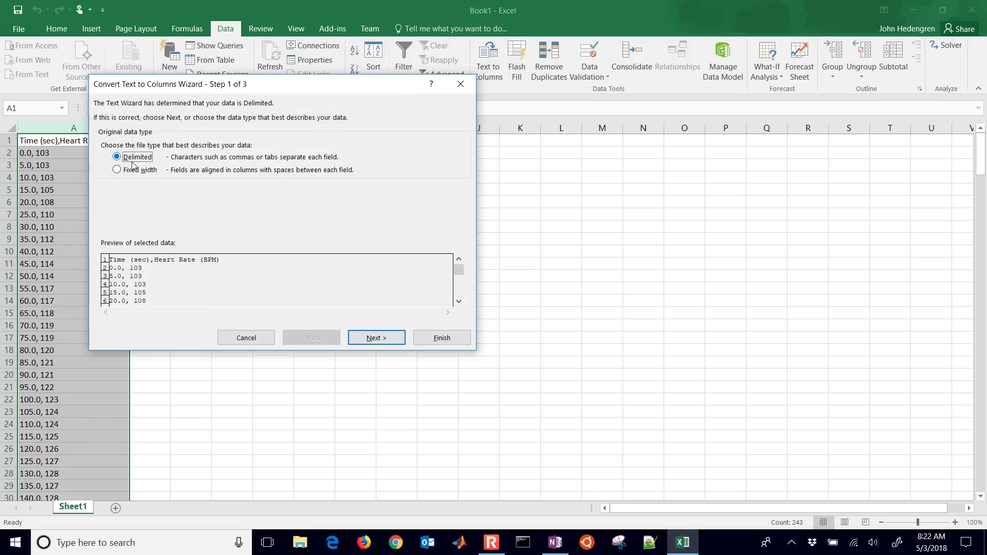
{"action": "left_click", "coordinate": [376, 338]}
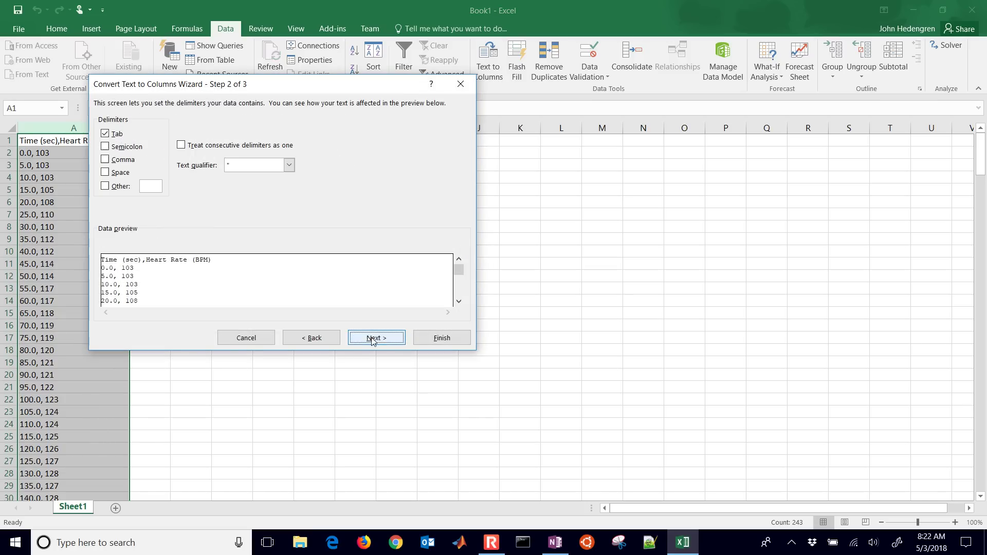
{"action": "left_click", "coordinate": [105, 160]}
{"action": "left_click", "coordinate": [104, 134]}
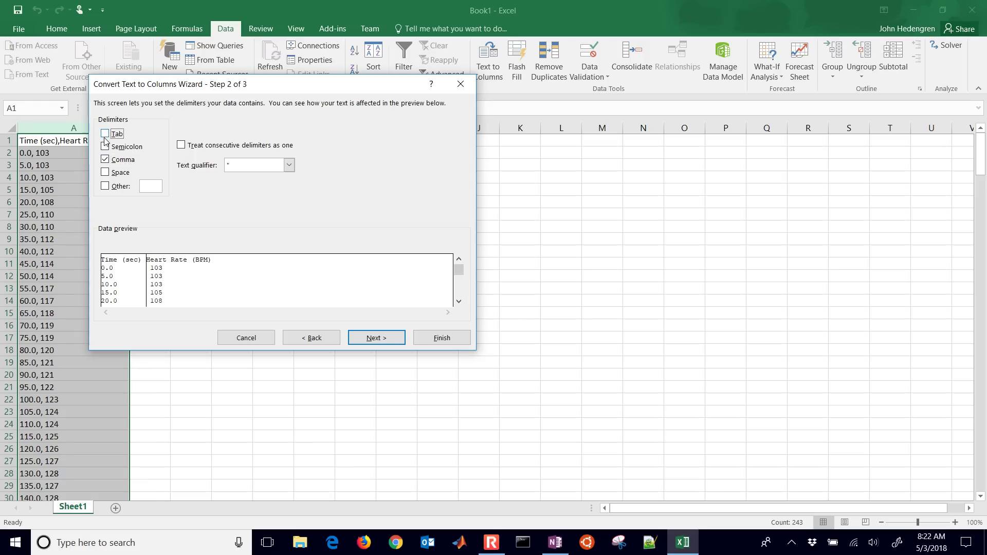
{"action": "left_click", "coordinate": [426, 337]}
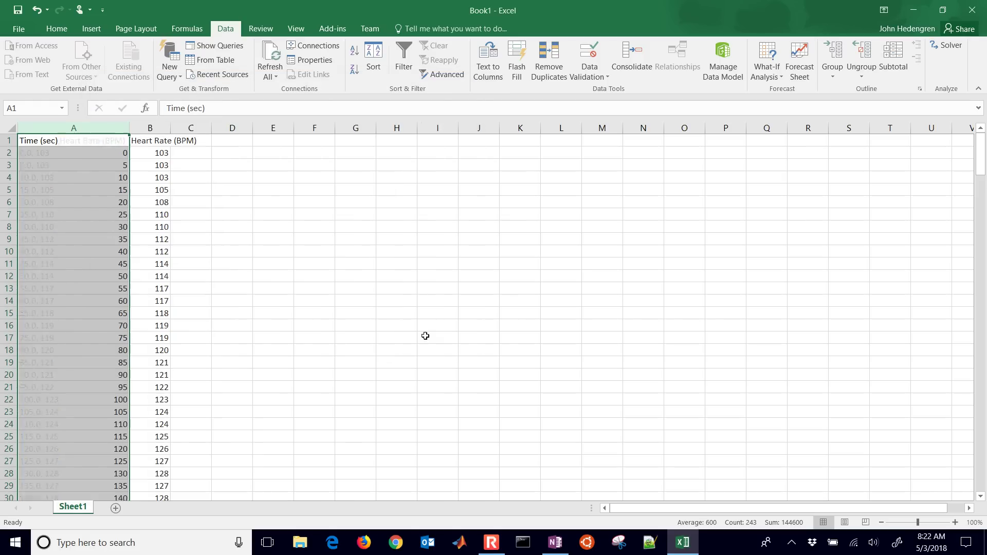
Auto-fit the widths of the Time (sec) and Heart Rate (BPM) columns.
{"action": "left_click", "coordinate": [226, 276]}
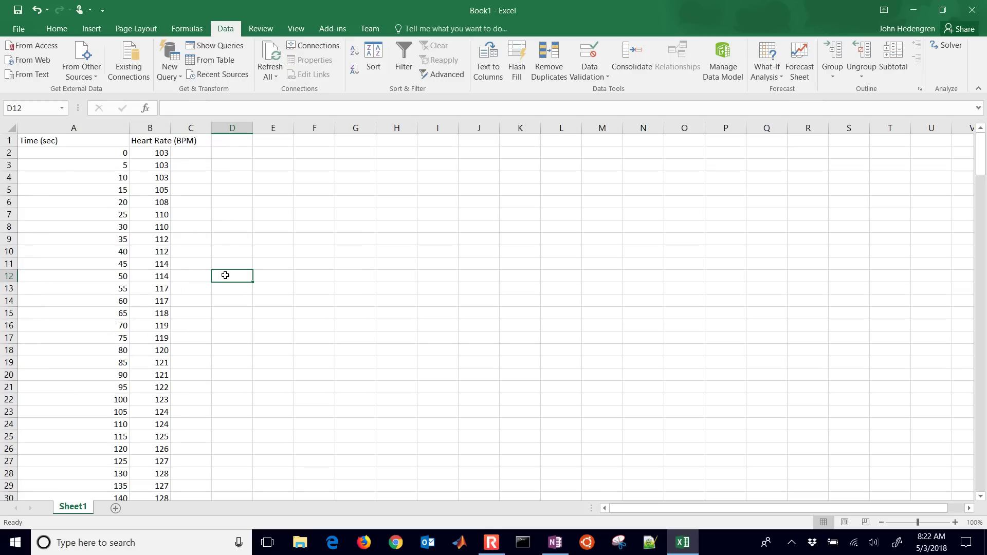
{"action": "double_click", "coordinate": [128, 128]}
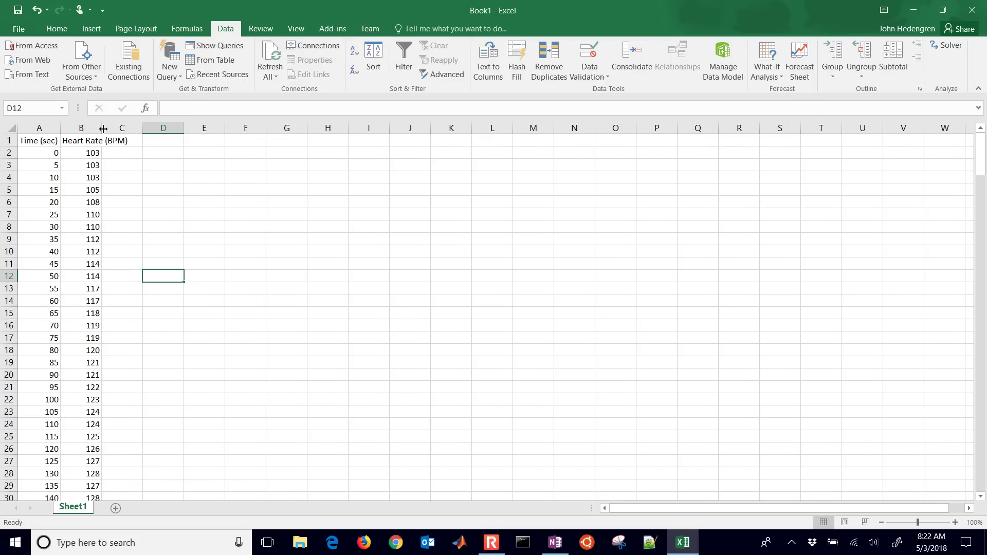
{"action": "left_click", "coordinate": [12, 128]}
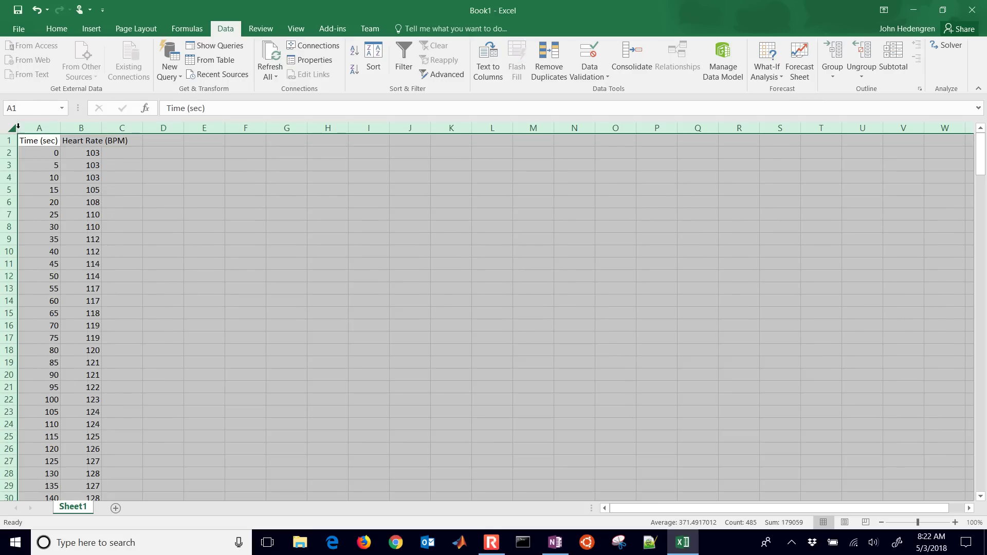
{"action": "double_click", "coordinate": [59, 128]}
{"action": "left_click", "coordinate": [93, 189]}
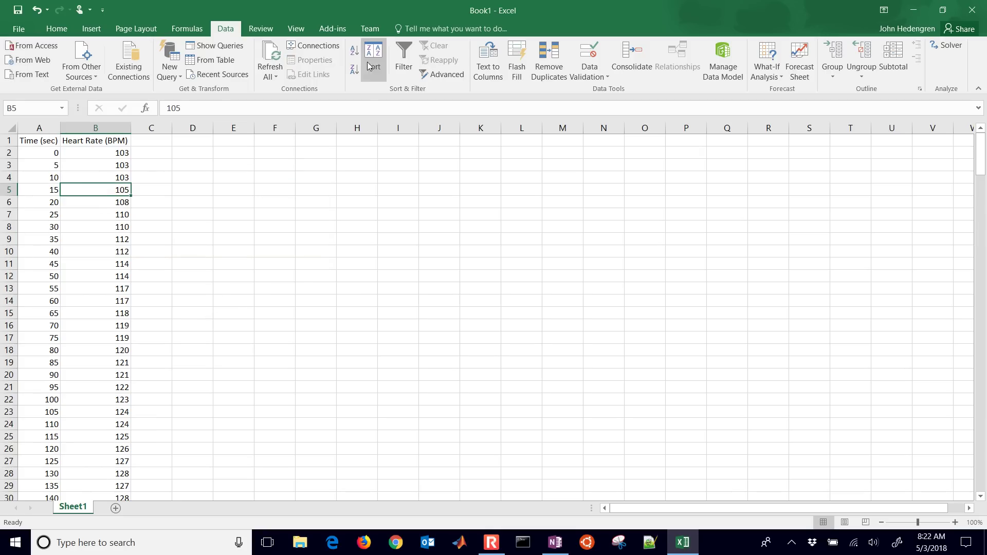
Snap the notes to the left and Excel to the right, both full height, and zoom the sheet in.
{"action": "left_click_drag", "start_coordinate": [369, 13], "coordinate": [981, 3]}
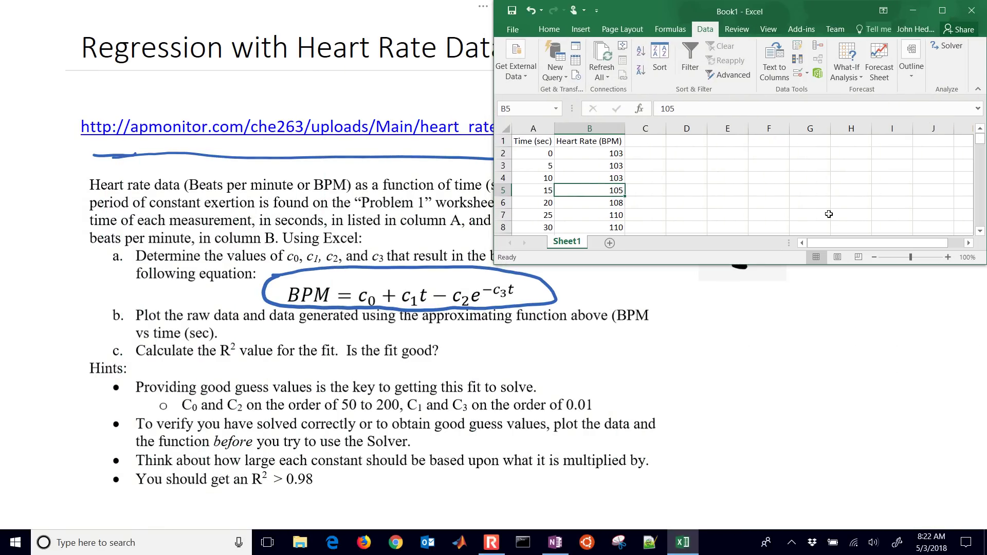
{"action": "left_click", "coordinate": [358, 5]}
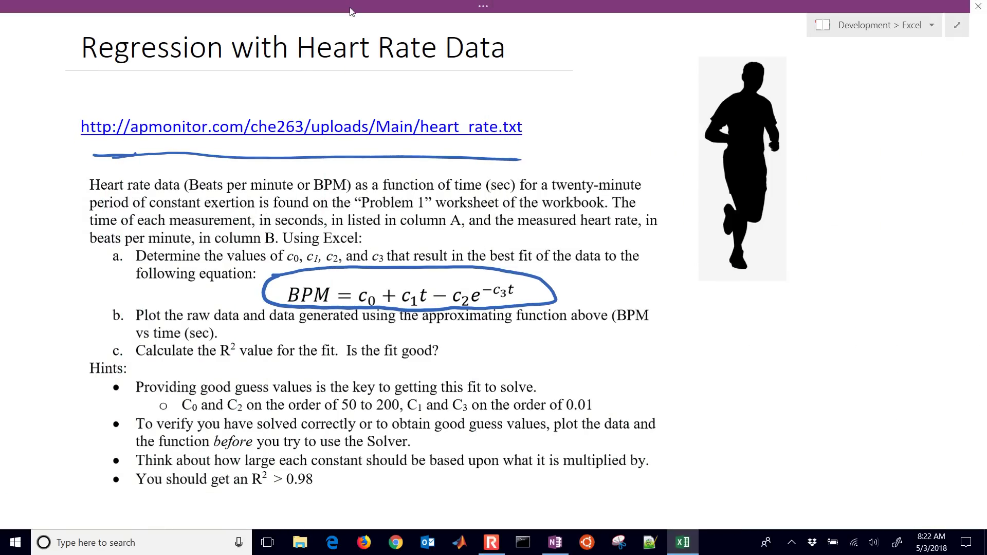
{"action": "left_click_drag", "start_coordinate": [359, 5], "coordinate": [11, 8]}
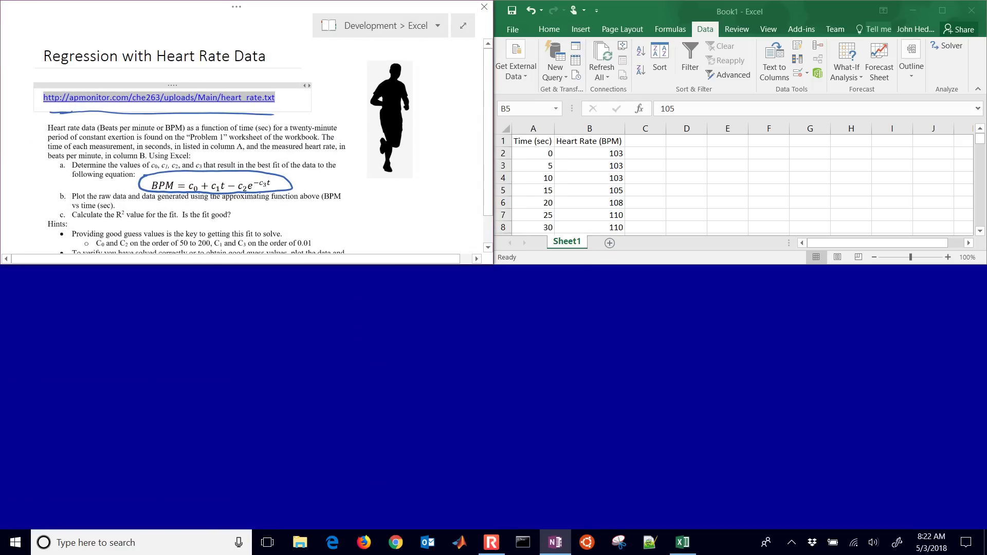
{"action": "left_click_drag", "start_coordinate": [307, 265], "coordinate": [316, 529]}
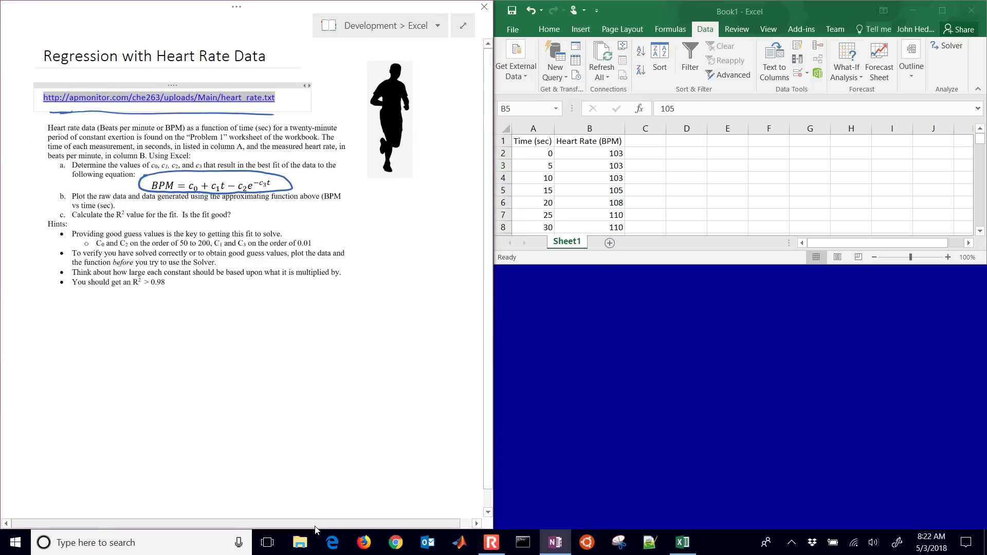
{"action": "left_click", "coordinate": [590, 191]}
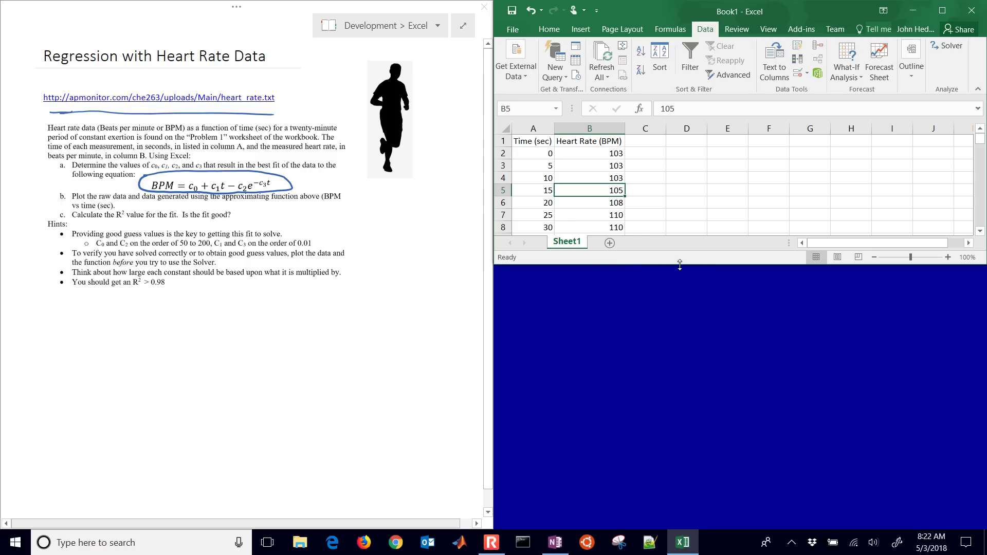
{"action": "left_click_drag", "start_coordinate": [680, 265], "coordinate": [694, 529]}
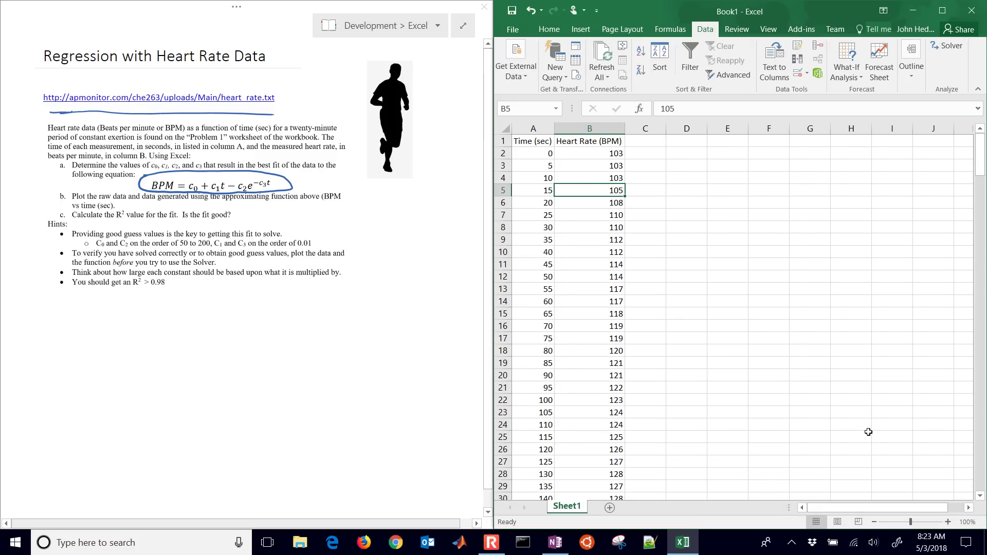
{"action": "left_click", "coordinate": [947, 522]}
{"action": "left_click", "coordinate": [948, 522]}
{"action": "left_click", "coordinate": [948, 522]}
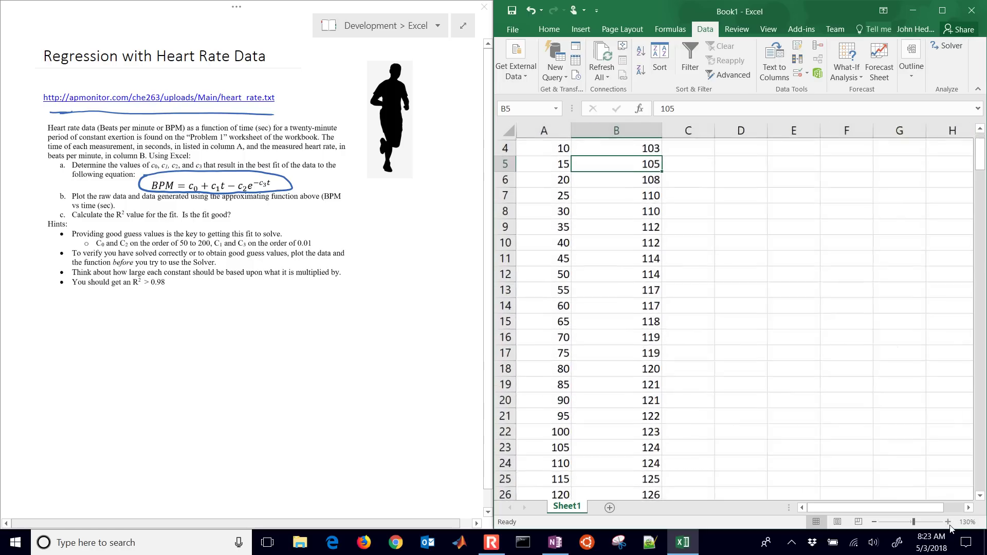
{"action": "left_click", "coordinate": [948, 522]}
{"action": "scroll", "coordinate": [888, 476], "scroll_direction": "up", "scroll_amount": 1}
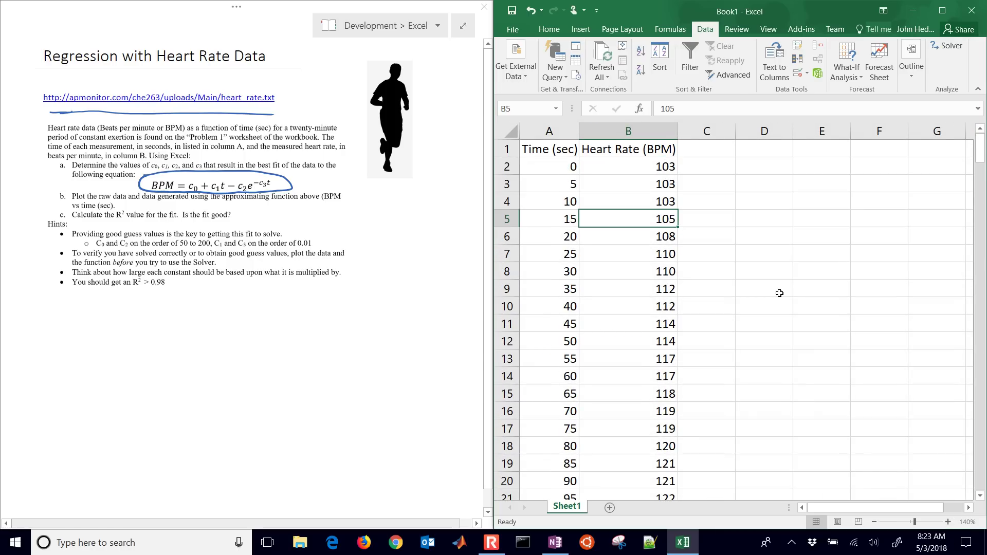
Enter the heading 'Predicted HR (BPM)' in C1 and auto-fit column C.
{"action": "left_click", "coordinate": [640, 154]}
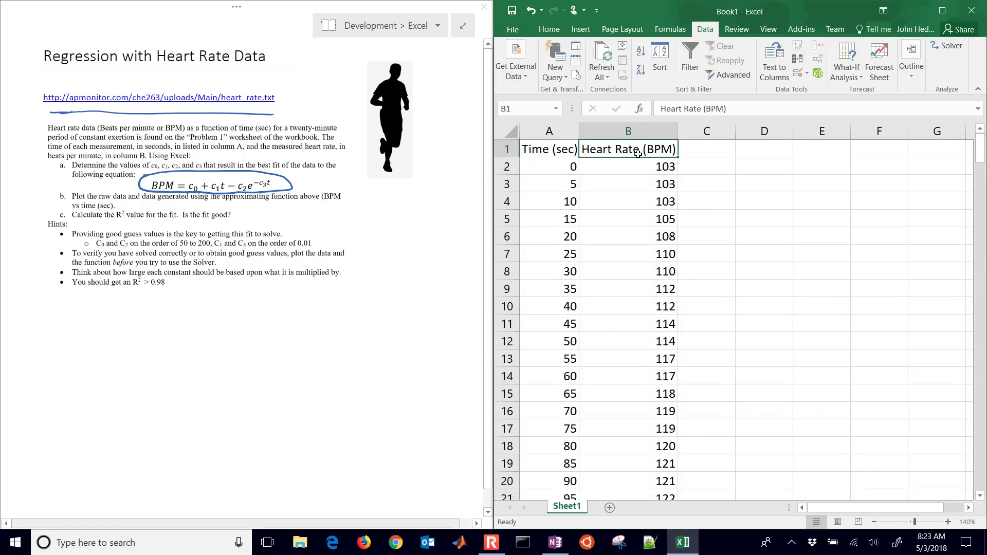
{"action": "left_click", "coordinate": [567, 148]}
{"action": "left_click", "coordinate": [700, 149]}
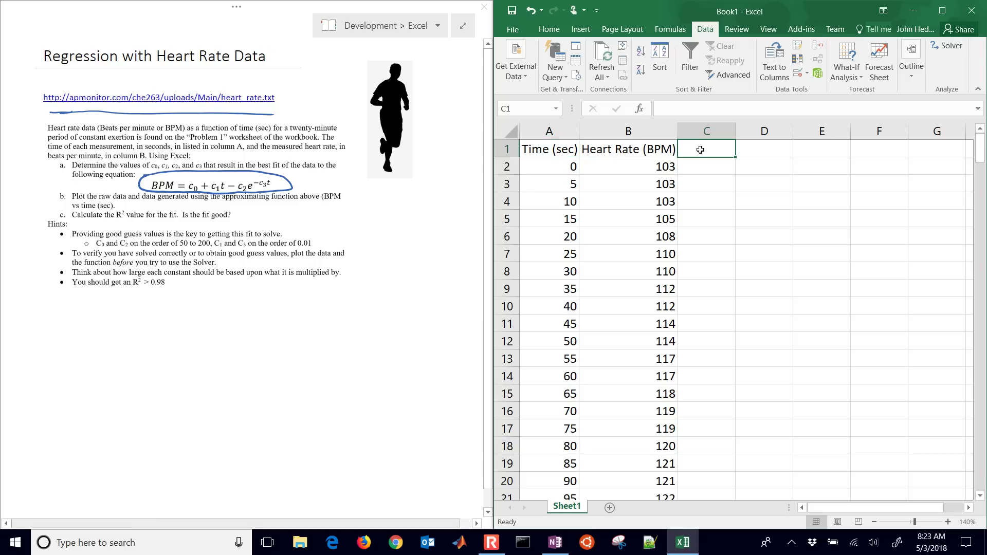
{"action": "type", "text": "Predi"}
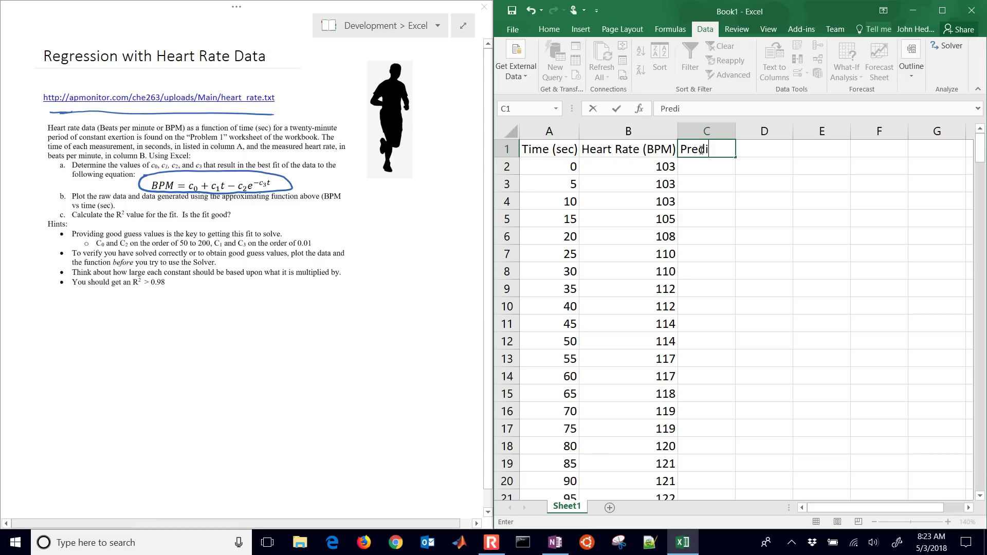
{"action": "type", "text": "cted HR (BPM"}
{"action": "key", "text": "Return"}
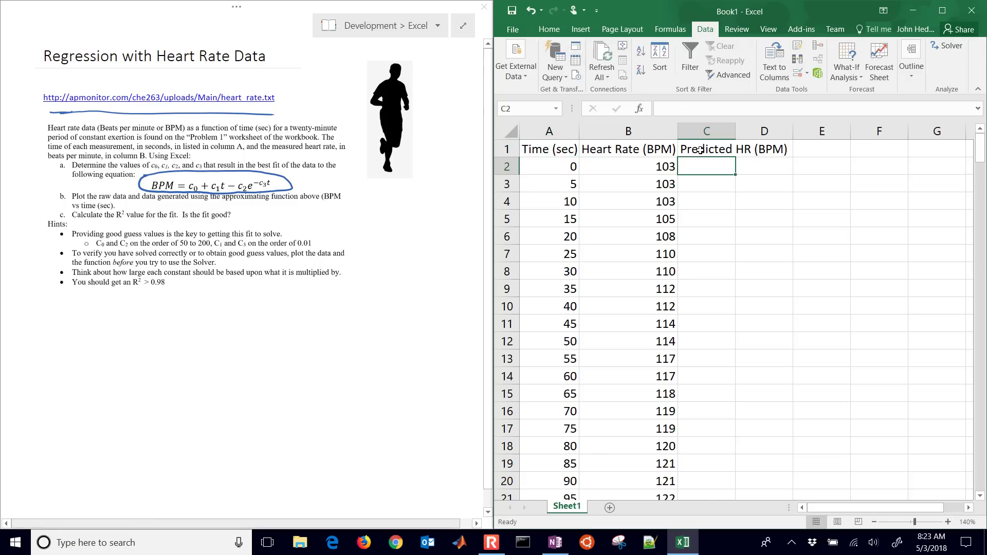
{"action": "double_click", "coordinate": [735, 131]}
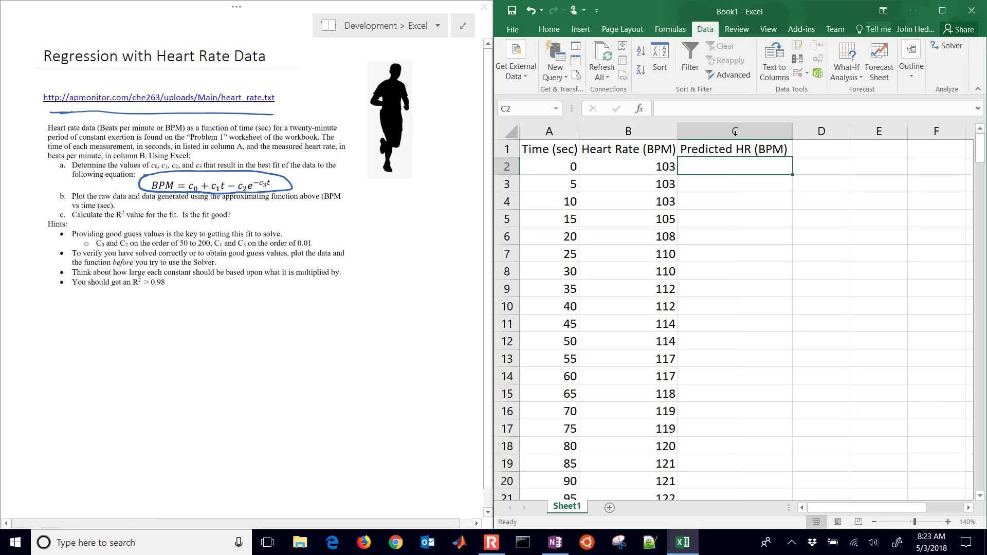
{"action": "left_click", "coordinate": [726, 177]}
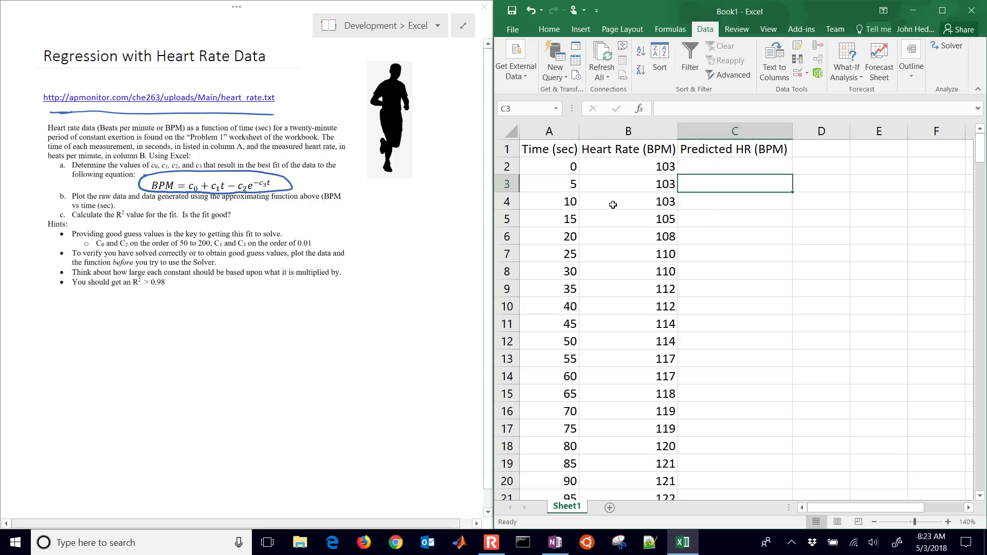
Insert five blank rows above the data and label A1:A4 as c0, c1, c2, c3.
{"action": "left_click_drag", "start_coordinate": [508, 155], "coordinate": [507, 219]}
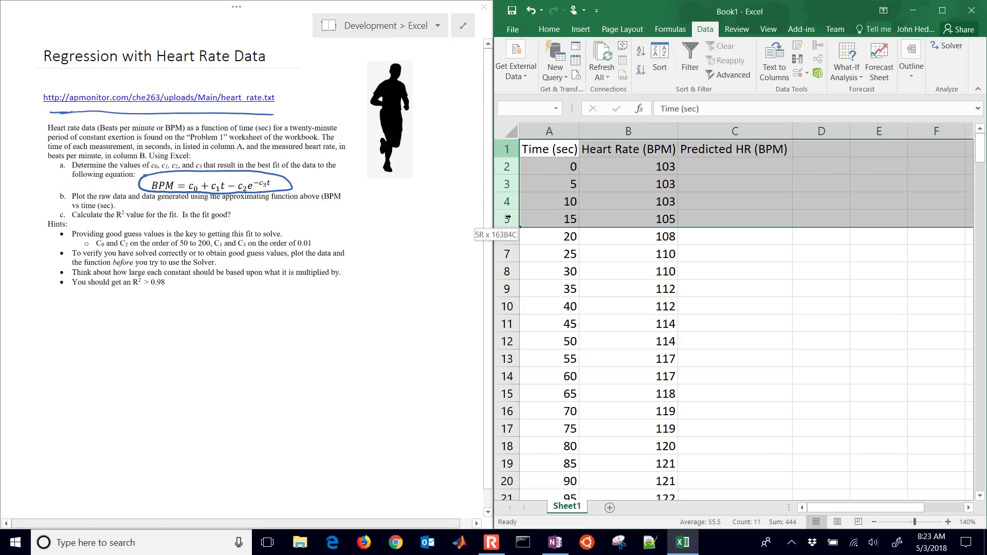
{"action": "right_click", "coordinate": [508, 218]}
{"action": "left_click", "coordinate": [543, 301]}
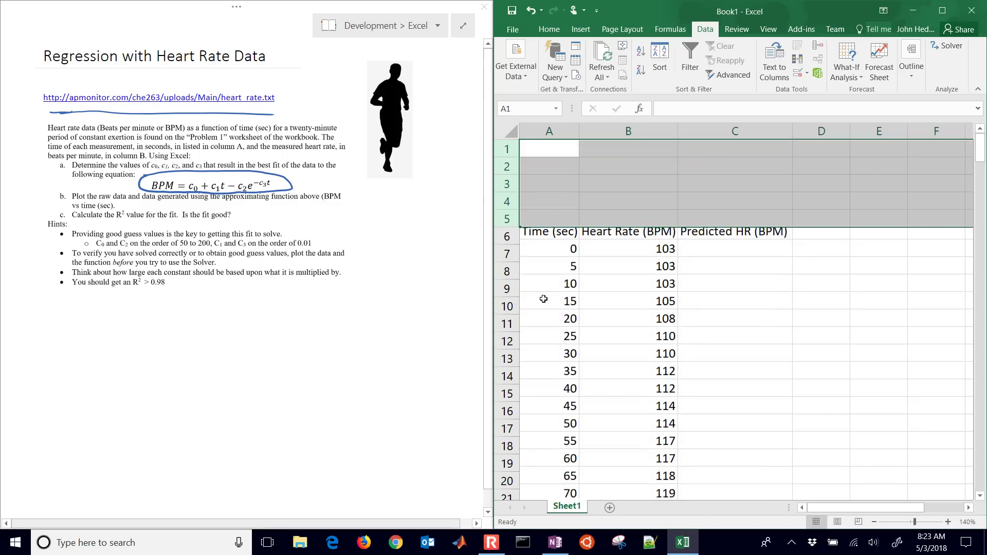
{"action": "left_click", "coordinate": [552, 153]}
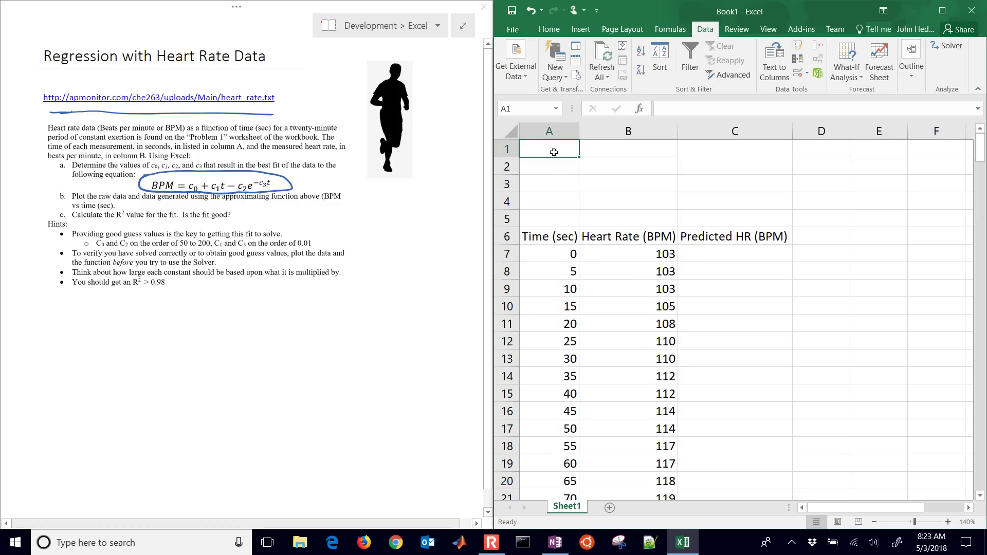
{"action": "type", "text": "c0"}
{"action": "key", "text": "Return"}
{"action": "type", "text": "c1"}
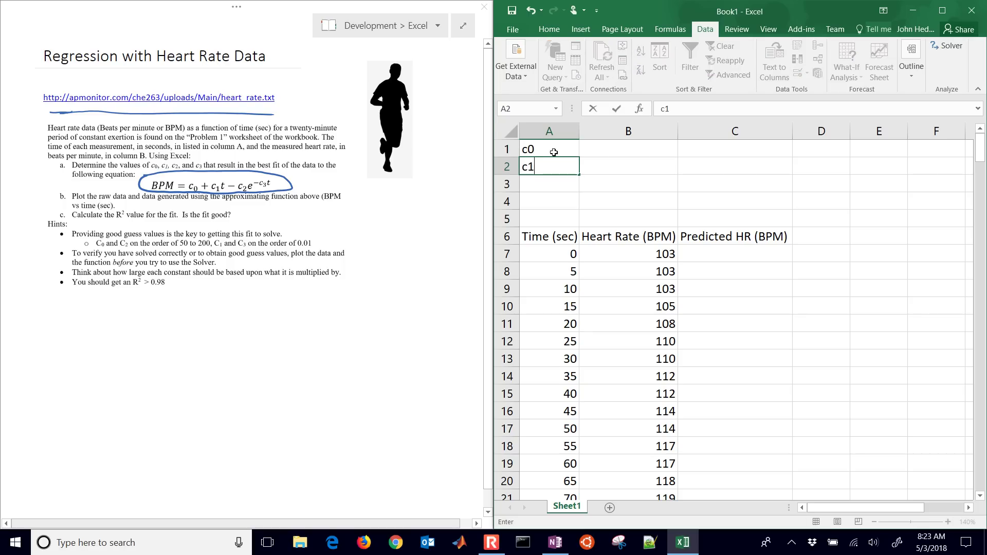
{"action": "key", "text": "Return"}
{"action": "type", "text": "c2"}
{"action": "key", "text": "Return"}
{"action": "type", "text": "c3"}
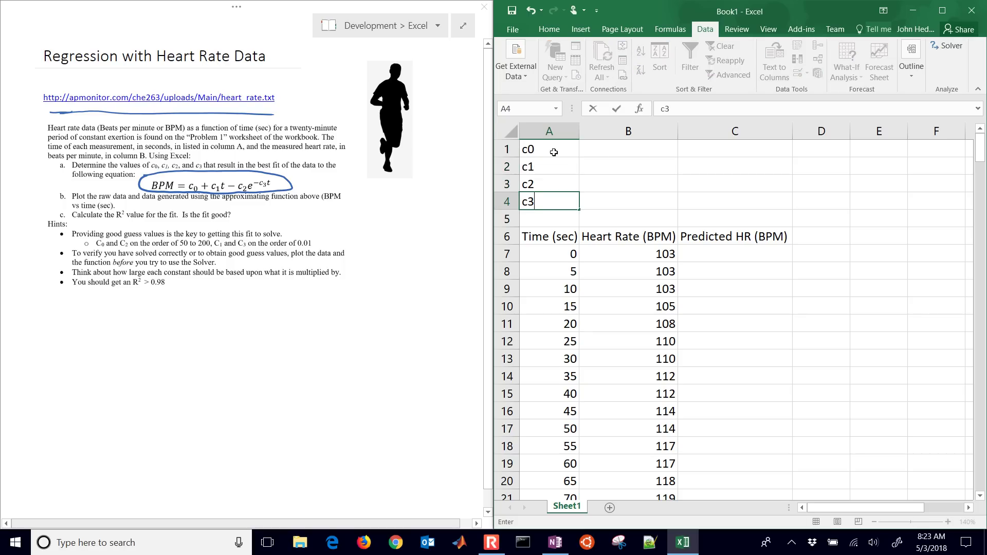
{"action": "key", "text": "Return"}
Enter starting guesses 100, 0.01, 100 and 0.01 in B1:B4.
{"action": "key", "text": "Right"}
{"action": "key", "text": "Up"}
{"action": "key", "text": "Up"}
{"action": "key", "text": "Up"}
{"action": "key", "text": "Up"}
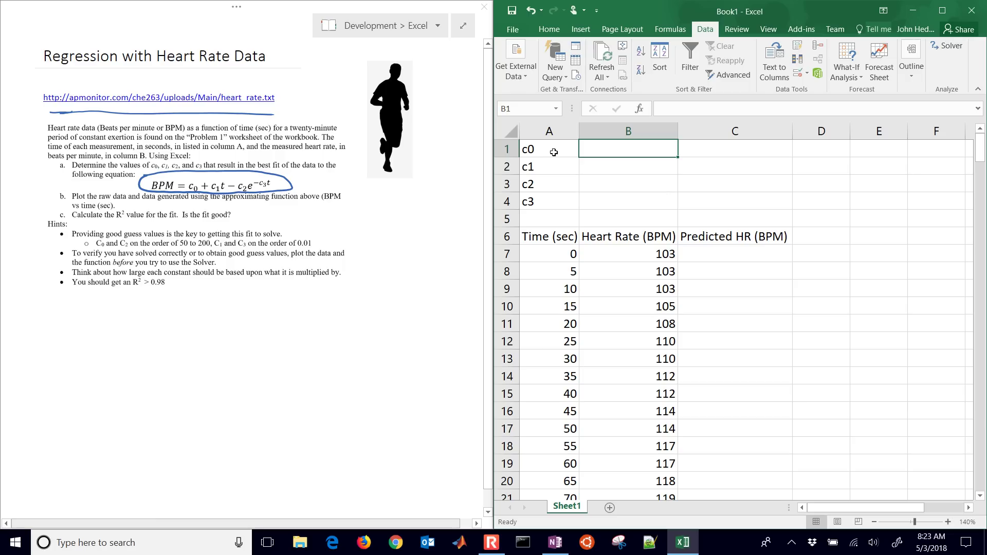
{"action": "type", "text": "100"}
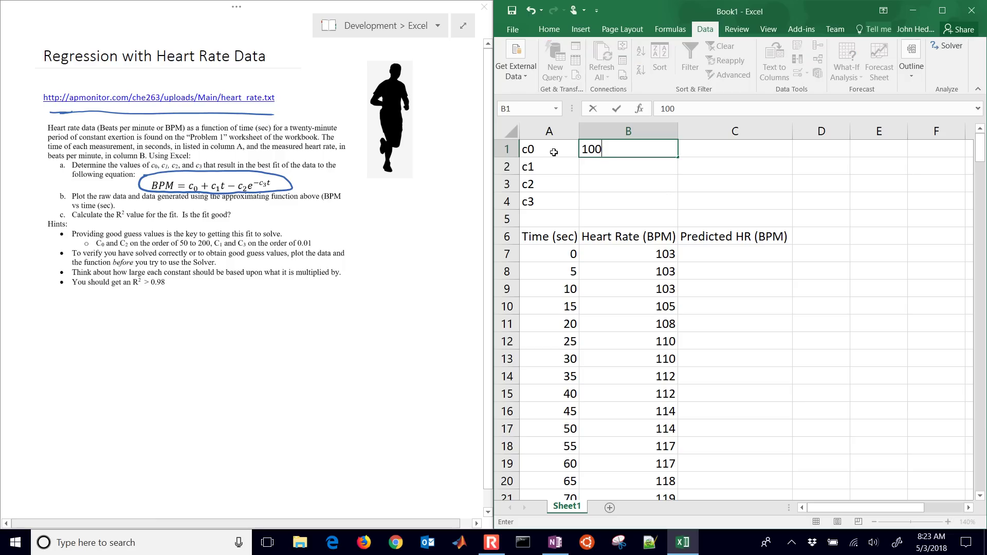
{"action": "key", "text": "Down"}
{"action": "key", "text": "Down"}
{"action": "type", "text": "100"}
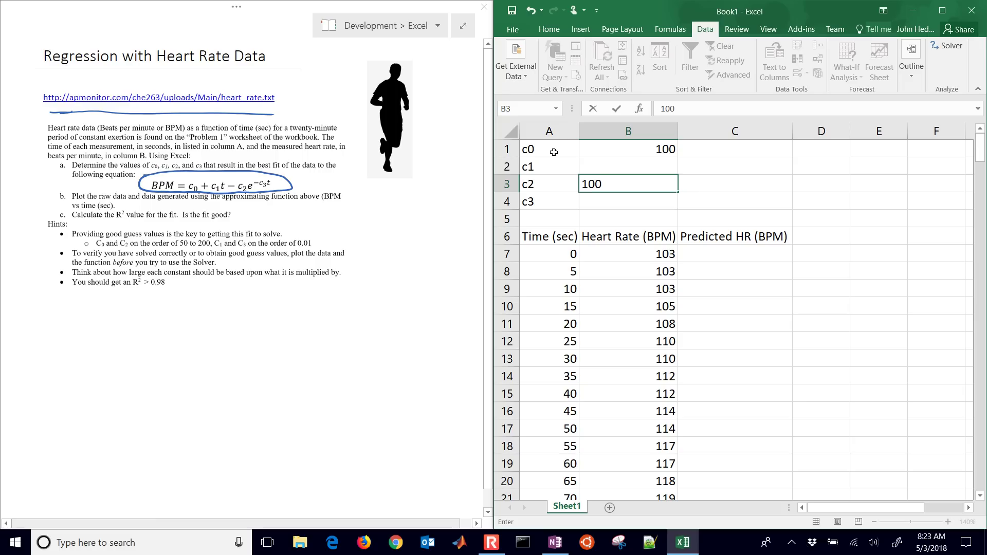
{"action": "key", "text": "Return"}
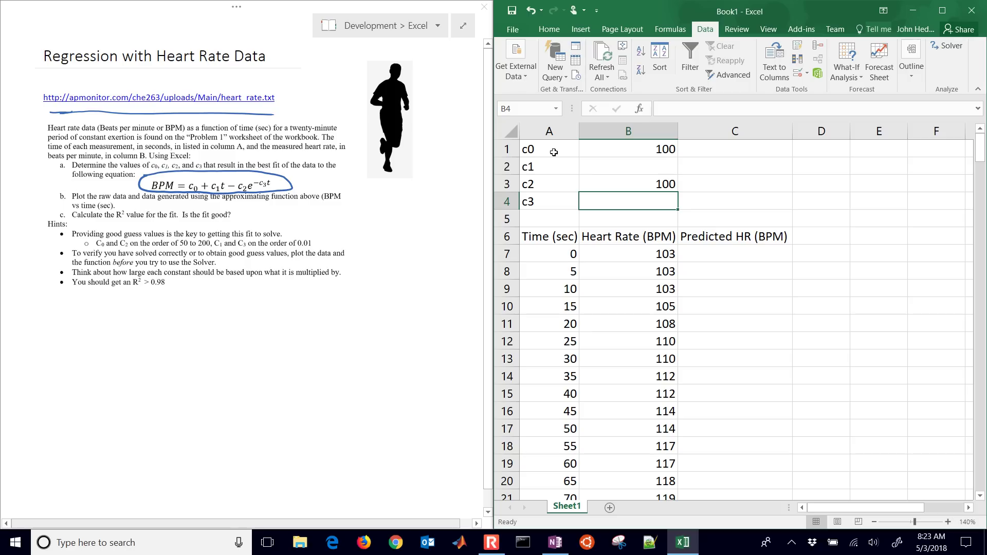
{"action": "type", "text": "0.01"}
{"action": "key", "text": "Up"}
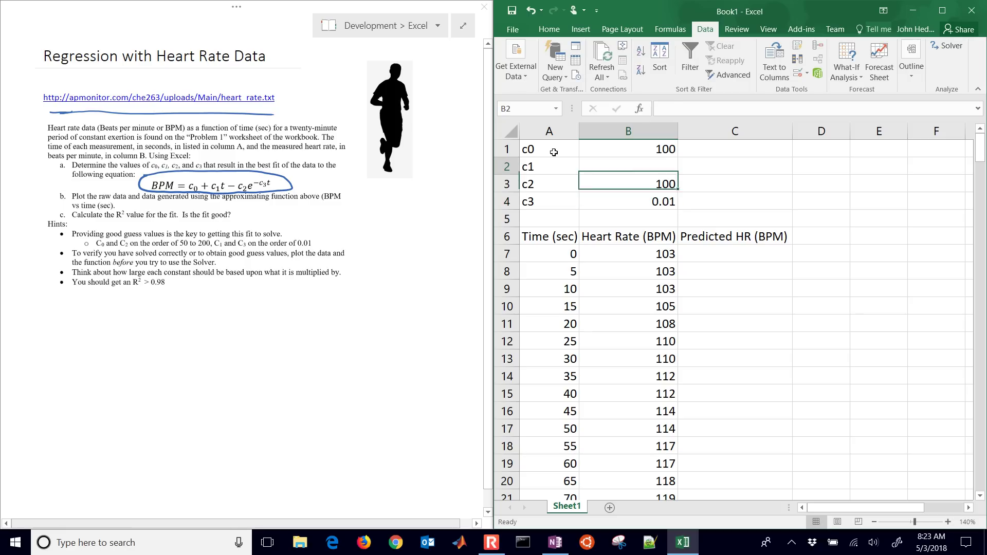
{"action": "key", "text": "Up"}
{"action": "type", "text": "0.1"}
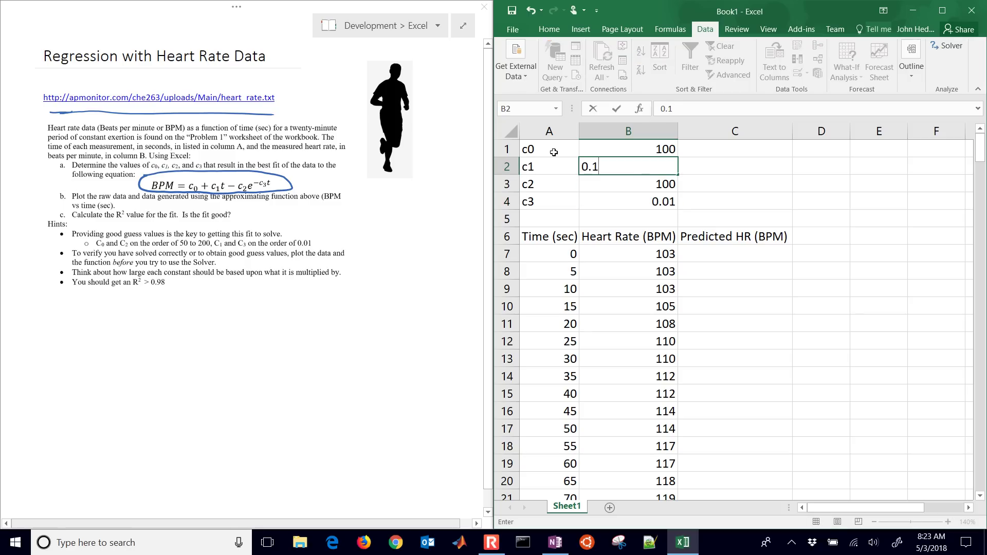
{"action": "key", "text": "Up"}
{"action": "key", "text": "Down"}
{"action": "key", "text": "F2"}
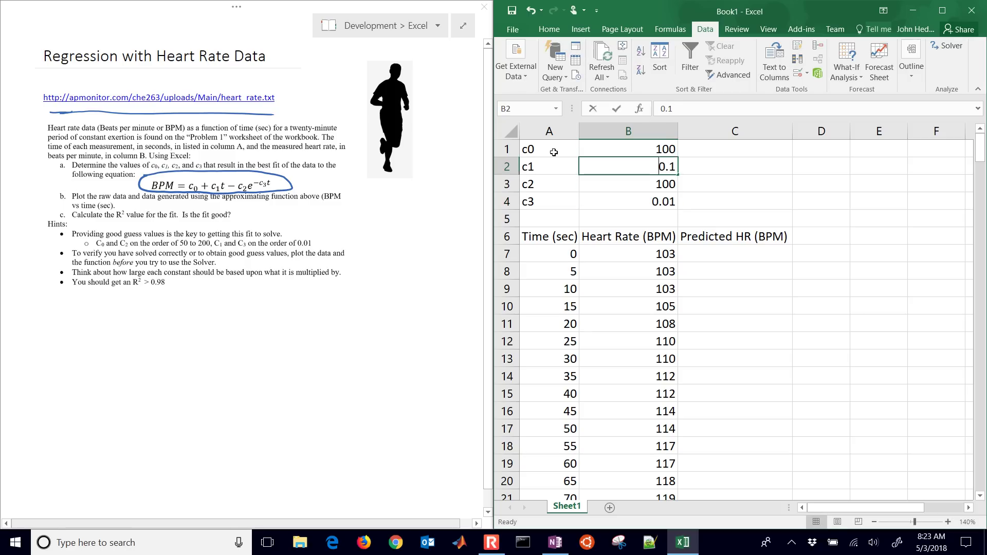
{"action": "key", "text": "BackSpace"}
{"action": "type", "text": "01"}
{"action": "key", "text": "ctrl+Return"}
{"action": "key", "text": "Down"}
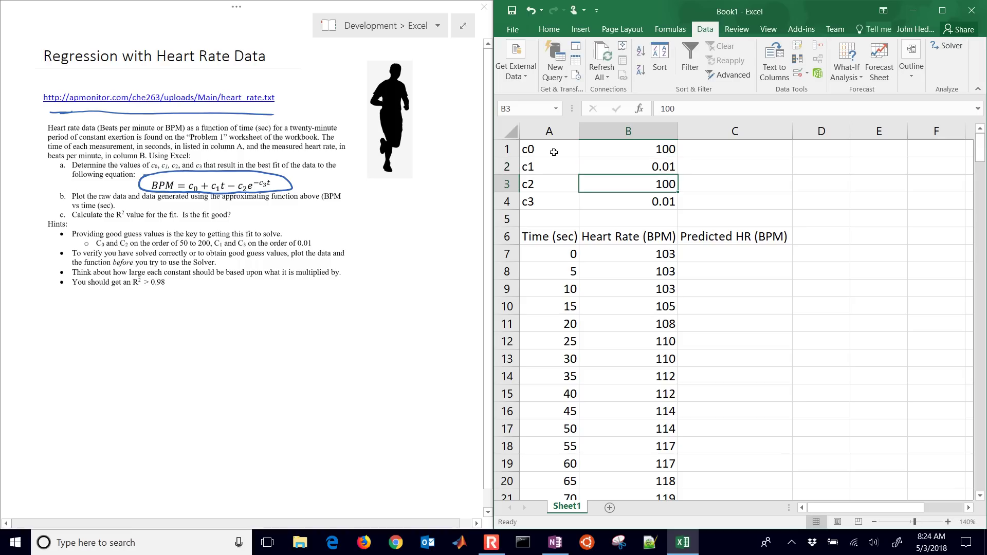
{"action": "left_click_drag", "start_coordinate": [608, 155], "coordinate": [616, 196]}
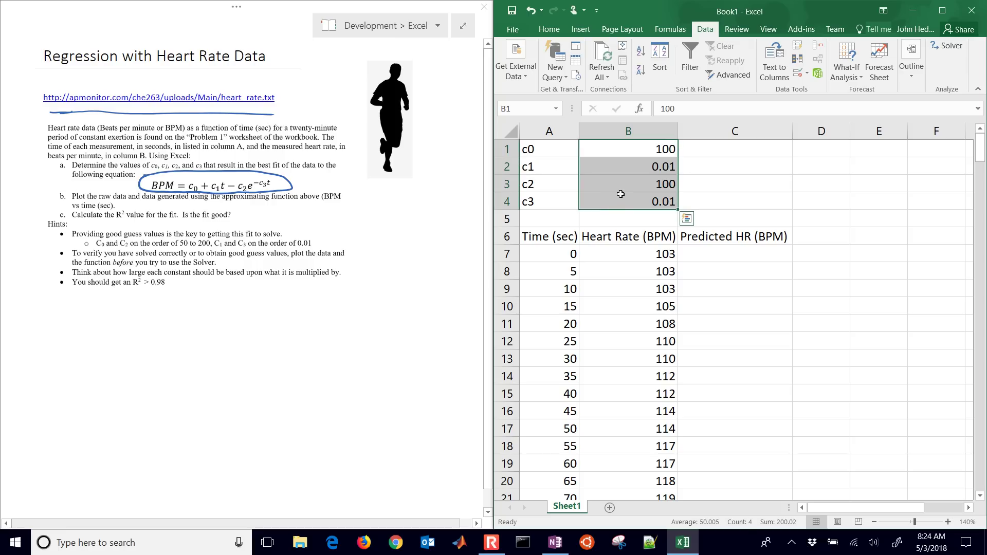
{"action": "left_click", "coordinate": [717, 201]}
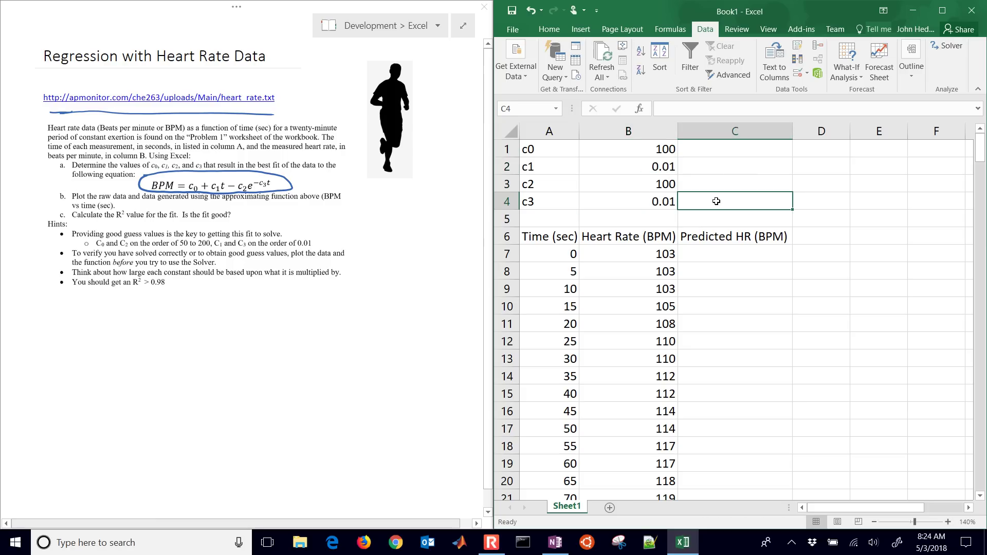
In C7, begin the prediction formula as =$B$1+$B$2*A7.
{"action": "left_click", "coordinate": [716, 252]}
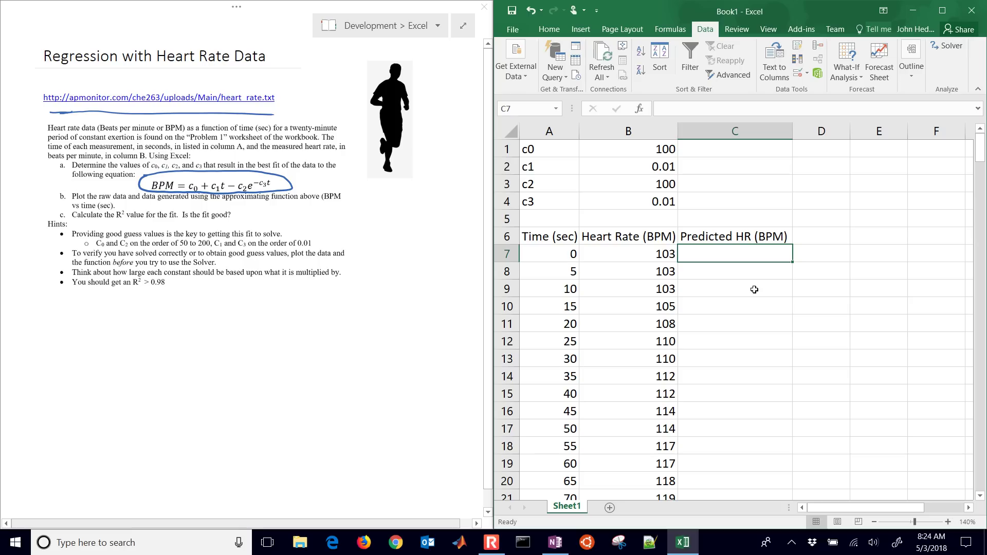
{"action": "key", "text": "alt+Tab"}
{"action": "scroll", "coordinate": [326, 272], "scroll_direction": "up", "scroll_amount": 5}
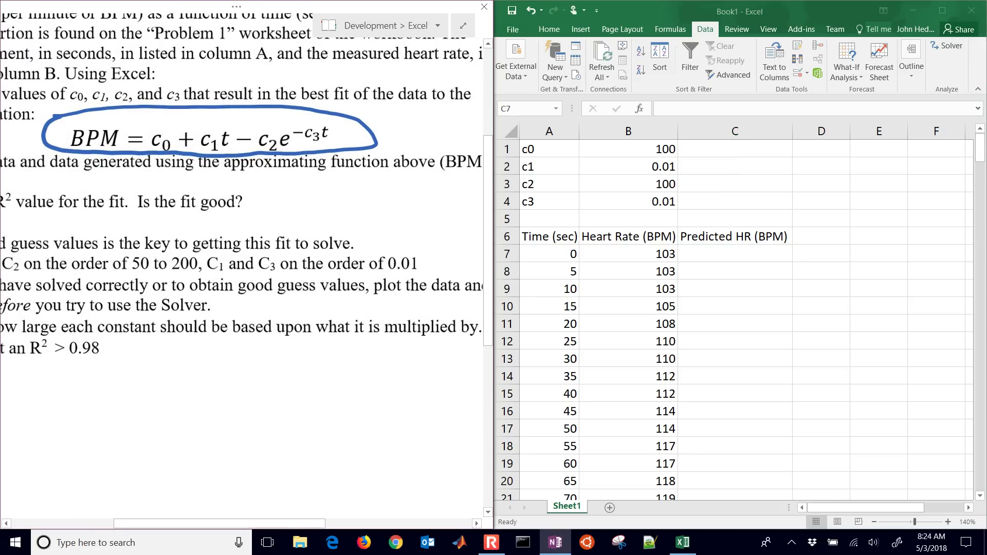
{"action": "scroll", "coordinate": [736, 308], "scroll_direction": "down", "scroll_amount": 1}
{"action": "left_click", "coordinate": [735, 254]}
{"action": "scroll", "coordinate": [735, 308], "scroll_direction": "up", "scroll_amount": 1}
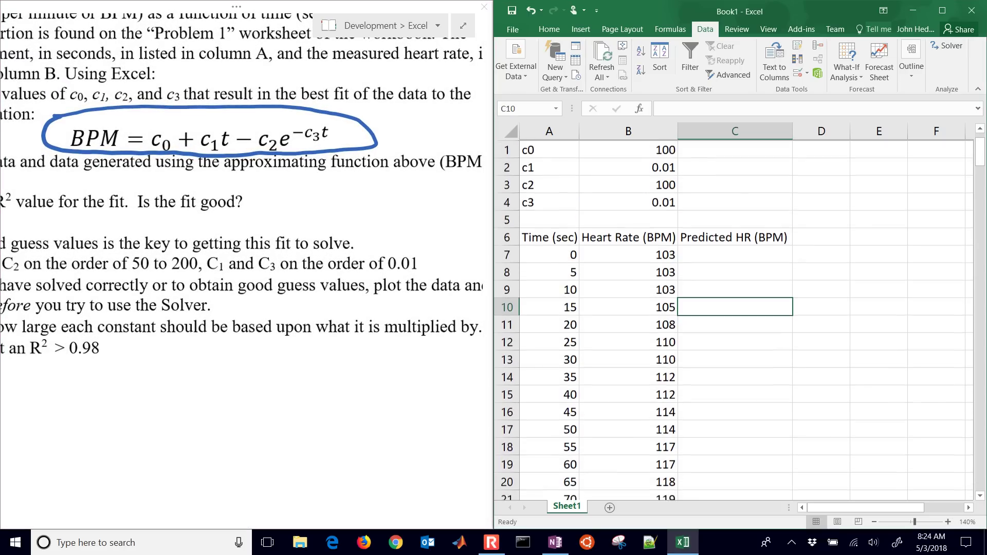
{"action": "left_click", "coordinate": [735, 254]}
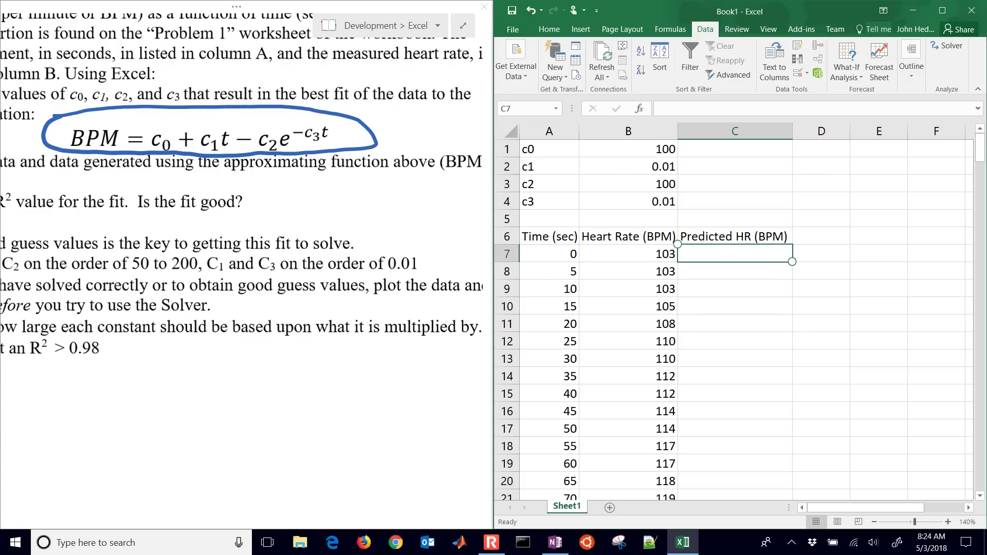
{"action": "type", "text": "="}
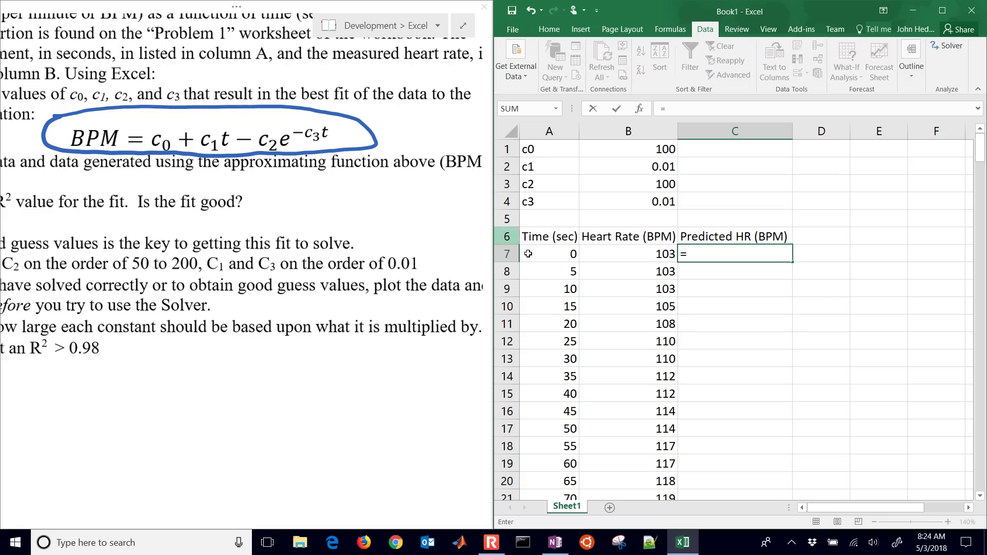
{"action": "left_click", "coordinate": [618, 149]}
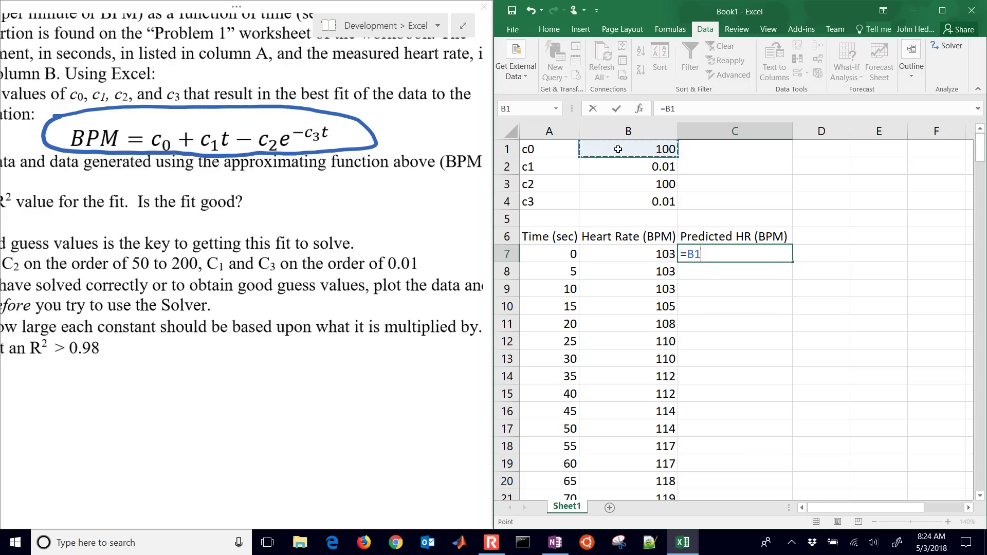
{"action": "key", "text": "super+p"}
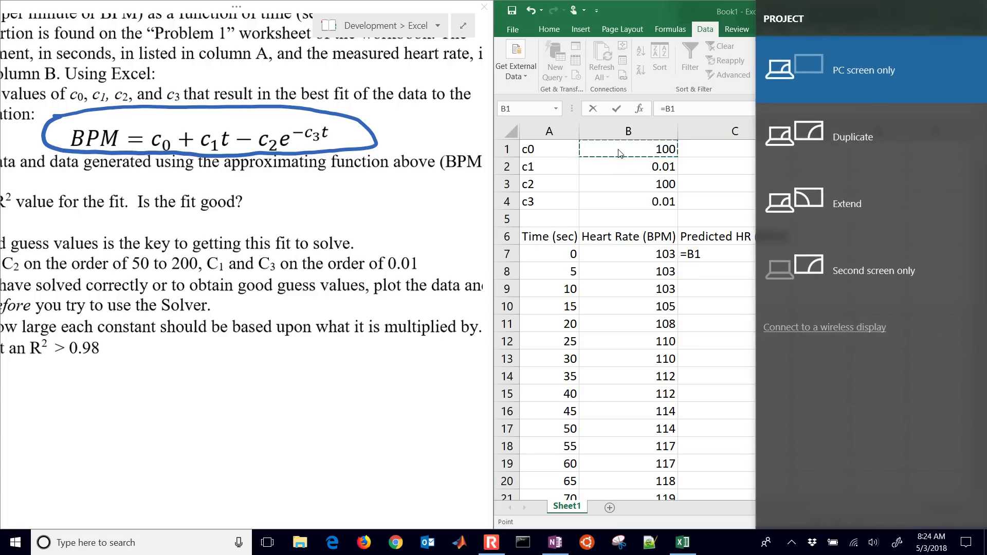
{"action": "key", "text": "Escape"}
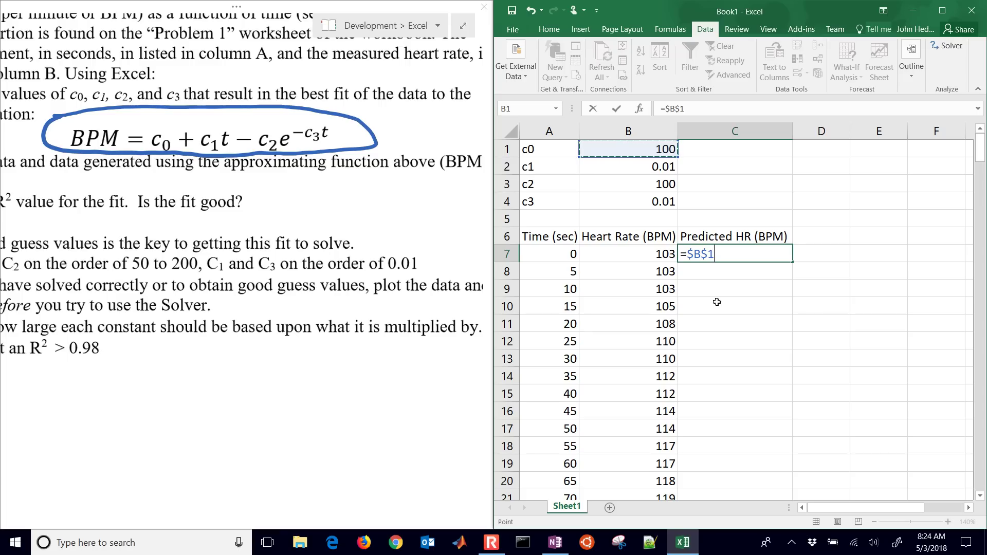
{"action": "type", "text": "+"}
{"action": "left_click", "coordinate": [663, 169]}
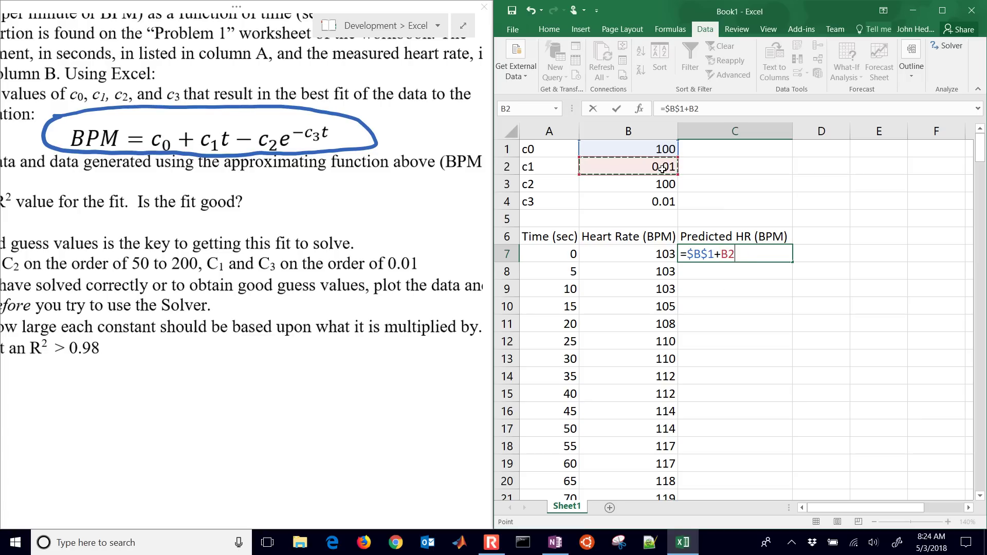
{"action": "key", "text": "F4"}
{"action": "type", "text": "*"}
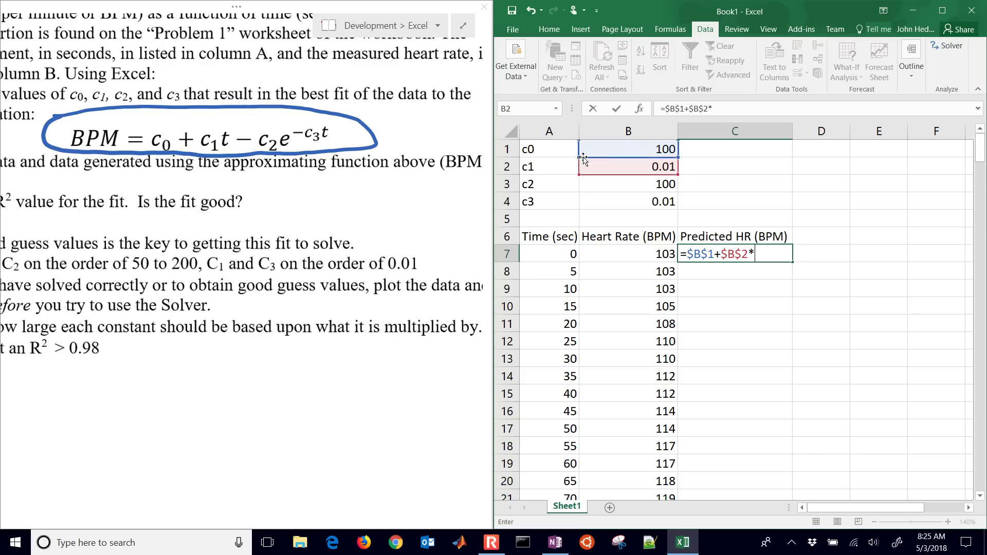
{"action": "left_click", "coordinate": [565, 254]}
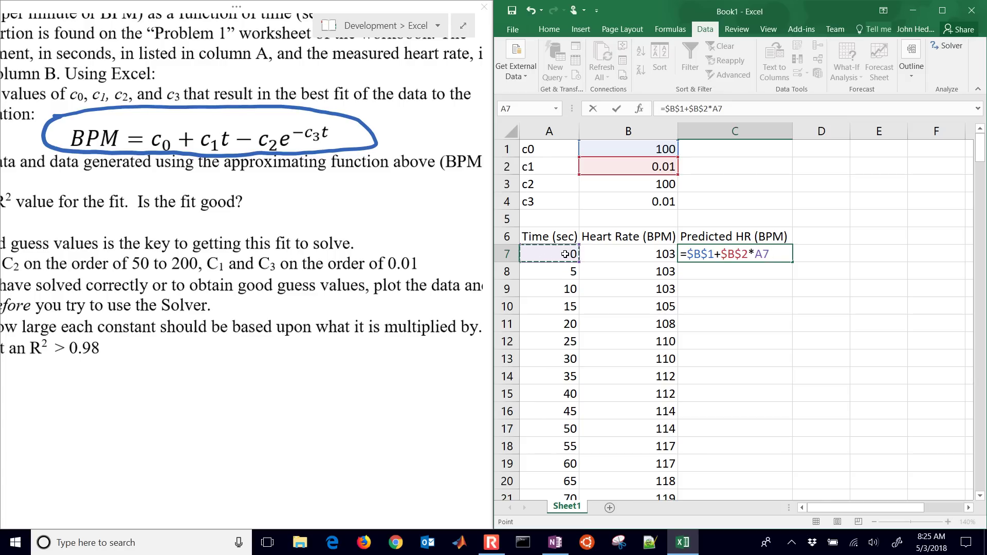
Finish the C7 formula with -$B$3*EXP(-$B$4*A7) and commit it.
{"action": "type", "text": "-"}
{"action": "left_click", "coordinate": [617, 185]}
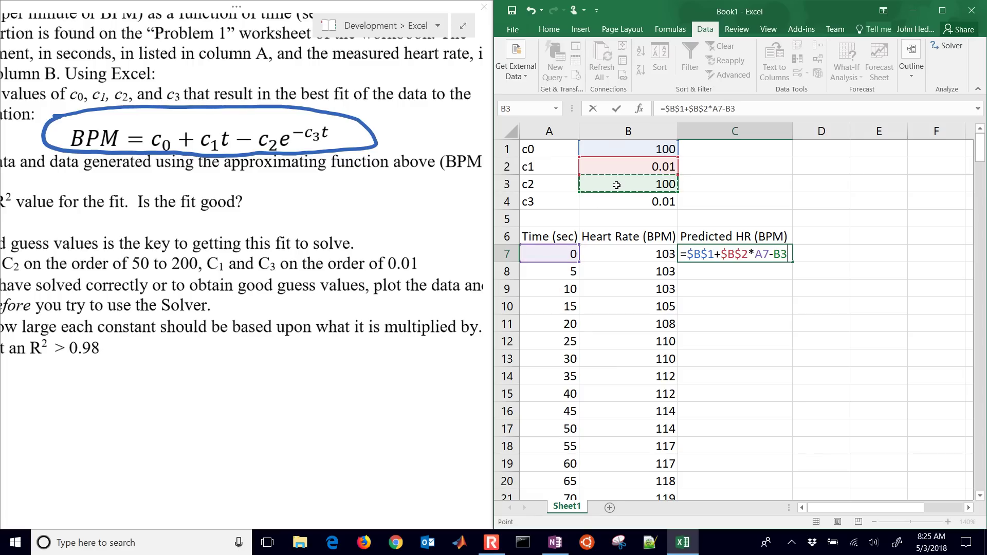
{"action": "key", "text": "F4"}
{"action": "type", "text": "*exp("}
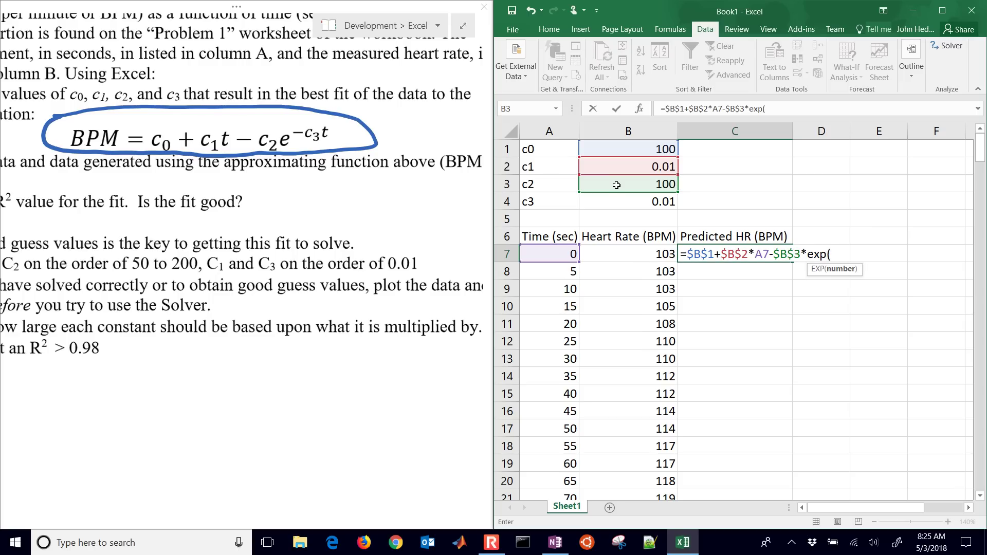
{"action": "type", "text": "-"}
{"action": "left_click", "coordinate": [615, 202]}
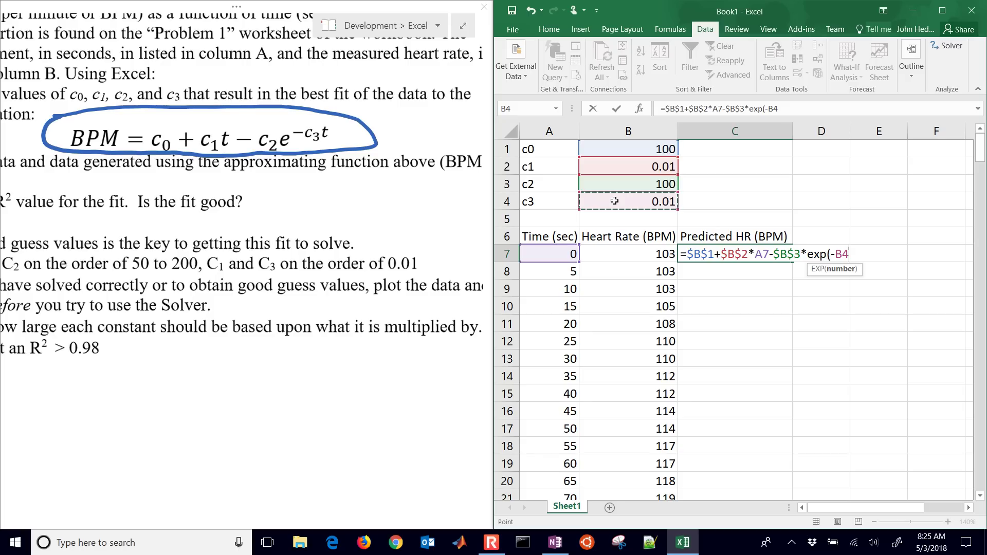
{"action": "key", "text": "F4"}
{"action": "type", "text": "*"}
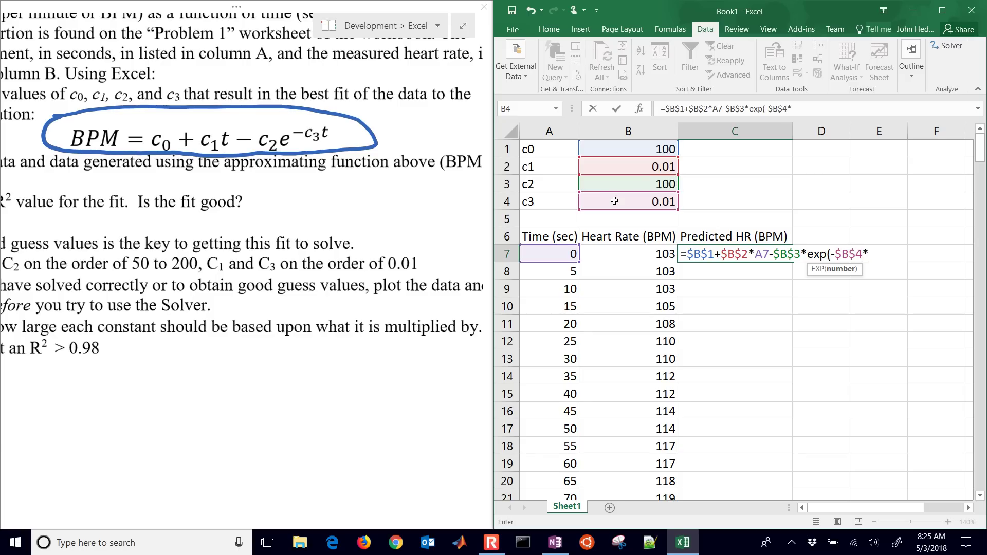
{"action": "left_click", "coordinate": [558, 251]}
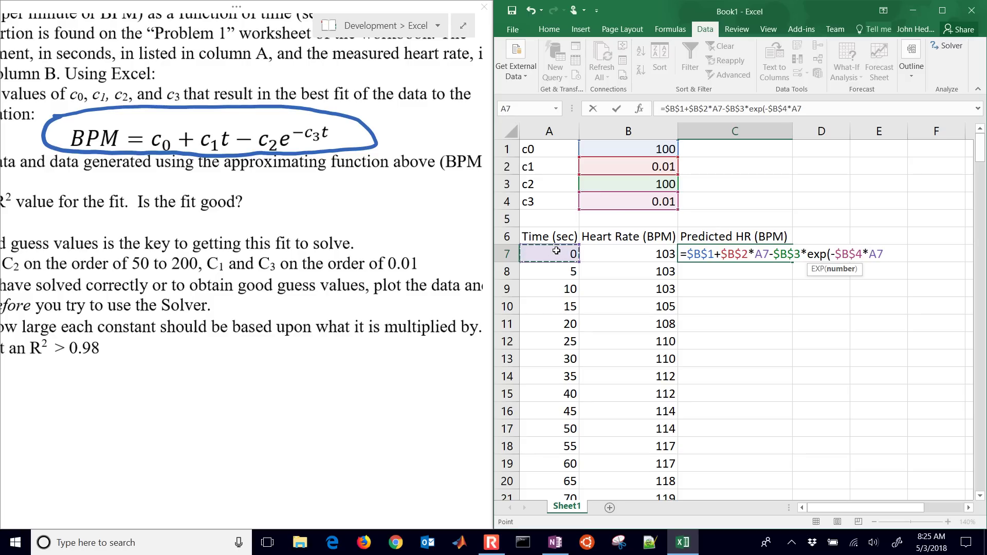
{"action": "type", "text": ")"}
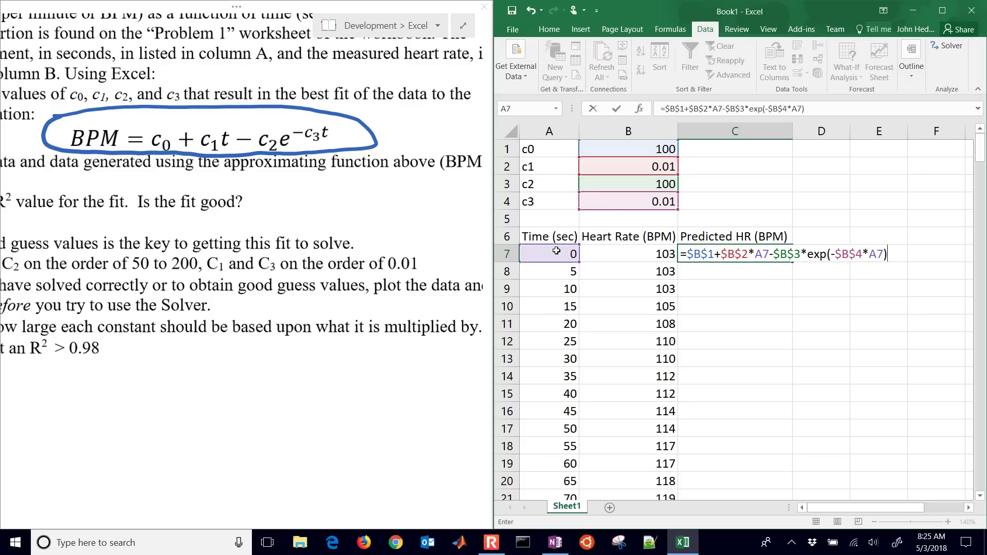
{"action": "key", "text": "Return"}
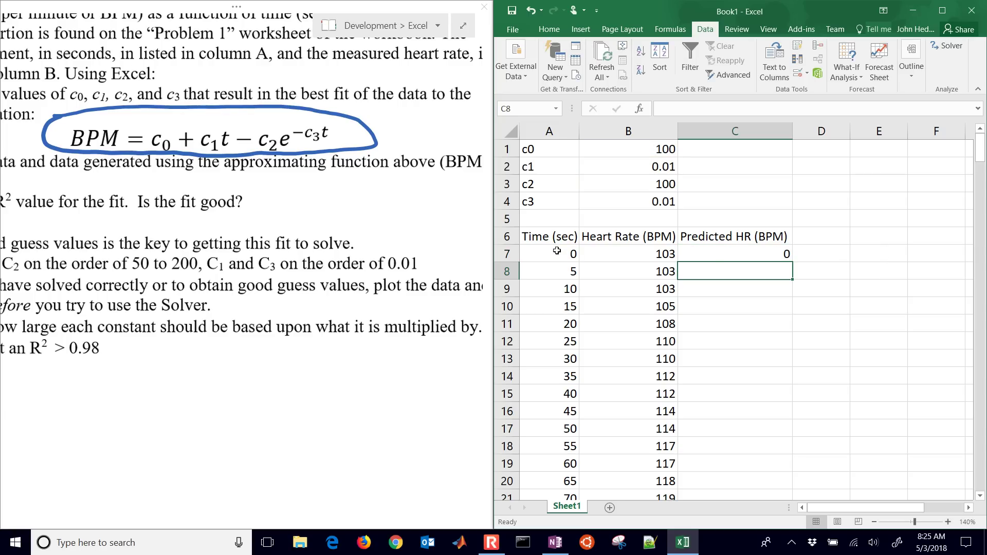
Fill the C7 prediction formula down column C to the end of the data.
{"action": "left_click", "coordinate": [707, 256]}
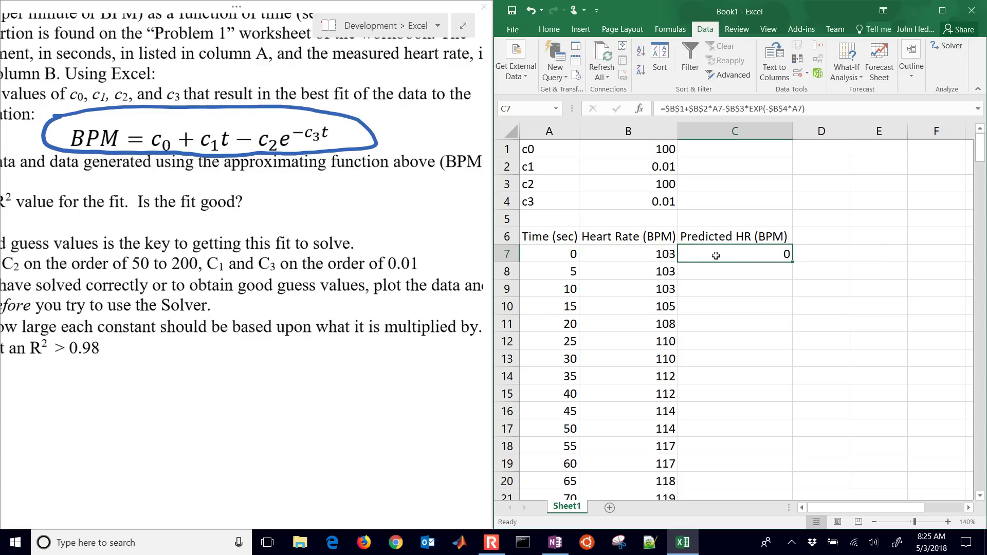
{"action": "double_click", "coordinate": [716, 255]}
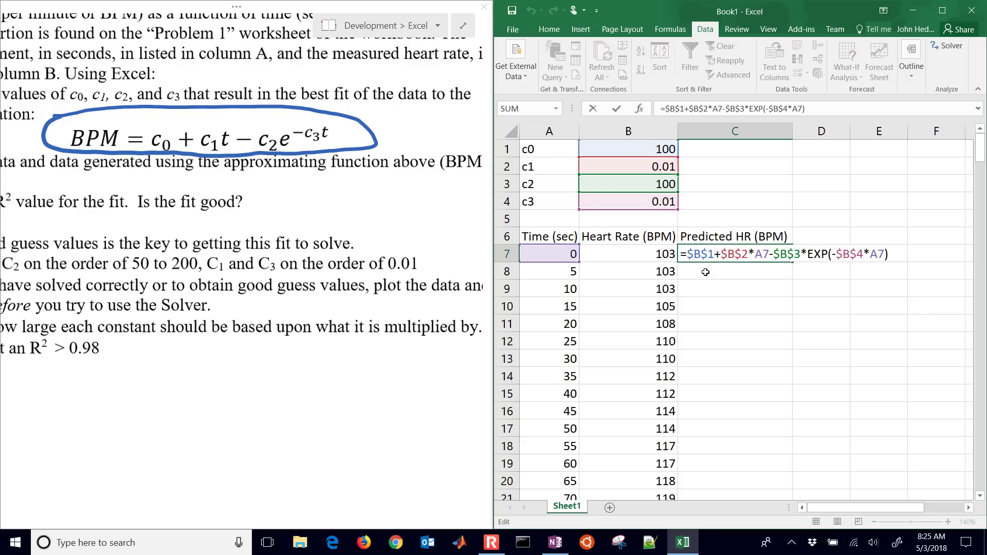
{"action": "key", "text": "Return"}
{"action": "left_click", "coordinate": [704, 257]}
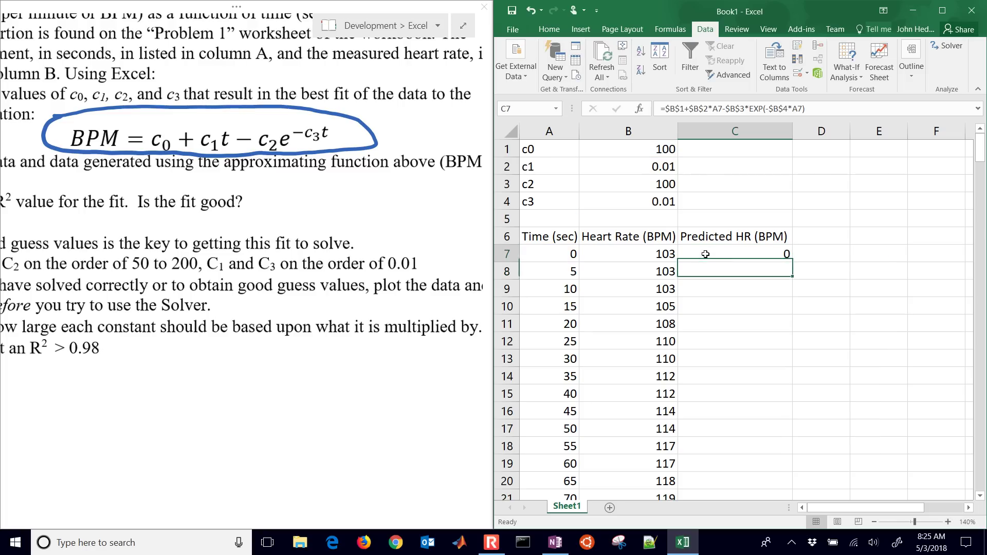
{"action": "double_click", "coordinate": [789, 263]}
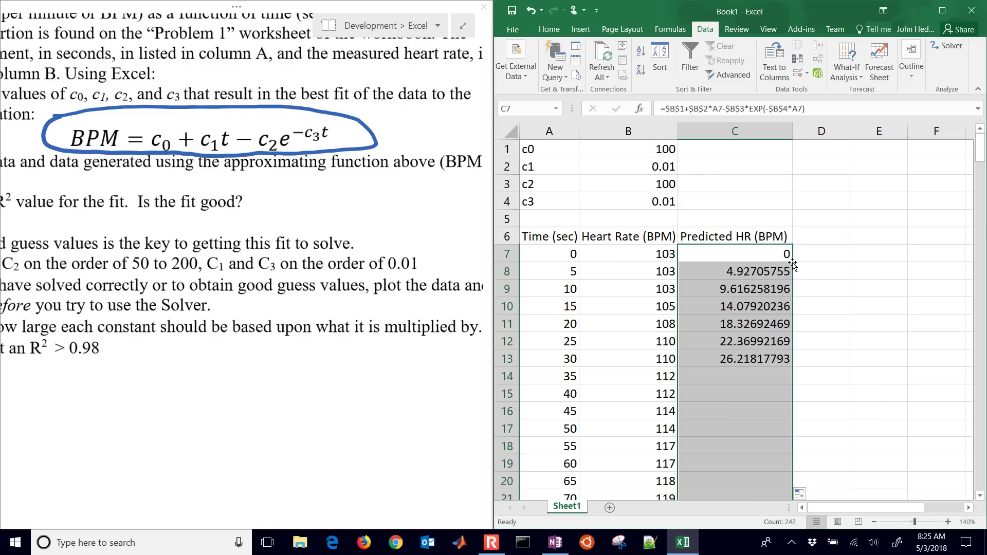
{"action": "scroll", "coordinate": [739, 395], "scroll_direction": "down", "scroll_amount": 6}
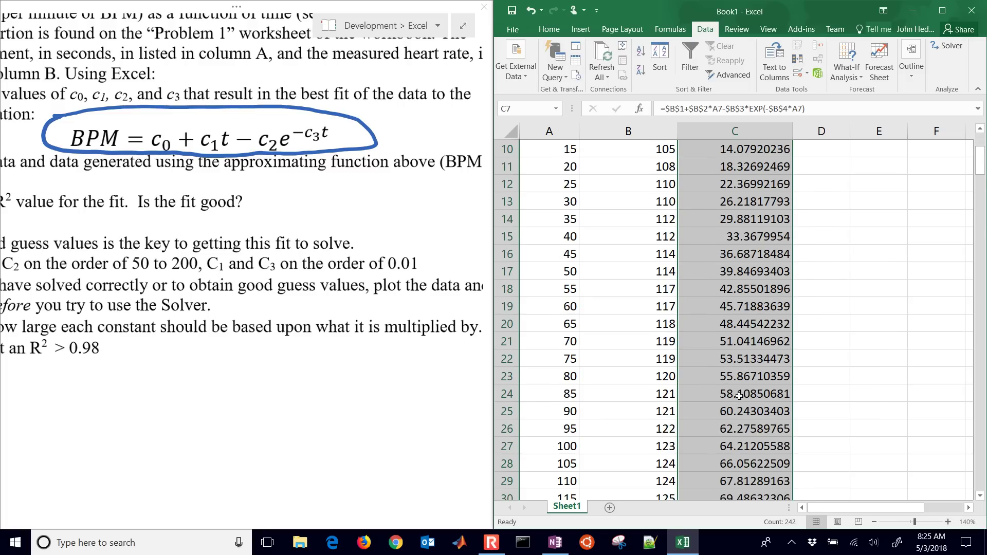
{"action": "scroll", "coordinate": [739, 395], "scroll_direction": "up", "scroll_amount": 4}
{"action": "scroll", "coordinate": [739, 395], "scroll_direction": "up", "scroll_amount": 2}
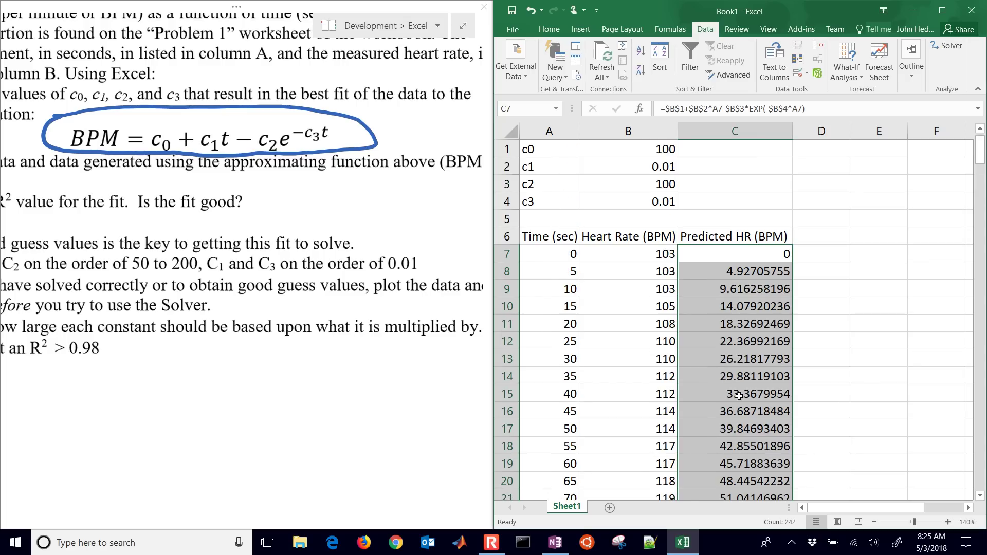
{"action": "left_click", "coordinate": [732, 351]}
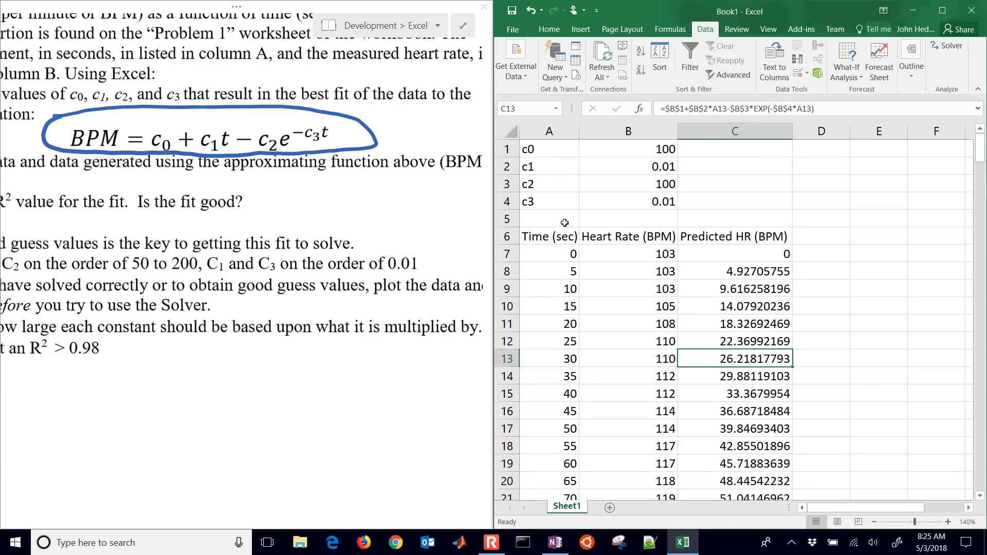
Delete the stray #VALUE! row 248 below the data.
{"action": "left_click", "coordinate": [552, 232]}
{"action": "key", "text": "shift+Right"}
{"action": "key", "text": "shift+Right"}
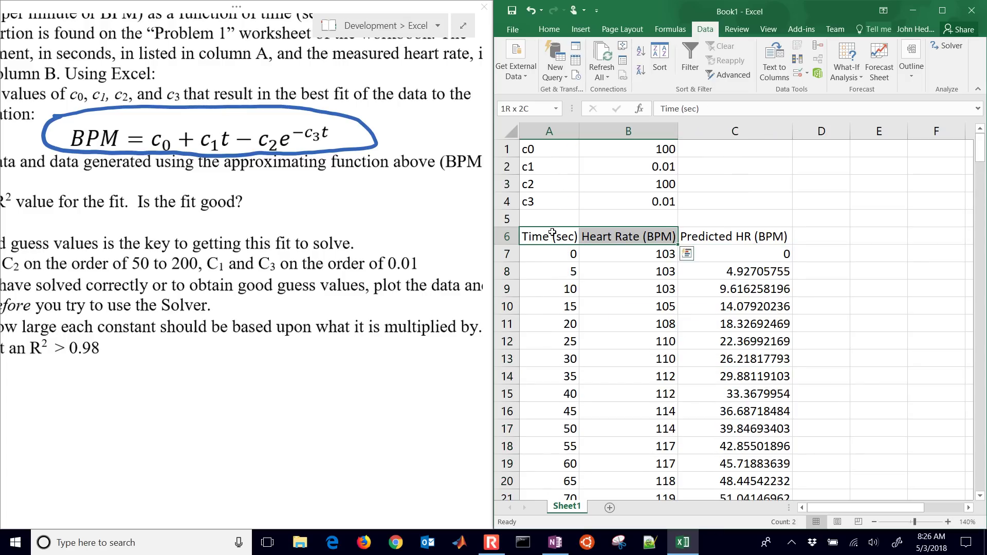
{"action": "left_click", "coordinate": [552, 232]}
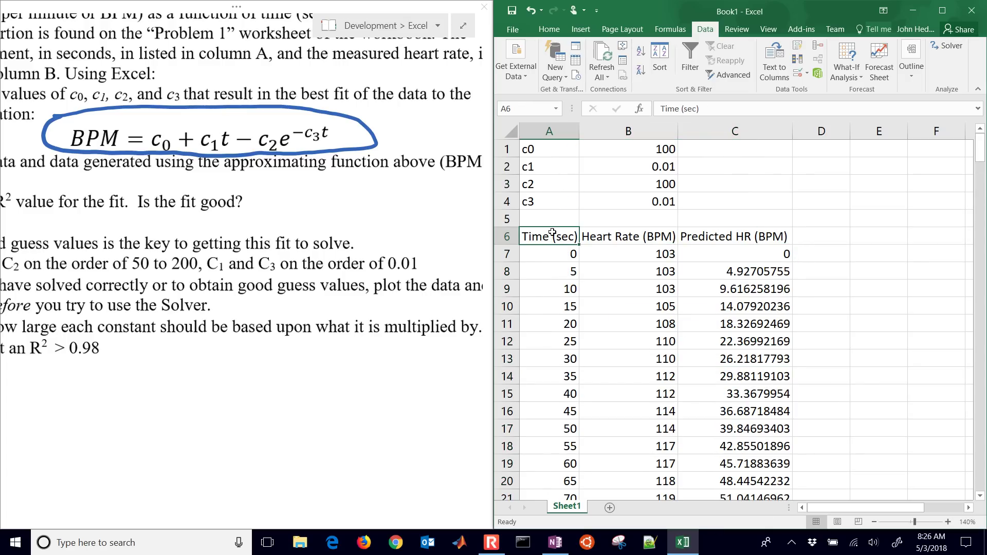
{"action": "key", "text": "shift+Right"}
{"action": "key", "text": "shift+Right"}
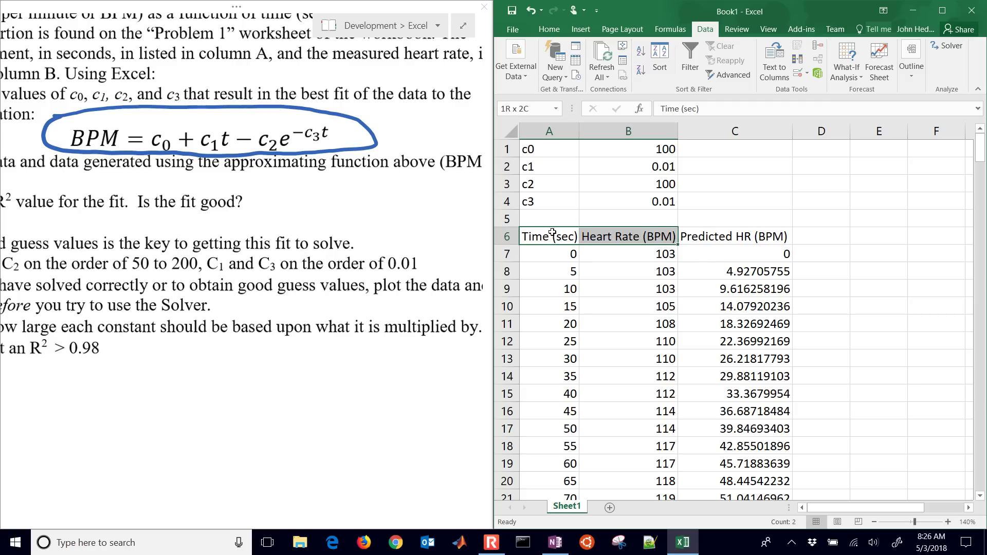
{"action": "key", "text": "shift+Left"}
{"action": "key", "text": "shift+Left"}
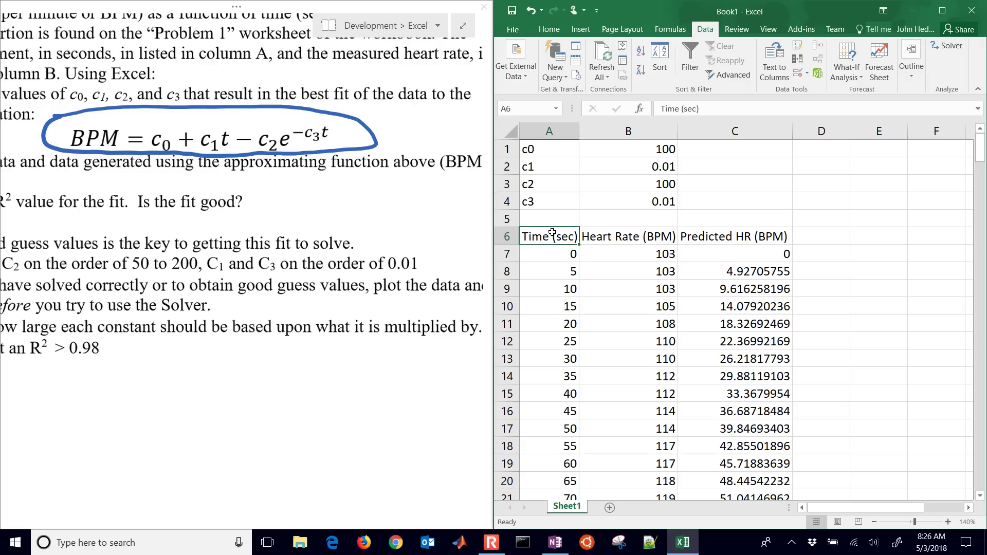
{"action": "key", "text": "shift+Right"}
{"action": "key", "text": "shift+Right"}
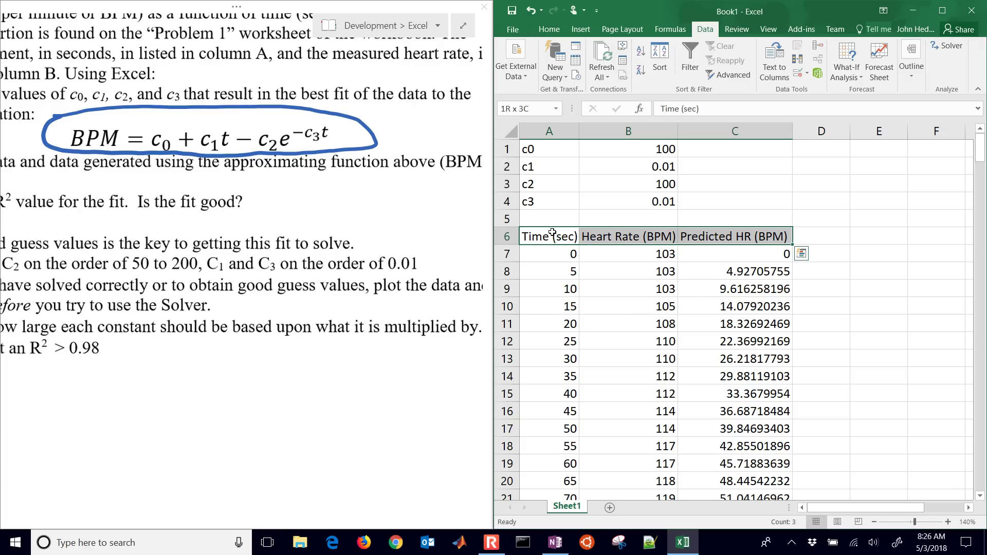
{"action": "key", "text": "ctrl+shift+Down"}
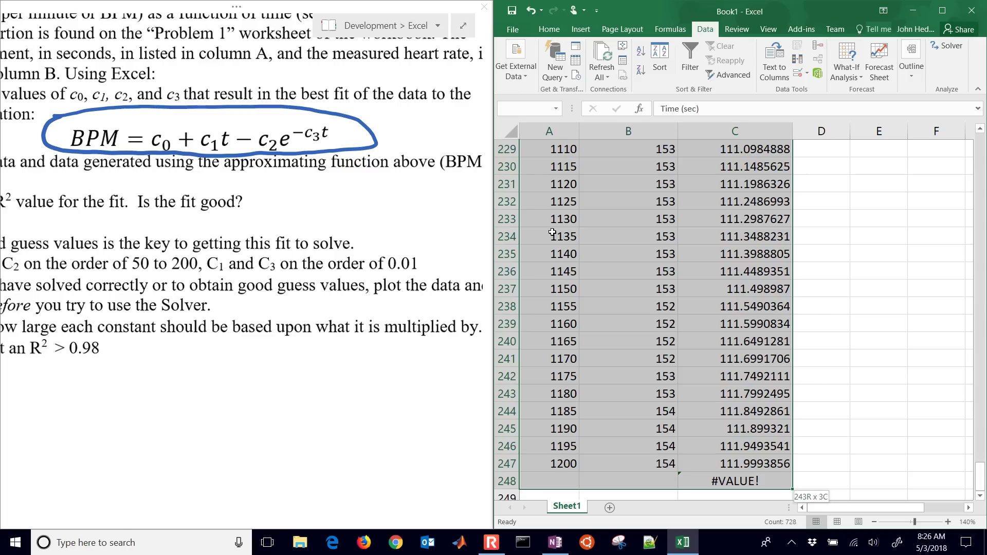
{"action": "key", "text": "shift+Up"}
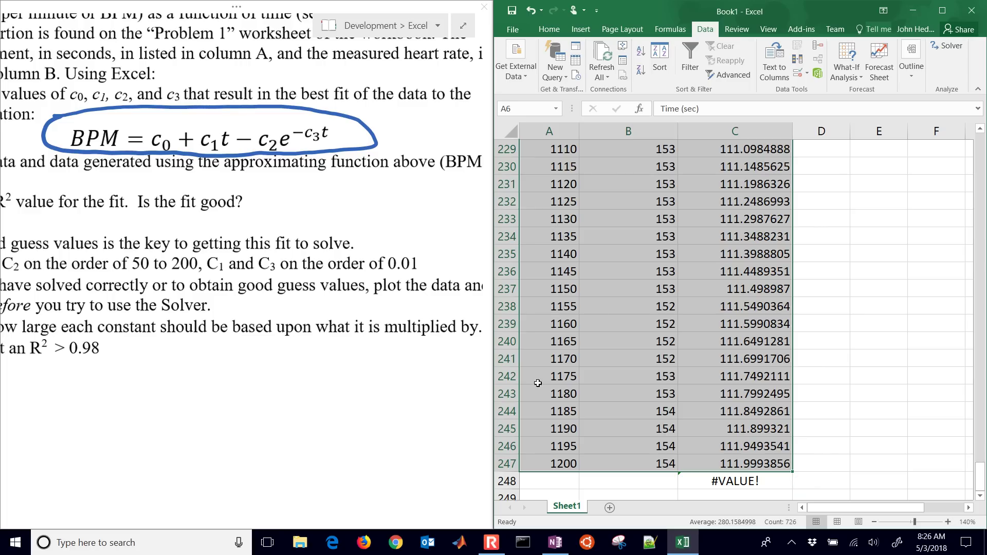
{"action": "left_click", "coordinate": [505, 483]}
{"action": "right_click", "coordinate": [505, 483]}
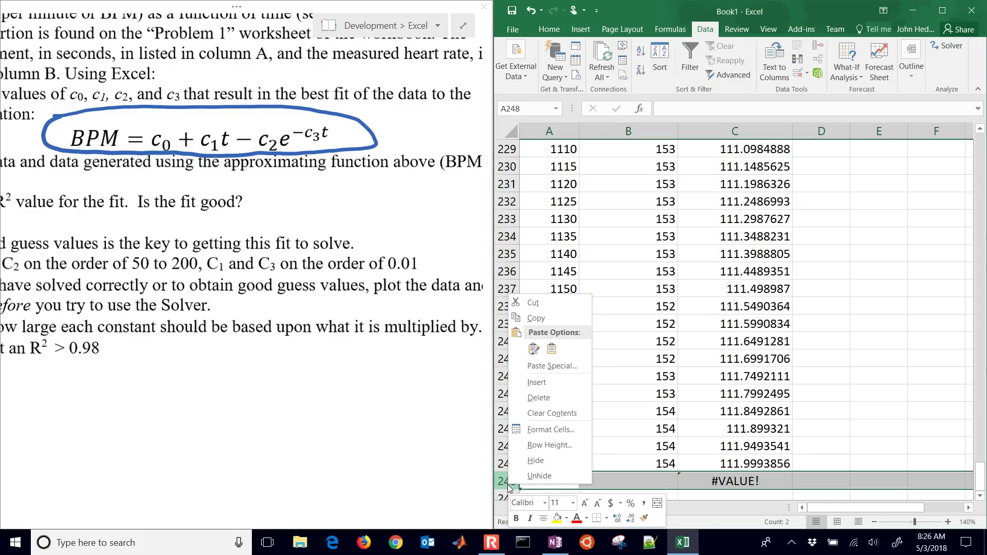
{"action": "left_click", "coordinate": [545, 398]}
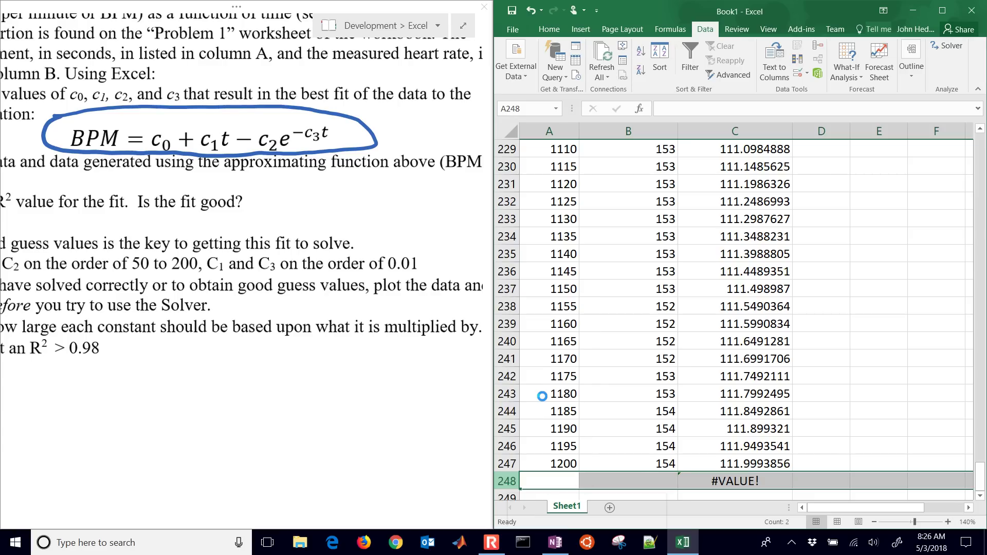
{"action": "left_click", "coordinate": [620, 479]}
Select the full table A6:C247, ending at time 1200.
{"action": "left_click", "coordinate": [544, 466]}
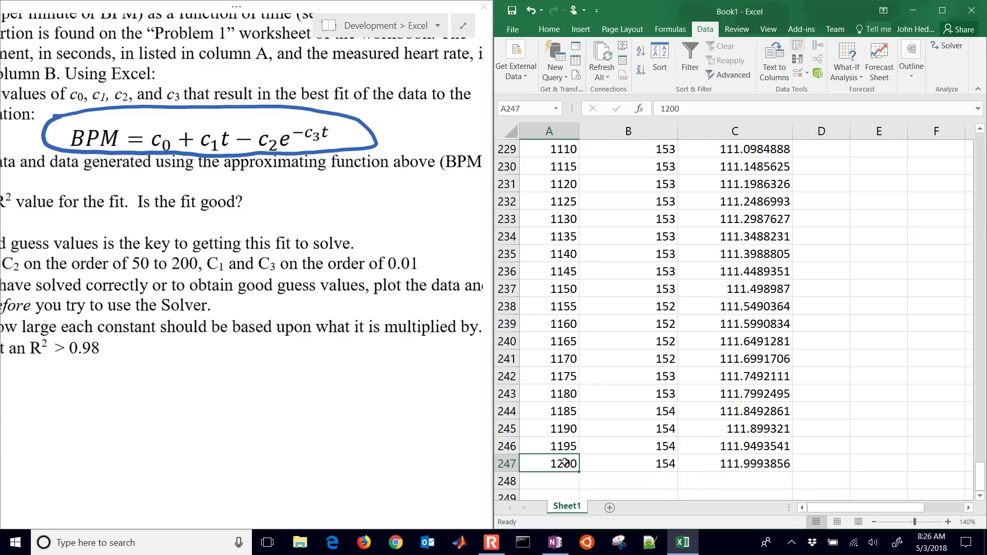
{"action": "key", "text": "ctrl+shift+Right"}
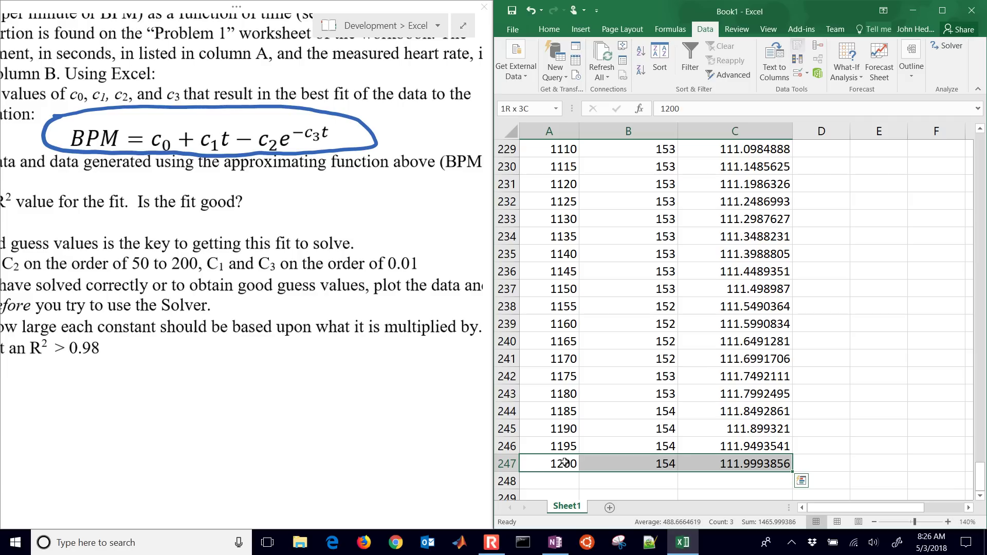
{"action": "key", "text": "ctrl+shift+Up"}
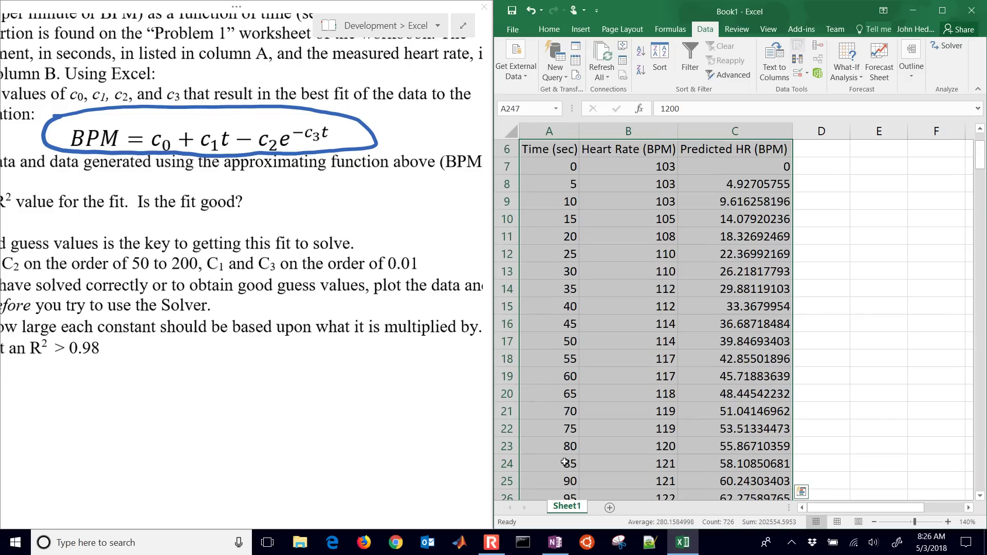
Insert a Scatter with Smooth Lines chart of the selected table and delete its title.
{"action": "left_click", "coordinate": [575, 31]}
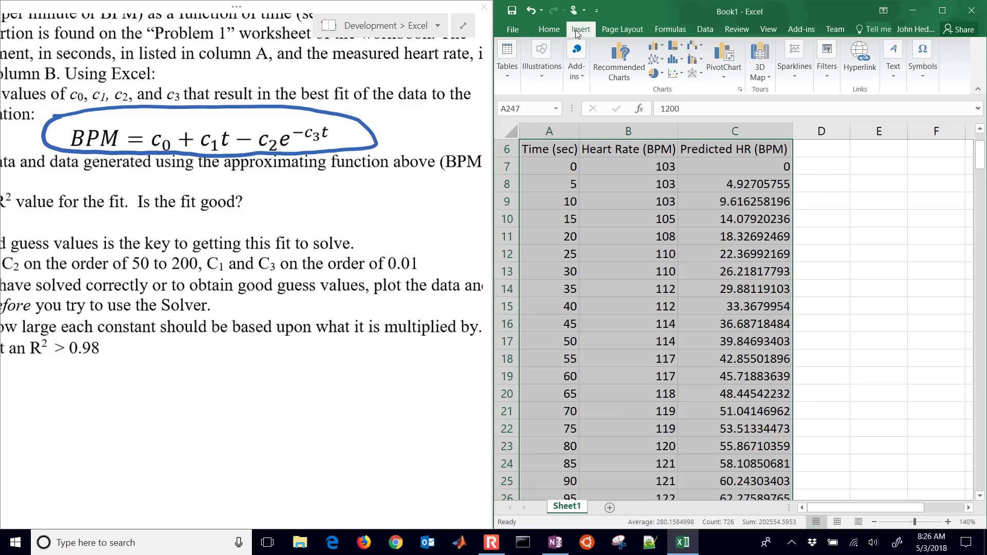
{"action": "left_click", "coordinate": [681, 74]}
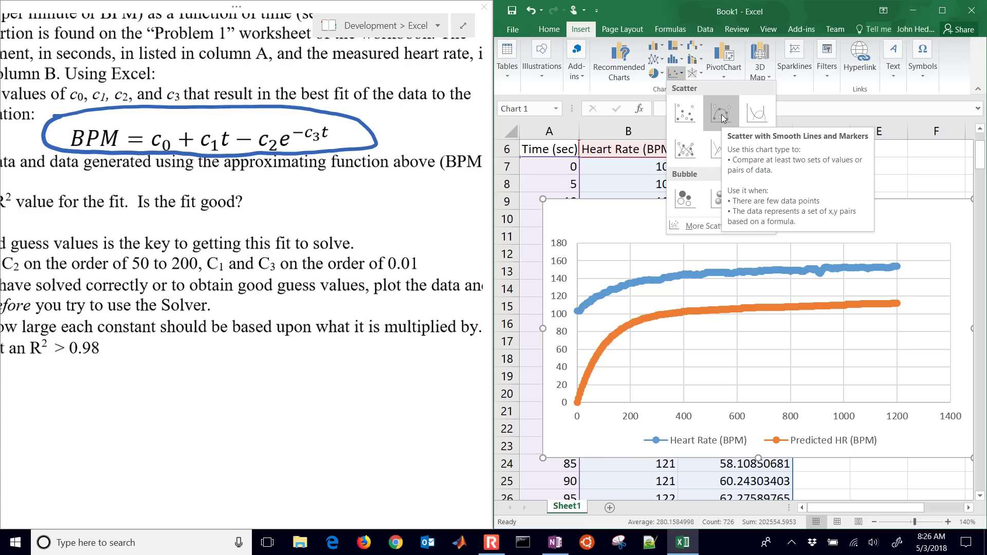
{"action": "left_click", "coordinate": [756, 118]}
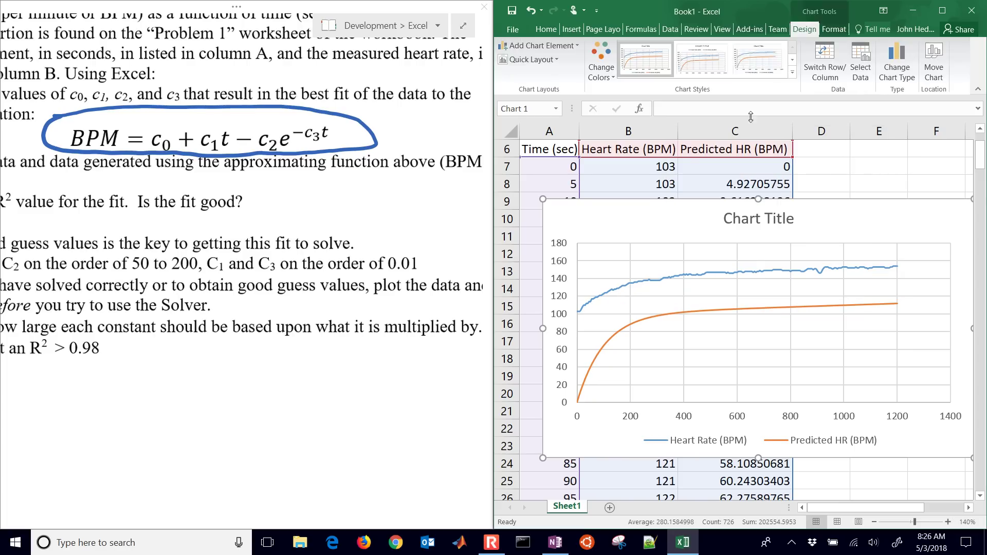
{"action": "left_click", "coordinate": [761, 227]}
{"action": "key", "text": "Delete"}
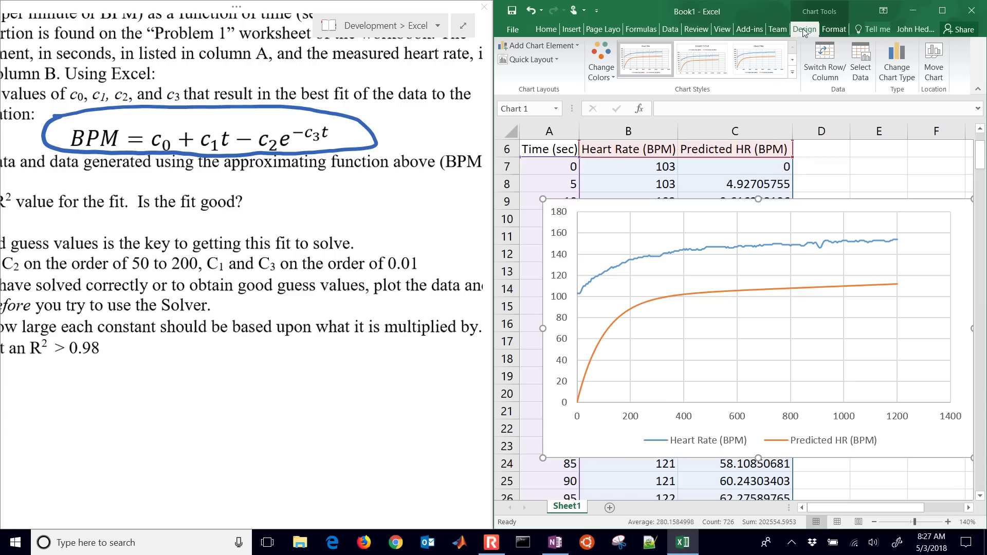
Add primary horizontal and vertical axis titles to the chart.
{"action": "left_click", "coordinate": [525, 46]}
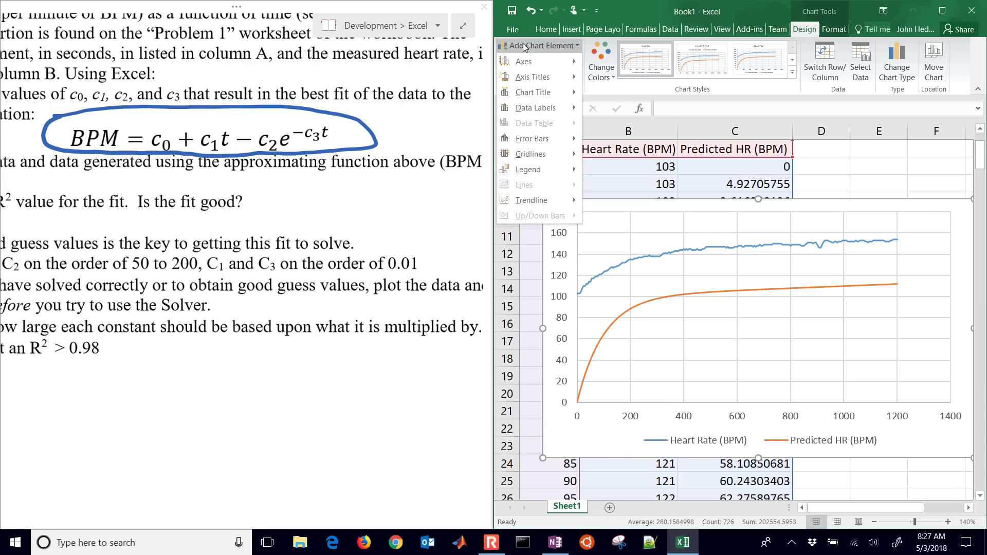
{"action": "mouse_move", "coordinate": [539, 80]}
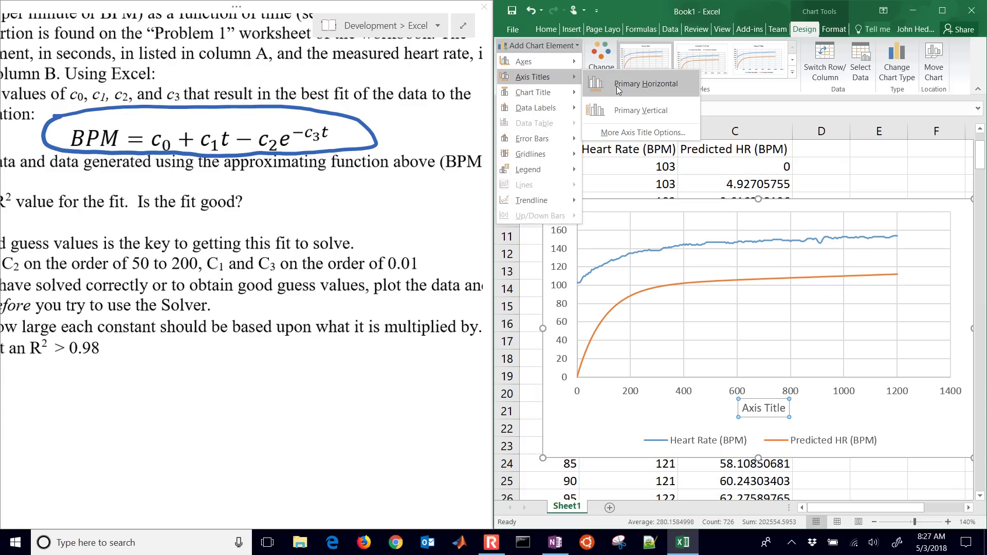
{"action": "left_click", "coordinate": [617, 88]}
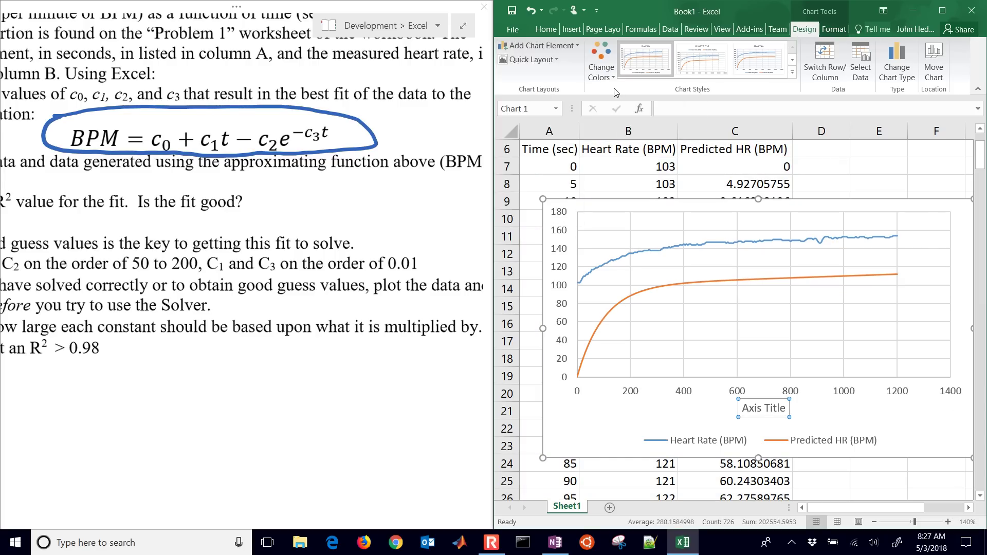
{"action": "left_click", "coordinate": [528, 48]}
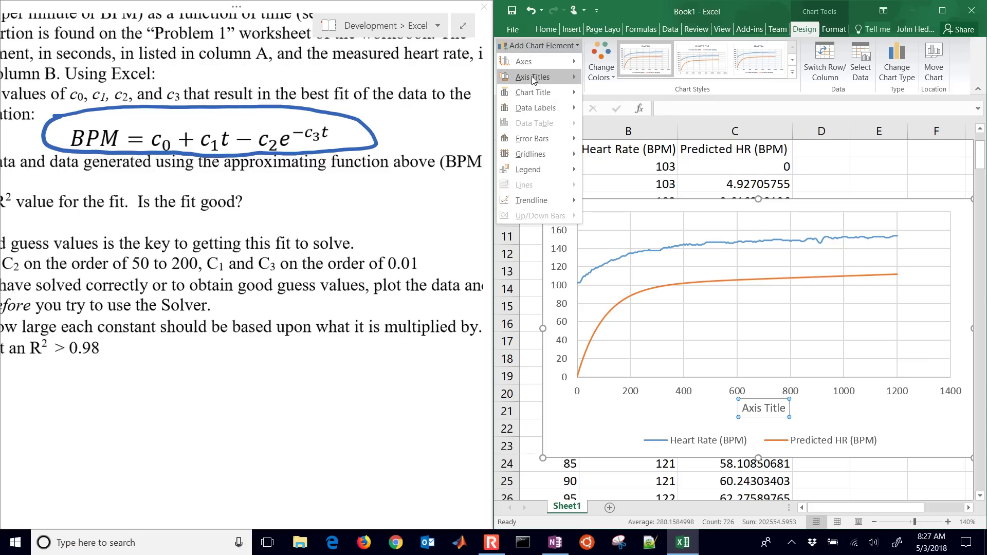
{"action": "mouse_move", "coordinate": [532, 76]}
{"action": "left_click", "coordinate": [620, 106]}
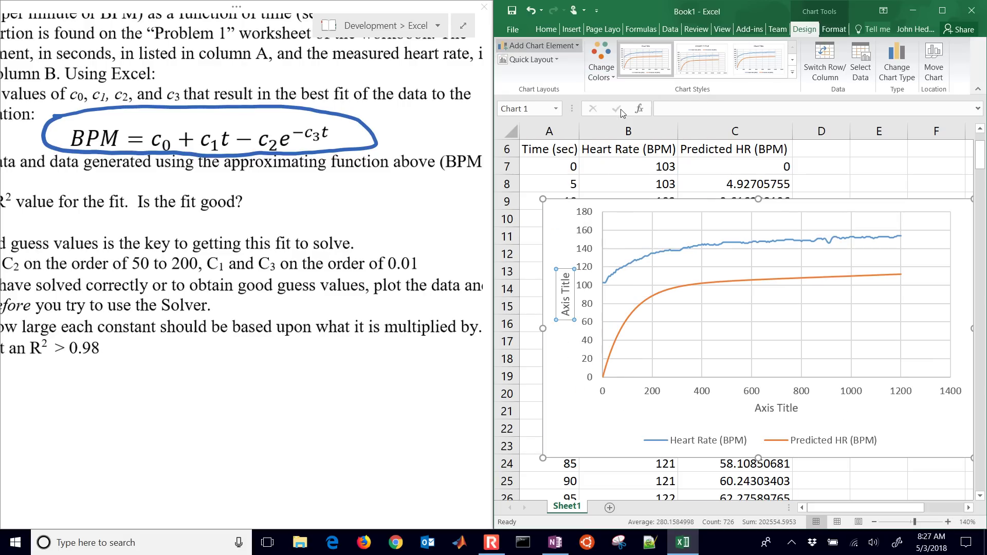
Title the vertical axis 'Heart Rate (BPM)' and the horizontal axis 'Time (sec)'.
{"action": "double_click", "coordinate": [566, 303]}
{"action": "key", "text": "BackSpace"}
{"action": "key", "text": "BackSpace"}
{"action": "key", "text": "BackSpace"}
{"action": "key", "text": "BackSpace"}
{"action": "key", "text": "BackSpace"}
{"action": "key", "text": "BackSpace"}
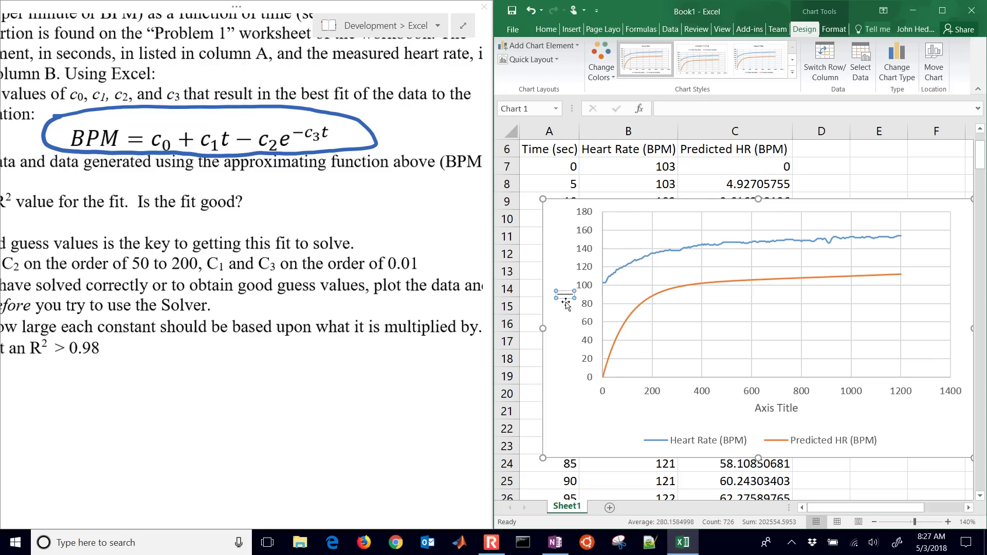
{"action": "type", "text": "Heart"}
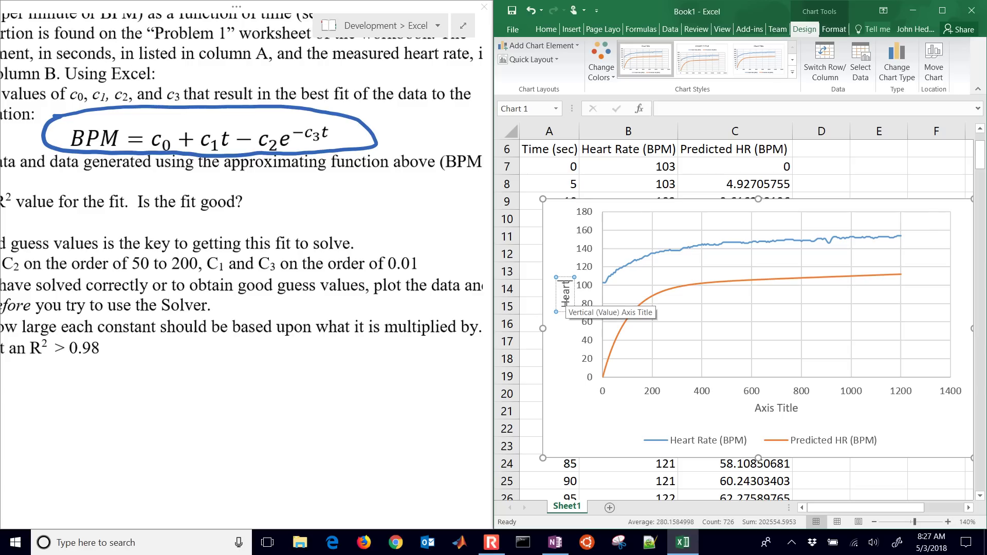
{"action": "type", "text": "Rate ("}
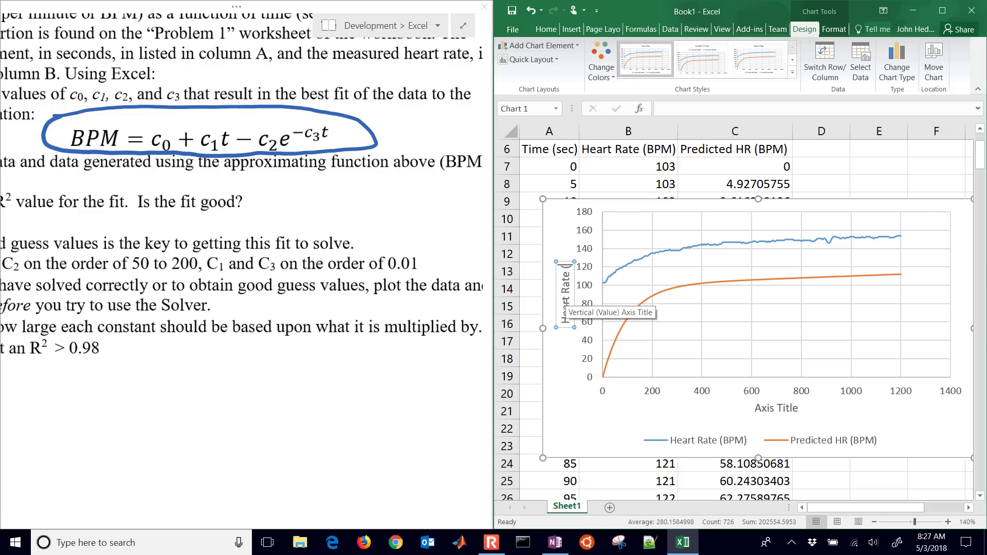
{"action": "type", "text": "BPM)"}
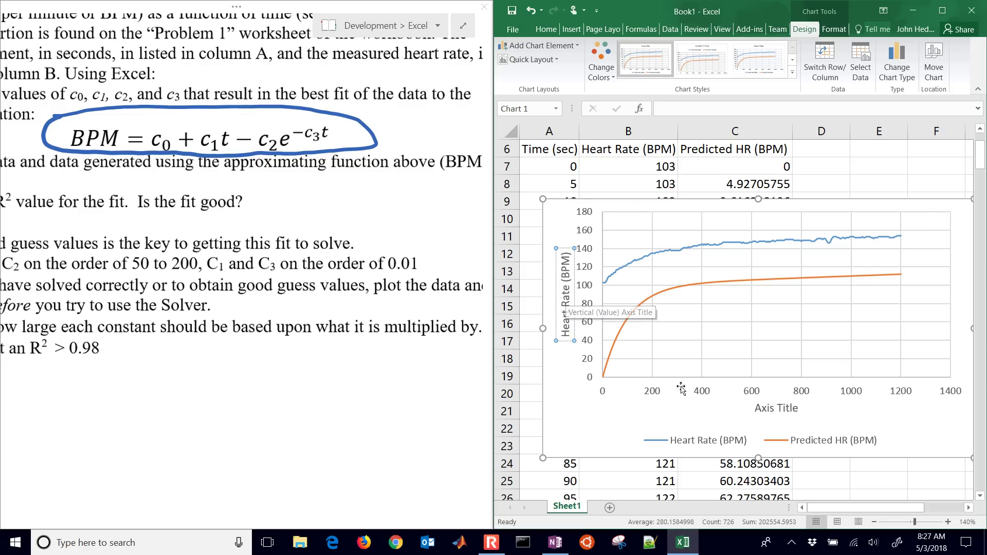
{"action": "double_click", "coordinate": [763, 409]}
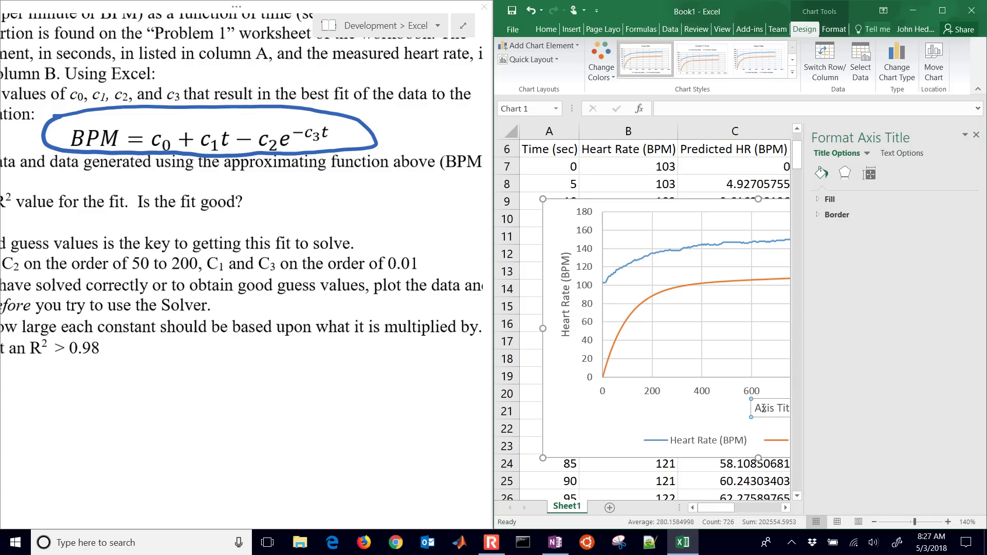
{"action": "key", "text": "ctrl+a"}
{"action": "type", "text": "Time"}
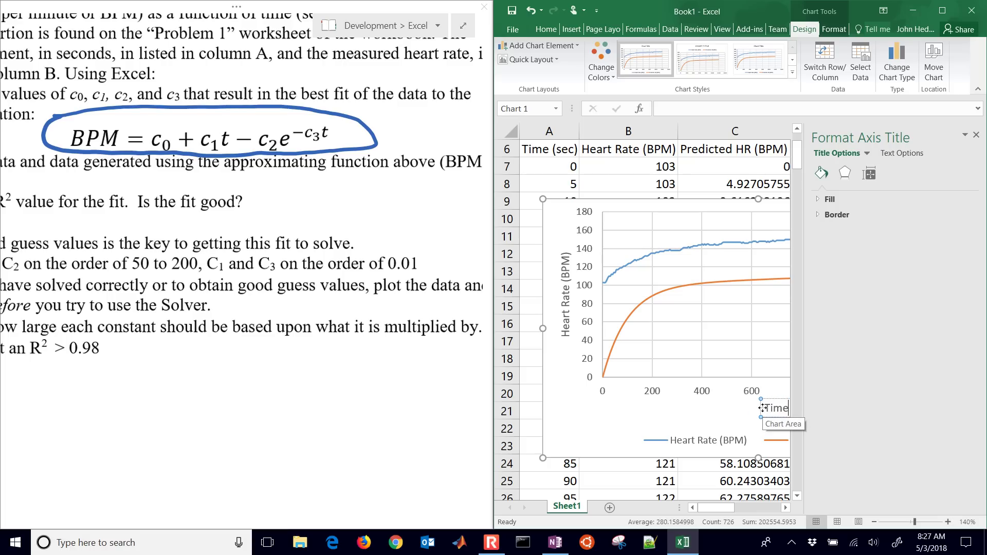
{"action": "type", "text": " (se"}
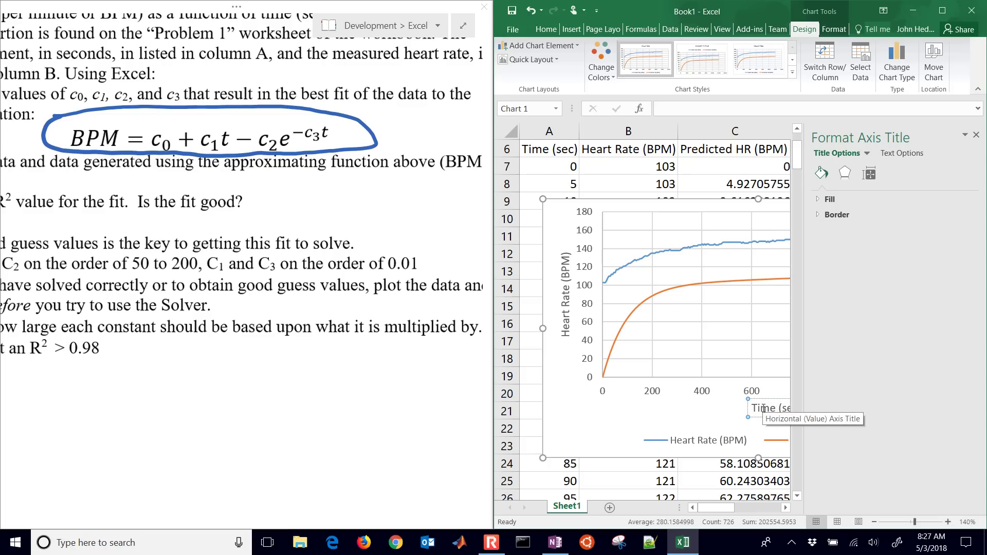
{"action": "type", "text": "c)"}
{"action": "left_click", "coordinate": [976, 135]}
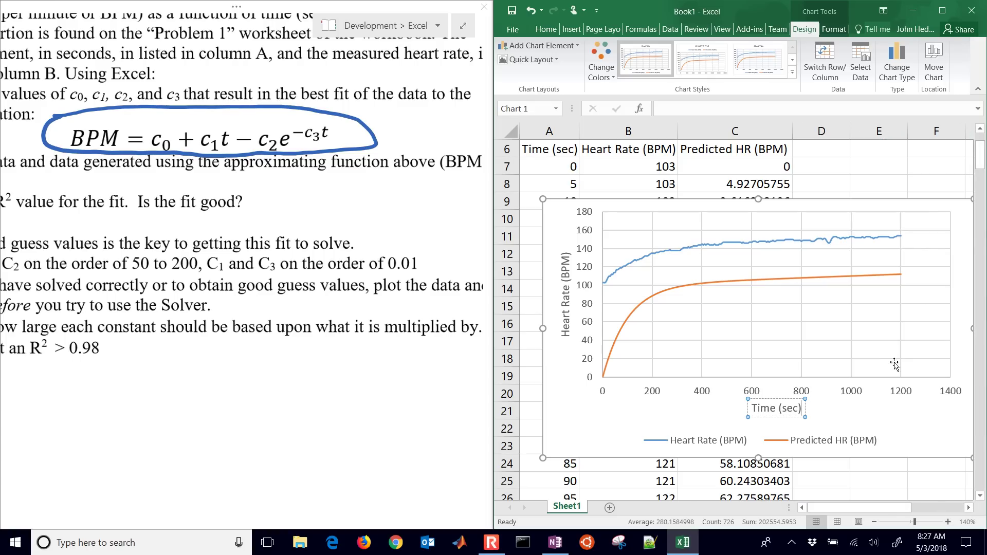
Move the legend to the top of the plot and stretch the plot area downward.
{"action": "left_click", "coordinate": [831, 443]}
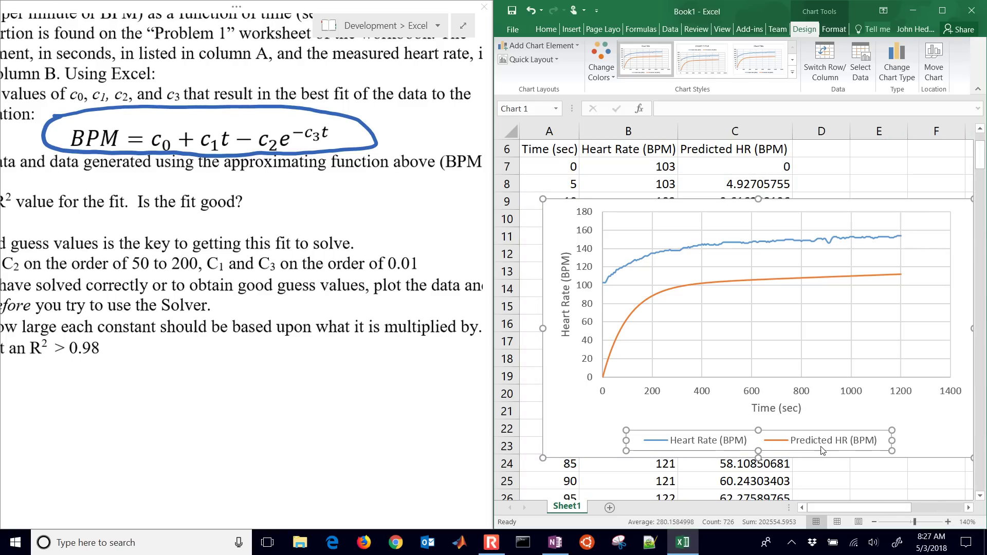
{"action": "left_click_drag", "start_coordinate": [821, 450], "coordinate": [862, 234]}
{"action": "left_click", "coordinate": [825, 354]}
{"action": "left_click_drag", "start_coordinate": [776, 376], "coordinate": [778, 413]}
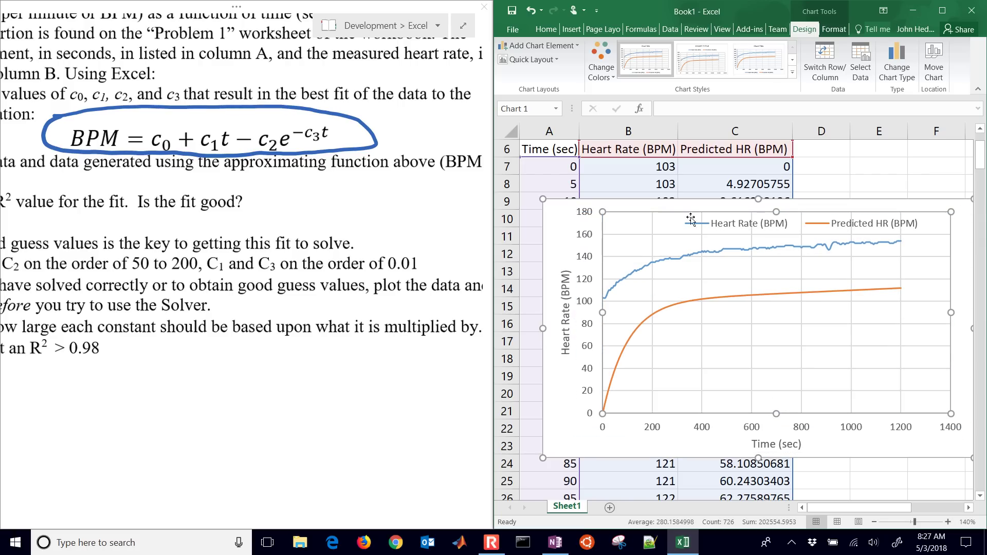
Try c2 guesses of 200, 50 and 0 in cell B3 to see the predicted curve shift.
{"action": "left_click", "coordinate": [671, 189]}
{"action": "scroll", "coordinate": [666, 185], "scroll_direction": "up", "scroll_amount": 2}
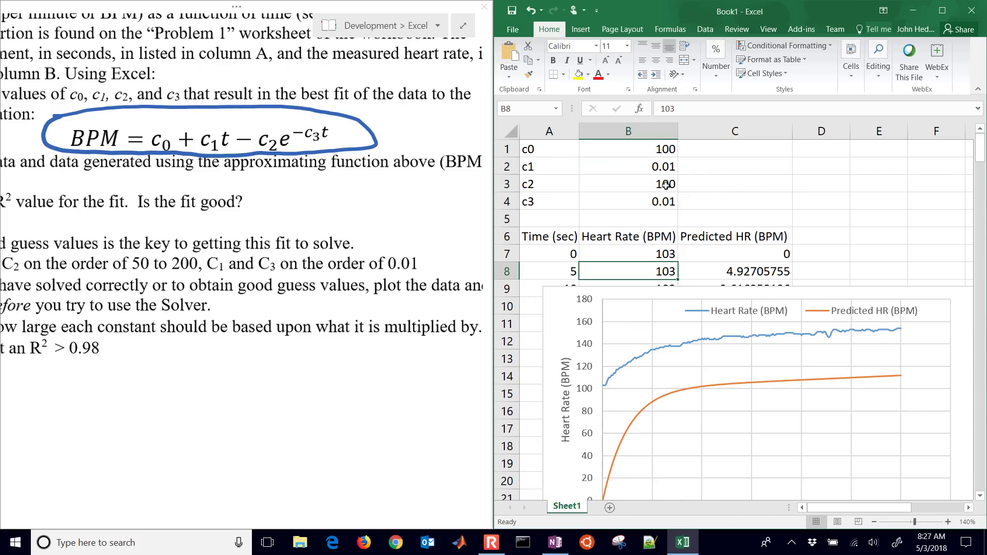
{"action": "left_click", "coordinate": [647, 147]}
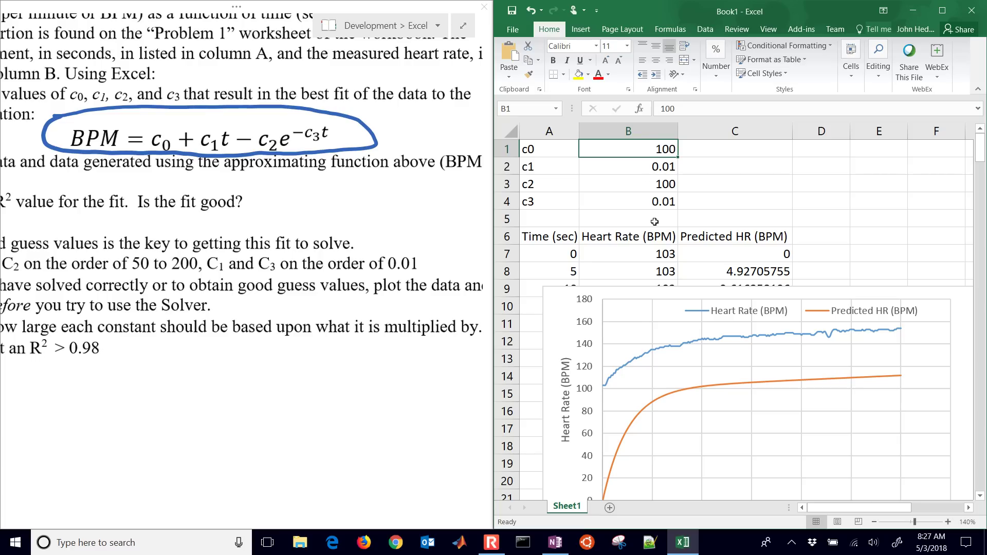
{"action": "left_click", "coordinate": [654, 186]}
{"action": "type", "text": "2"}
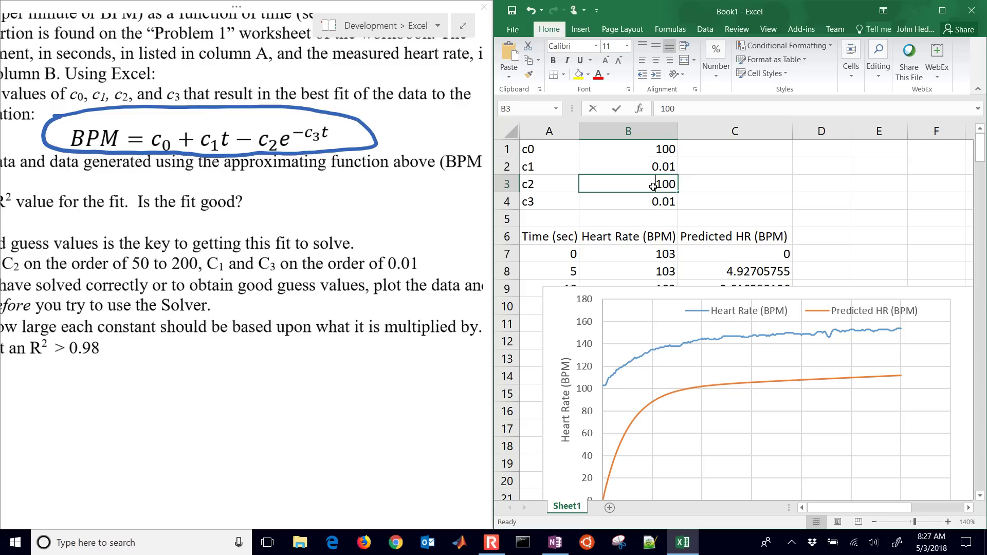
{"action": "type", "text": "00"}
{"action": "key", "text": "Return"}
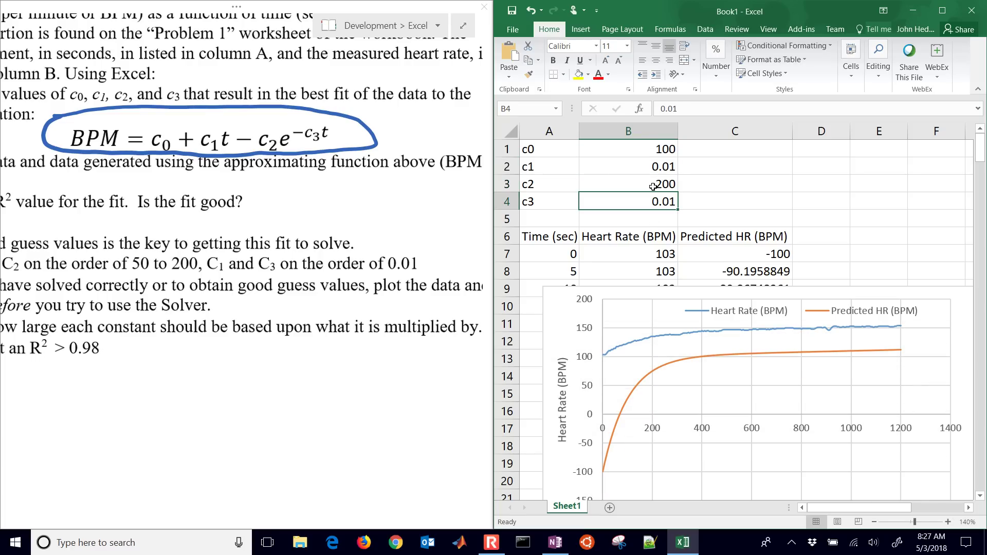
{"action": "left_click", "coordinate": [653, 186]}
{"action": "type", "text": "50"}
{"action": "key", "text": "Return"}
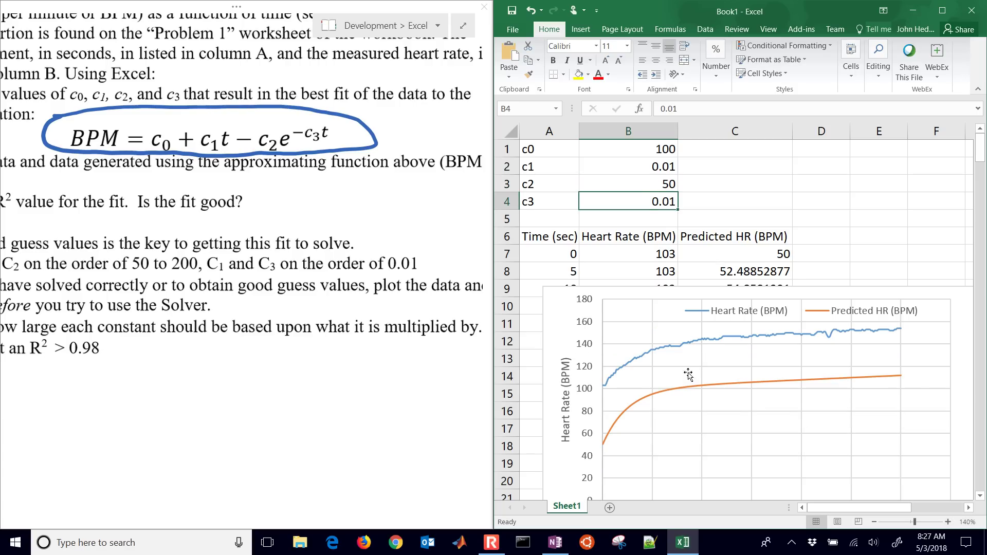
{"action": "left_click", "coordinate": [660, 185]}
{"action": "type", "text": "0"}
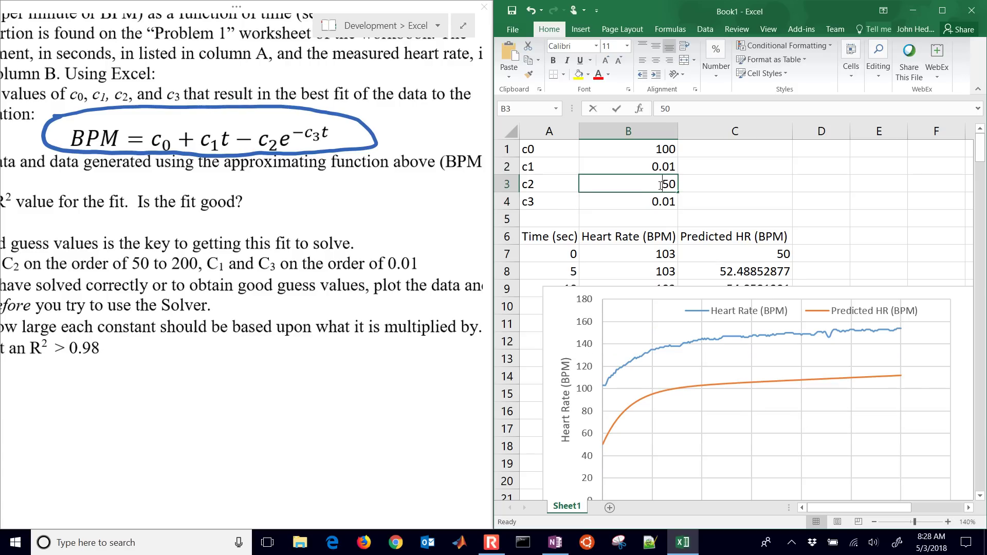
{"action": "key", "text": "Return"}
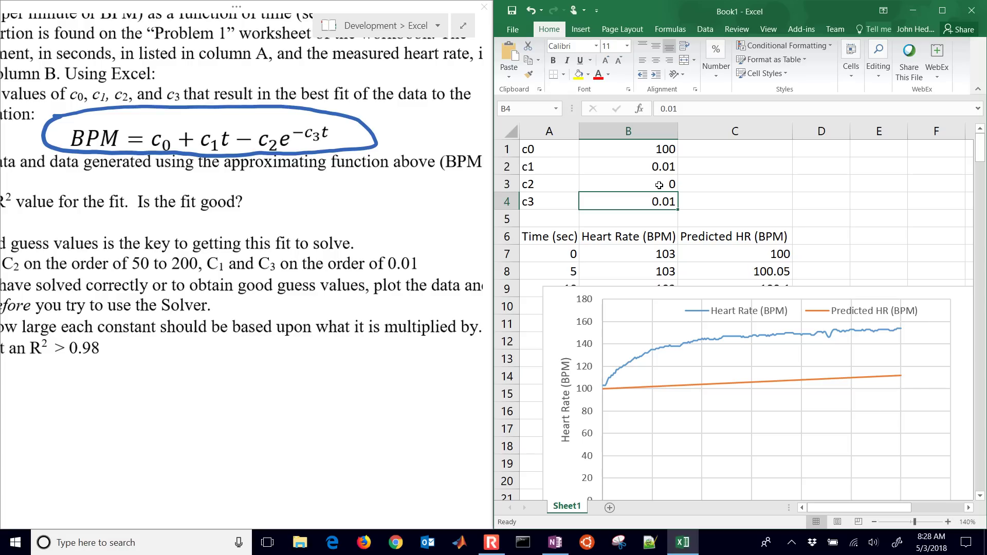
Settle on starting guesses c2 = 75 and c0 = 150, and reposition the chart.
{"action": "left_click", "coordinate": [659, 185]}
{"action": "type", "text": "50"}
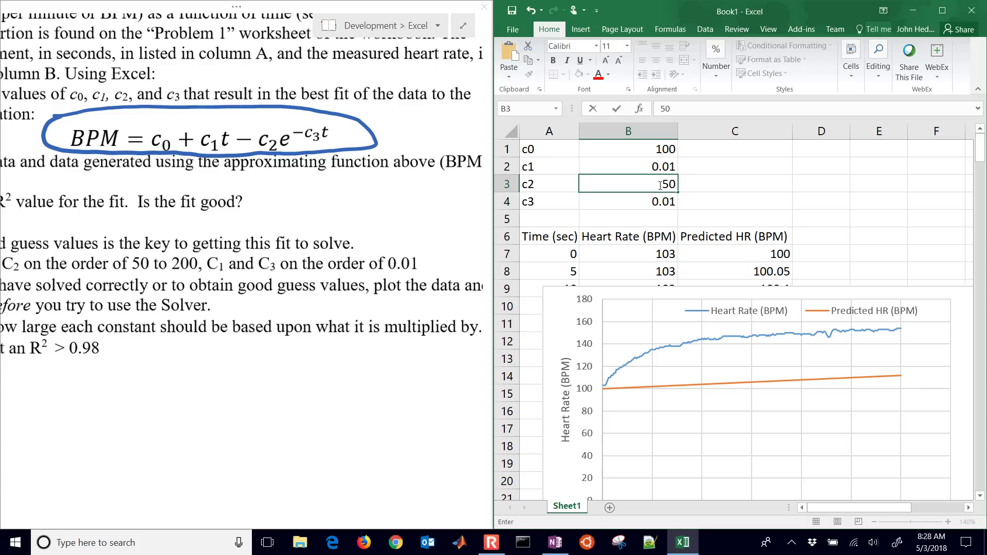
{"action": "key", "text": "BackSpace"}
{"action": "key", "text": "BackSpace"}
{"action": "type", "text": "75"}
{"action": "key", "text": "Return"}
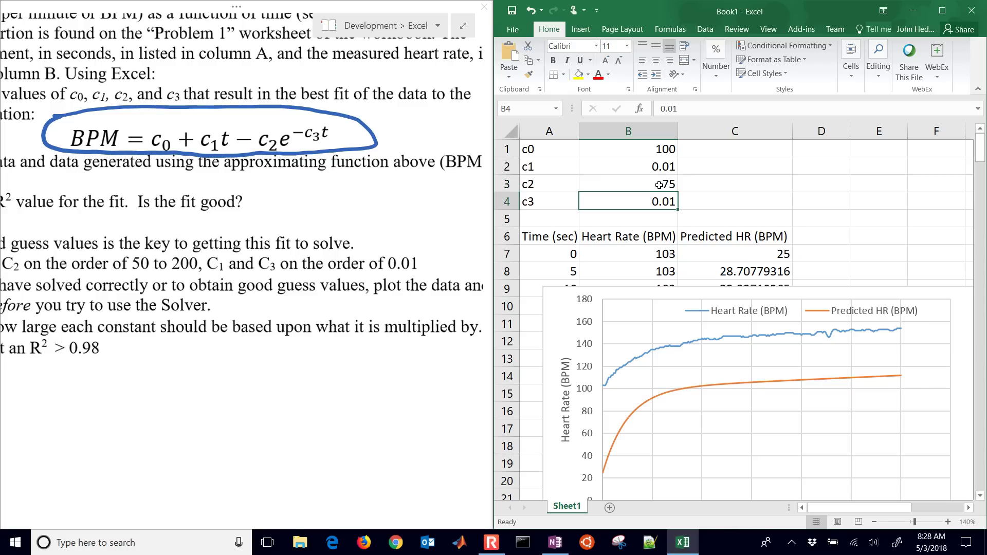
{"action": "key", "text": "Up"}
{"action": "key", "text": "Up"}
{"action": "key", "text": "Up"}
{"action": "type", "text": "150"}
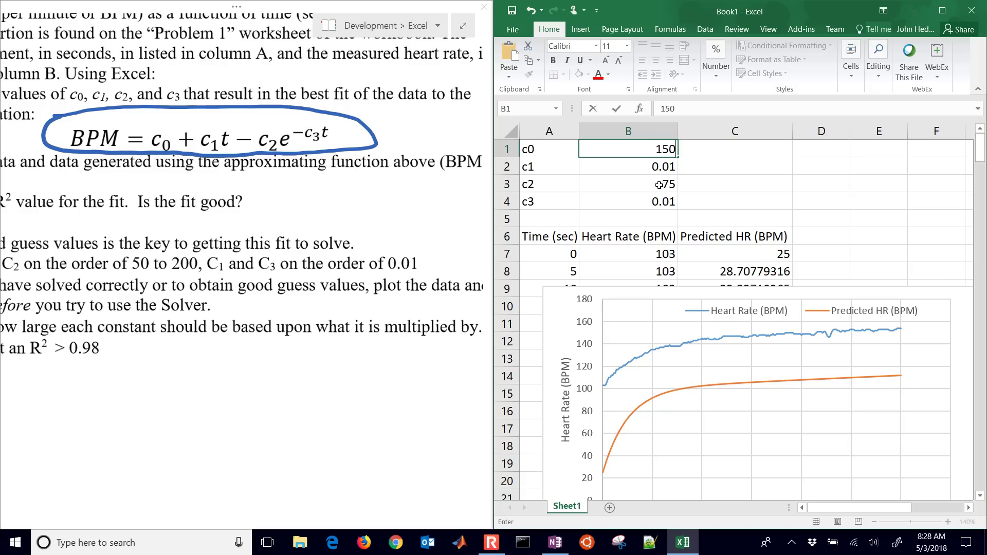
{"action": "key", "text": "Return"}
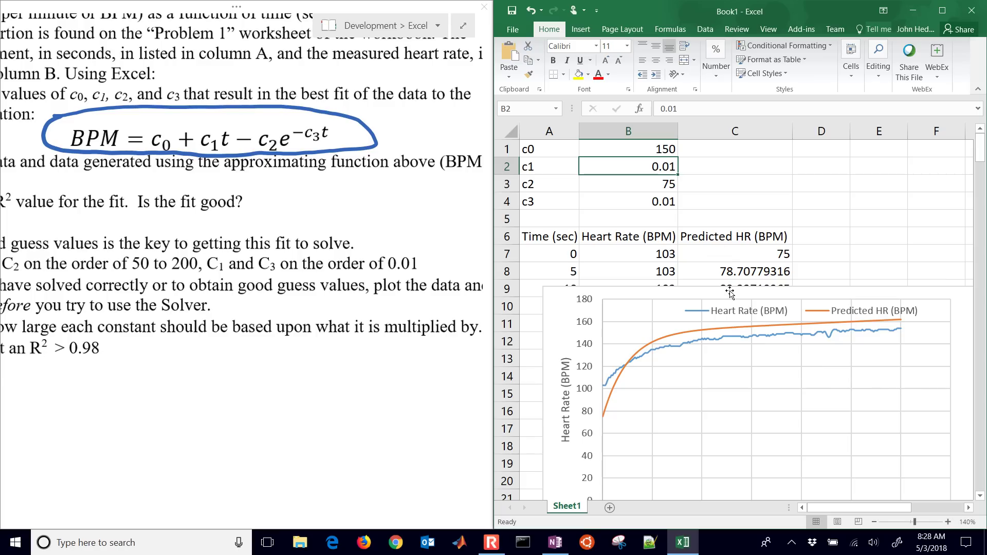
{"action": "left_click_drag", "start_coordinate": [742, 287], "coordinate": [518, 283]}
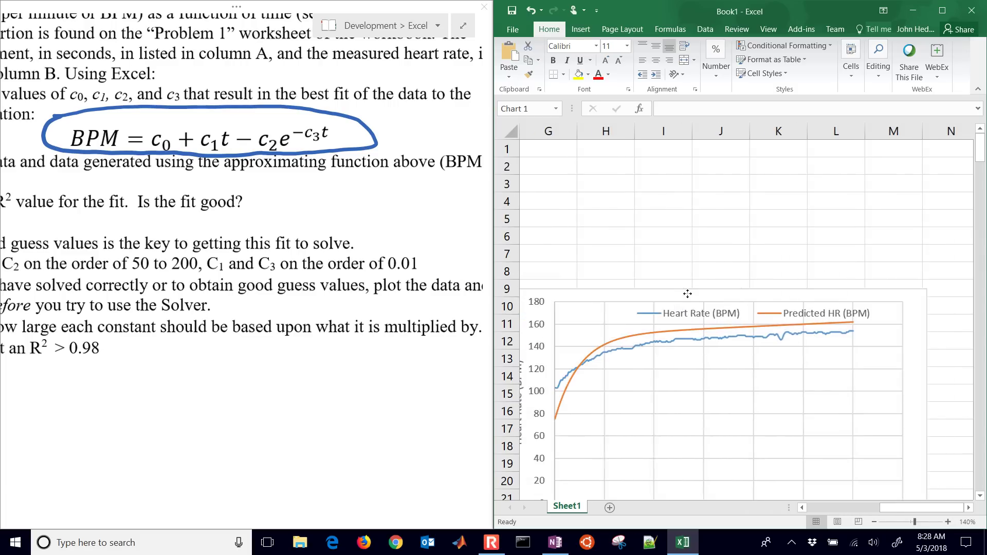
Maximize the workbook window and move the chart so column C is visible.
{"action": "left_click", "coordinate": [943, 11]}
{"action": "left_click_drag", "start_coordinate": [441, 288], "coordinate": [181, 278]}
{"action": "left_click", "coordinate": [340, 336]}
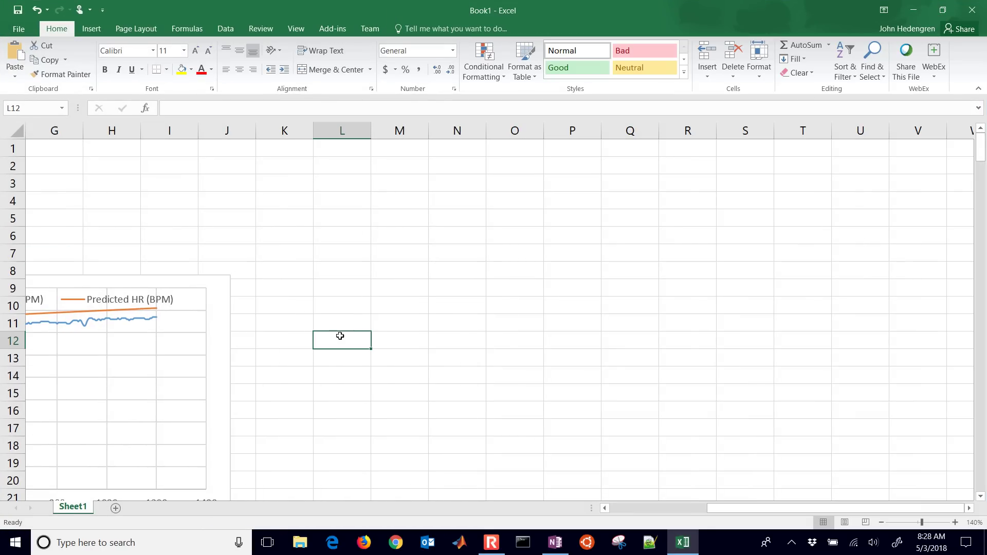
{"action": "key", "text": "Left"}
{"action": "key", "text": "Left"}
{"action": "key", "text": "Left"}
{"action": "key", "text": "Left"}
{"action": "key", "text": "Left"}
{"action": "key", "text": "Left"}
{"action": "key", "text": "Left"}
{"action": "key", "text": "Left"}
{"action": "key", "text": "Left"}
{"action": "key", "text": "Left"}
{"action": "key", "text": "Left"}
{"action": "key", "text": "Right"}
{"action": "key", "text": "Right"}
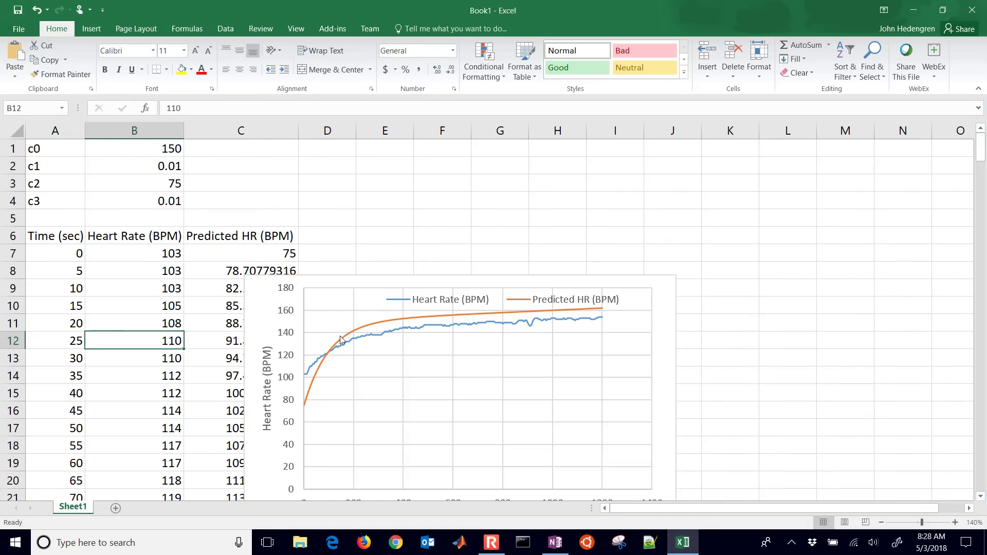
{"action": "left_click_drag", "start_coordinate": [376, 283], "coordinate": [546, 273]}
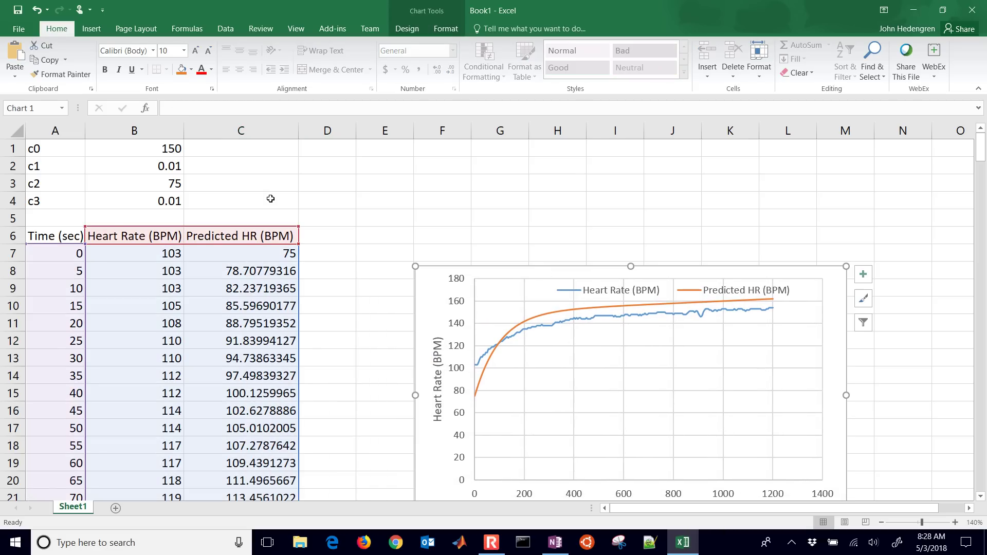
Enter the heading 'Squared Error' in D6.
{"action": "left_click", "coordinate": [315, 232]}
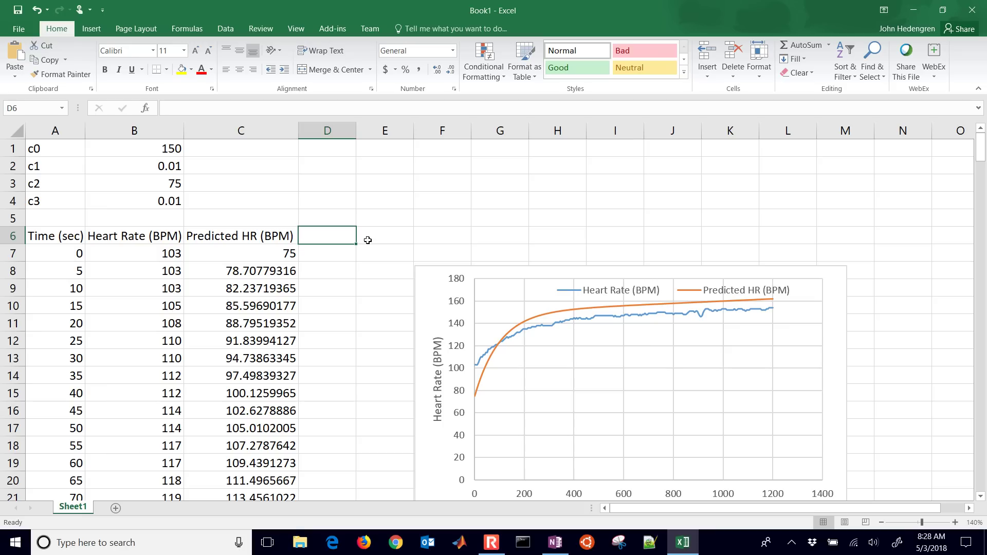
{"action": "type", "text": "S"}
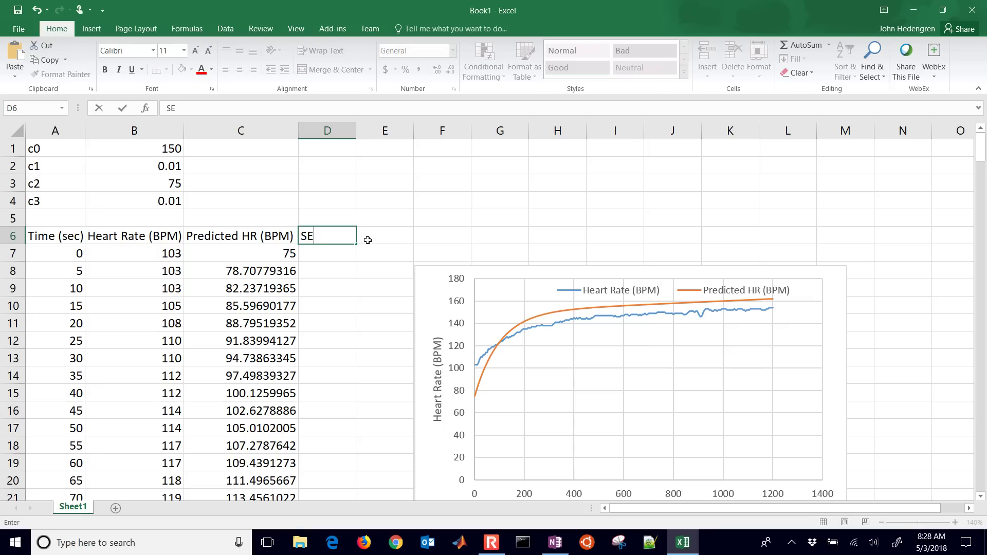
{"action": "type", "text": "quared Error"}
{"action": "key", "text": "Return"}
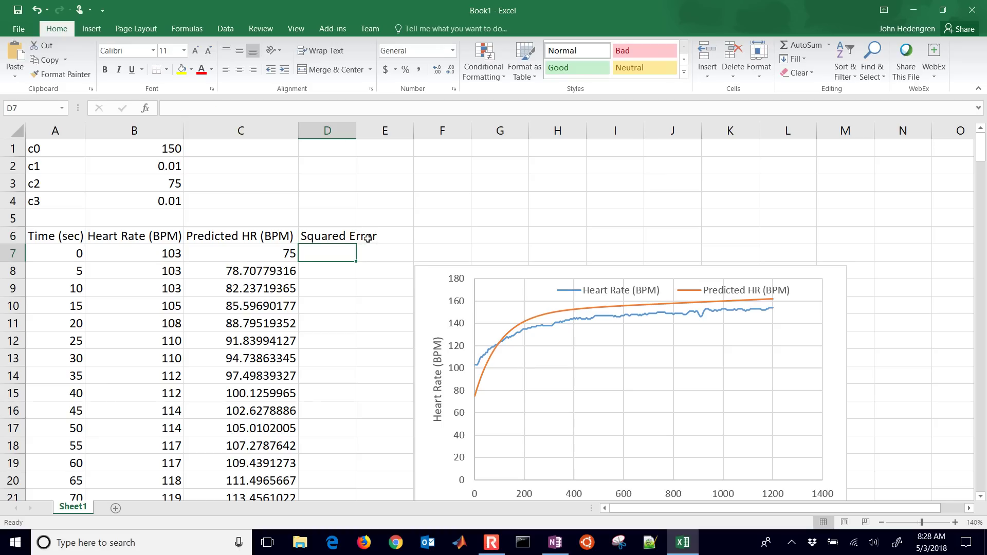
Autofit column D and enter the formula =(C7-B7)^2 in D7.
{"action": "double_click", "coordinate": [356, 131]}
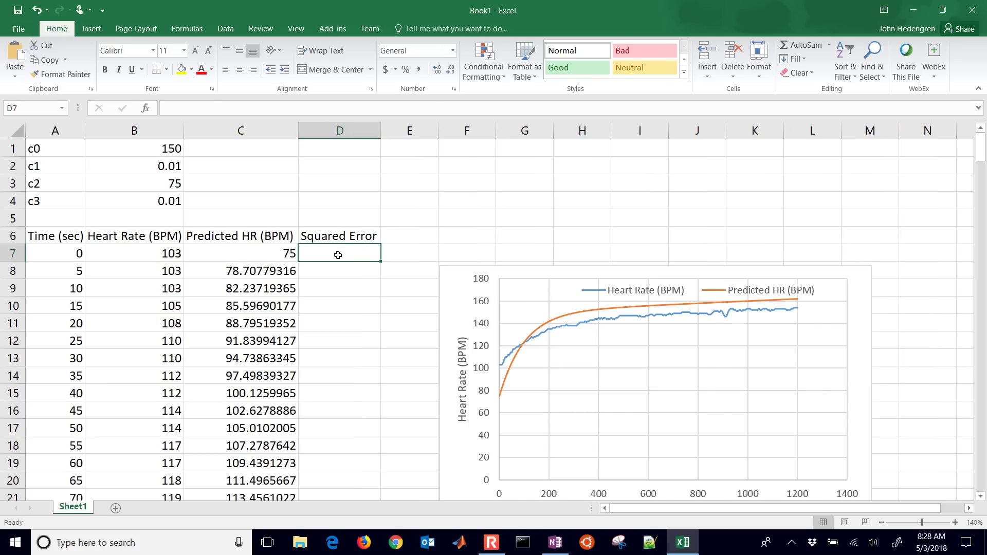
{"action": "type", "text": "=("}
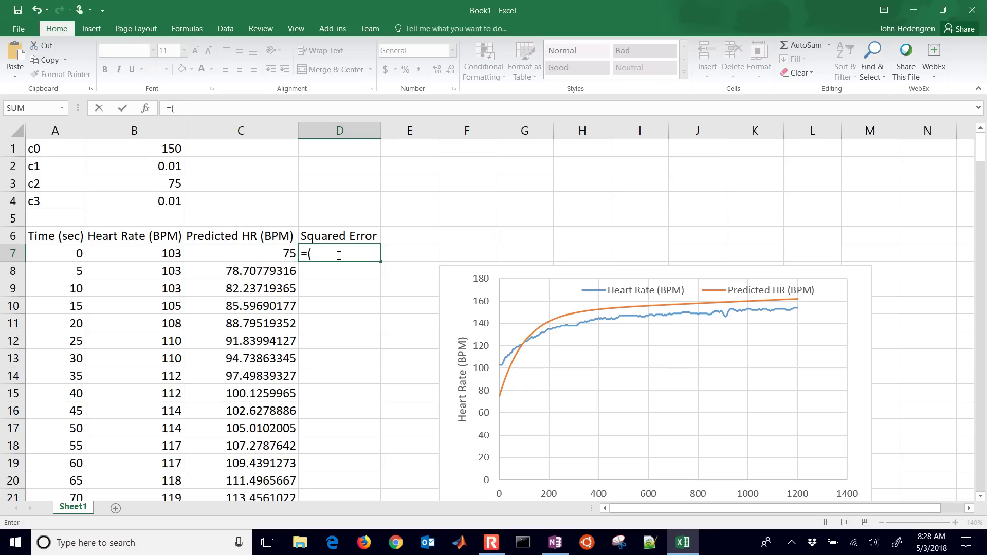
{"action": "key", "text": "Left"}
{"action": "type", "text": "-"}
{"action": "key", "text": "Left"}
{"action": "key", "text": "Left"}
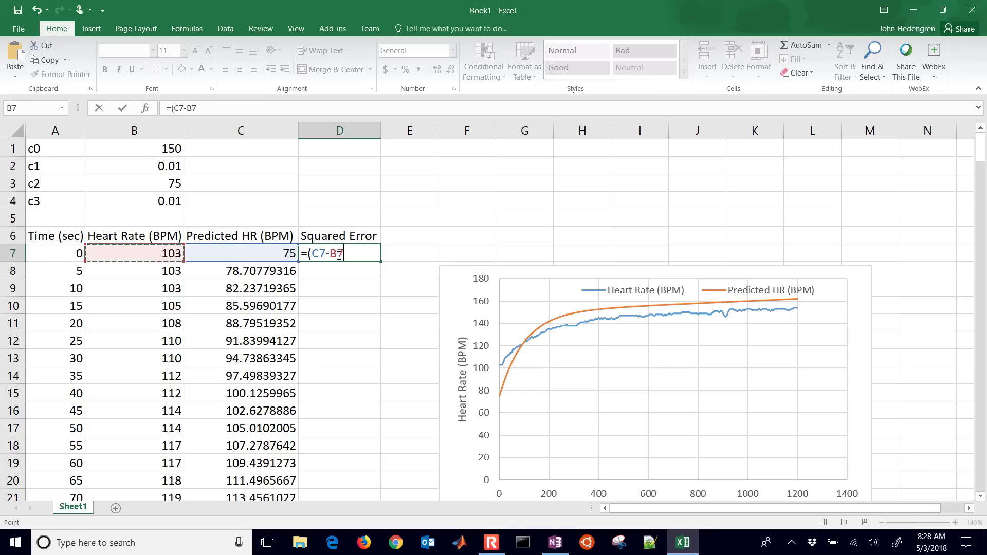
{"action": "type", "text": ")&^"}
{"action": "key", "text": "BackSpace"}
{"action": "key", "text": "BackSpace"}
{"action": "type", "text": "^2"}
{"action": "key", "text": "Return"}
Fill the squared-error formula down to row 247 and check the copied results.
{"action": "left_click", "coordinate": [338, 255]}
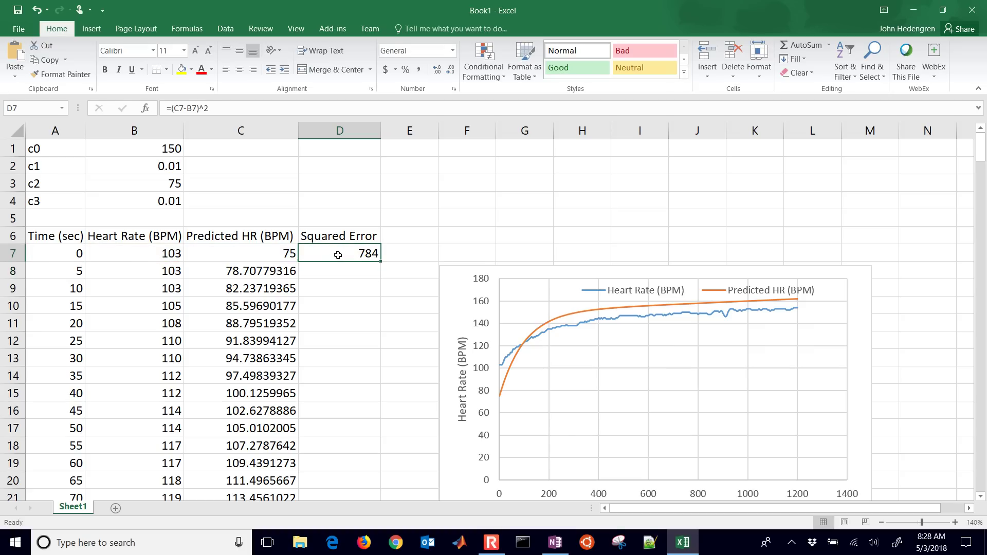
{"action": "double_click", "coordinate": [380, 262]}
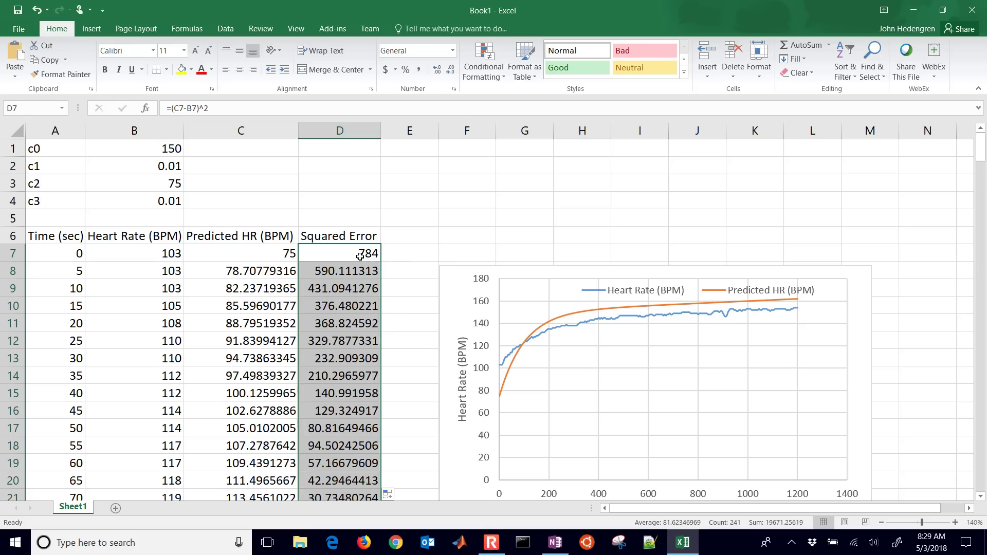
{"action": "left_click", "coordinate": [360, 257]}
{"action": "left_click", "coordinate": [366, 279]}
{"action": "double_click", "coordinate": [366, 279]}
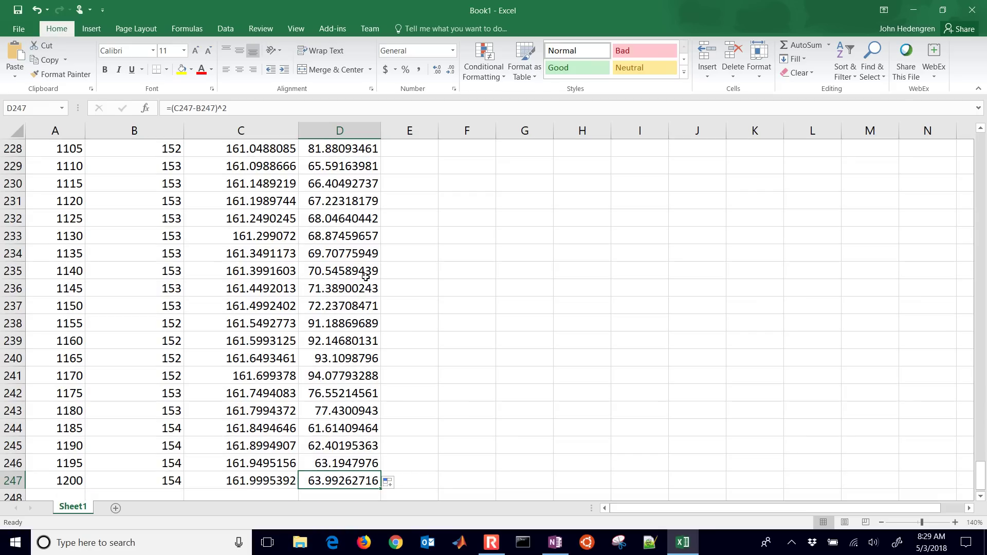
{"action": "key", "text": "Up"}
{"action": "key", "text": "Up"}
{"action": "key", "text": "Up"}
{"action": "key", "text": "ctrl+Up"}
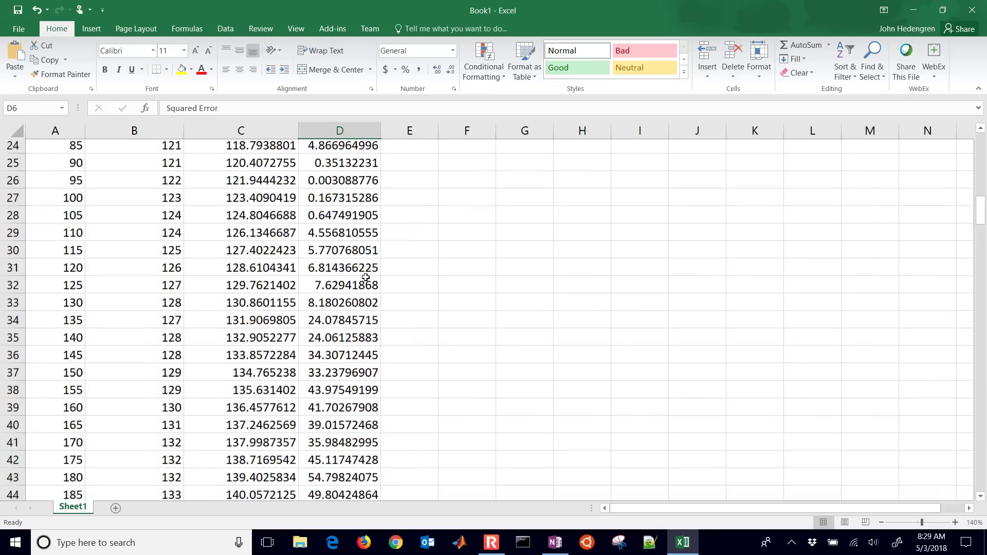
{"action": "key", "text": "Up"}
{"action": "key", "text": "Up"}
{"action": "key", "text": "Up"}
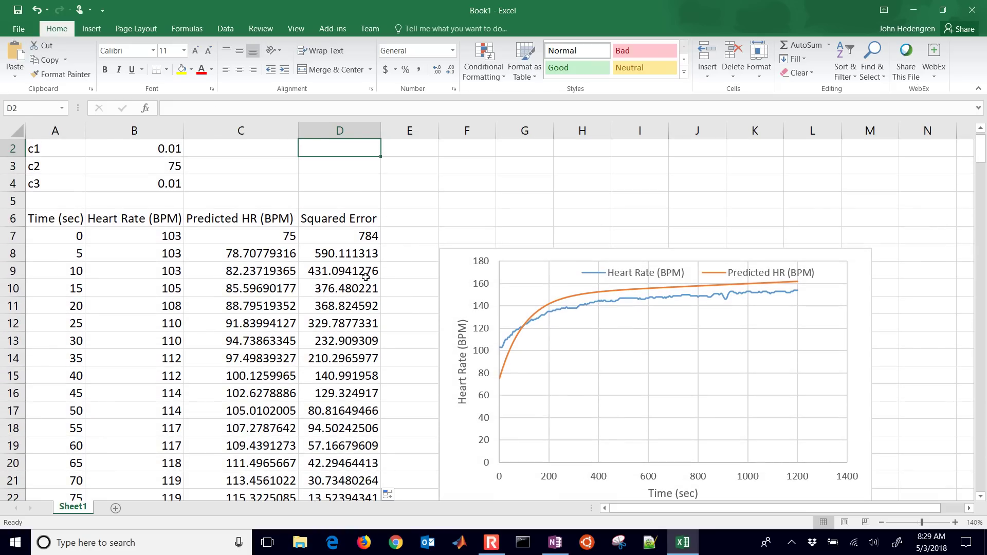
Label D3 'SSE' and total the squared errors in D4 with =SUM(D7:D247), giving 19671.25619.
{"action": "type", "text": "S"}
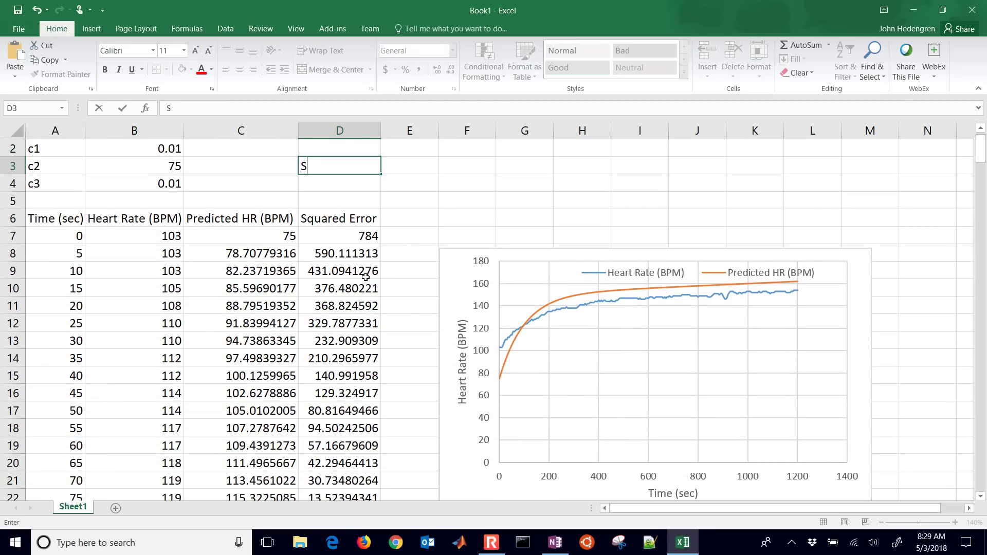
{"action": "type", "text": "SE"}
{"action": "key", "text": "Return"}
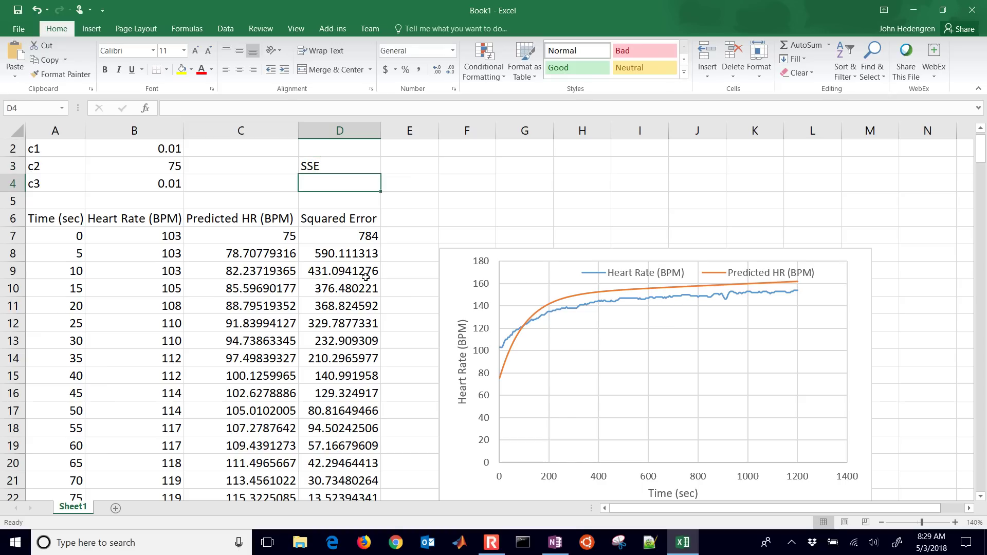
{"action": "type", "text": "=sum"}
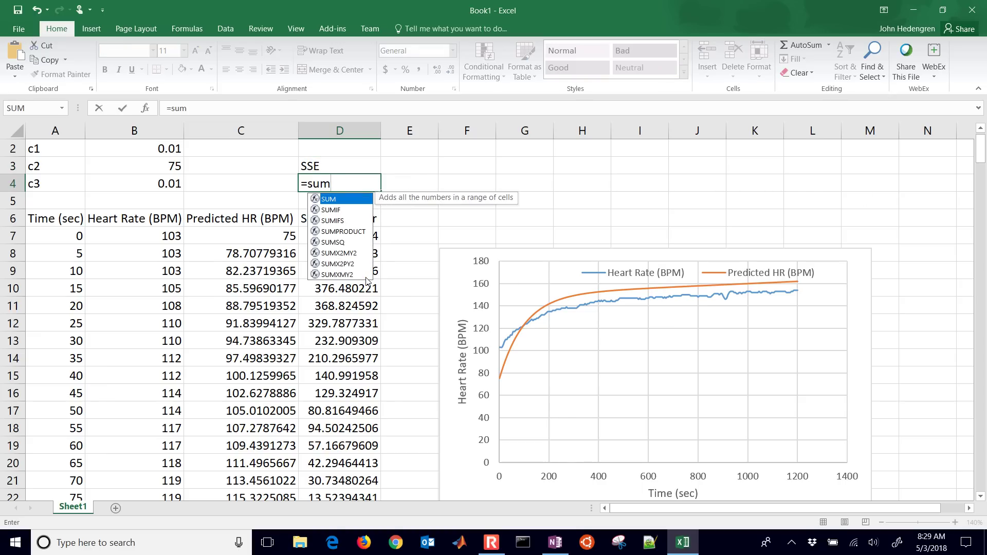
{"action": "type", "text": "("}
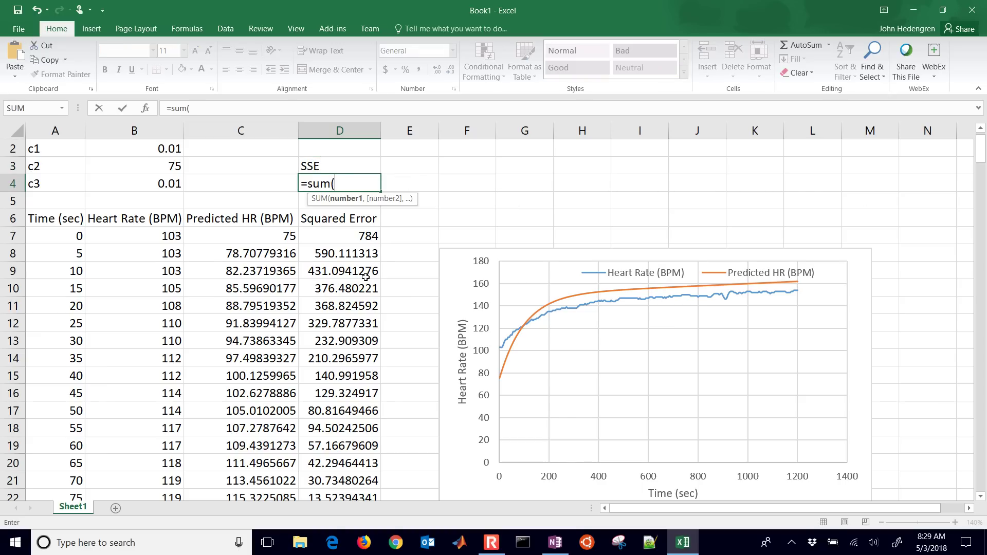
{"action": "key", "text": "Down"}
{"action": "key", "text": "Down"}
{"action": "key", "text": "Down"}
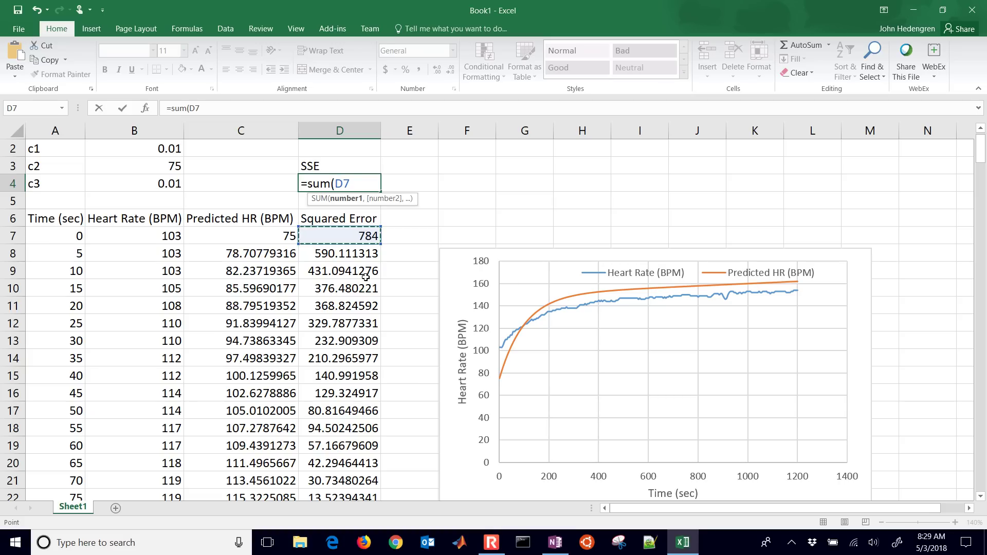
{"action": "key", "text": "ctrl+shift+Down"}
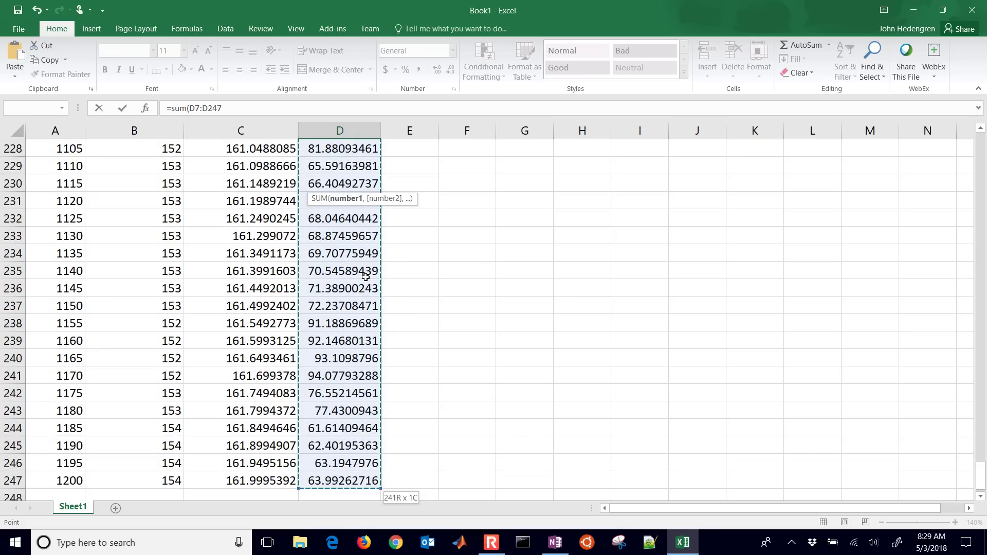
{"action": "key", "text": "Escape"}
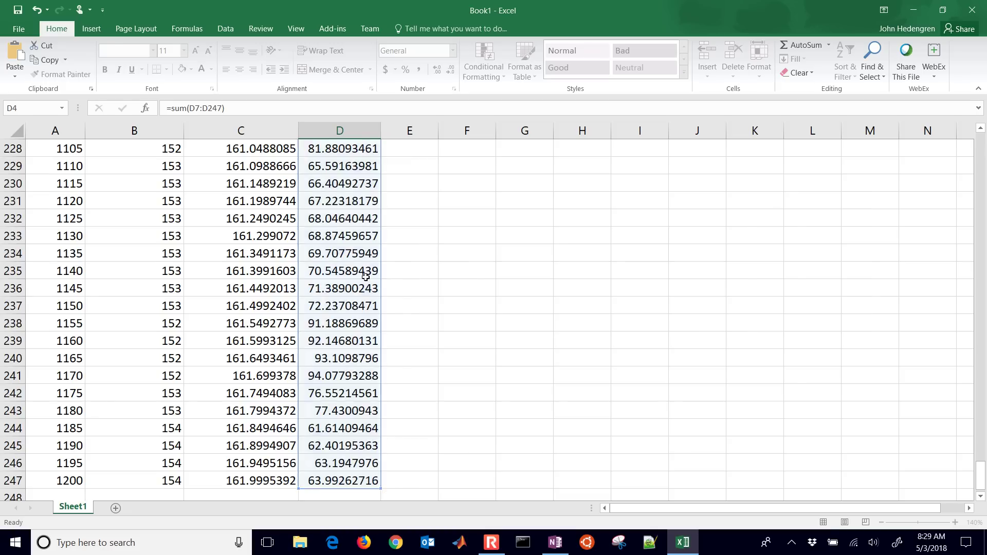
{"action": "scroll", "coordinate": [365, 278], "scroll_direction": "up", "scroll_amount": 2}
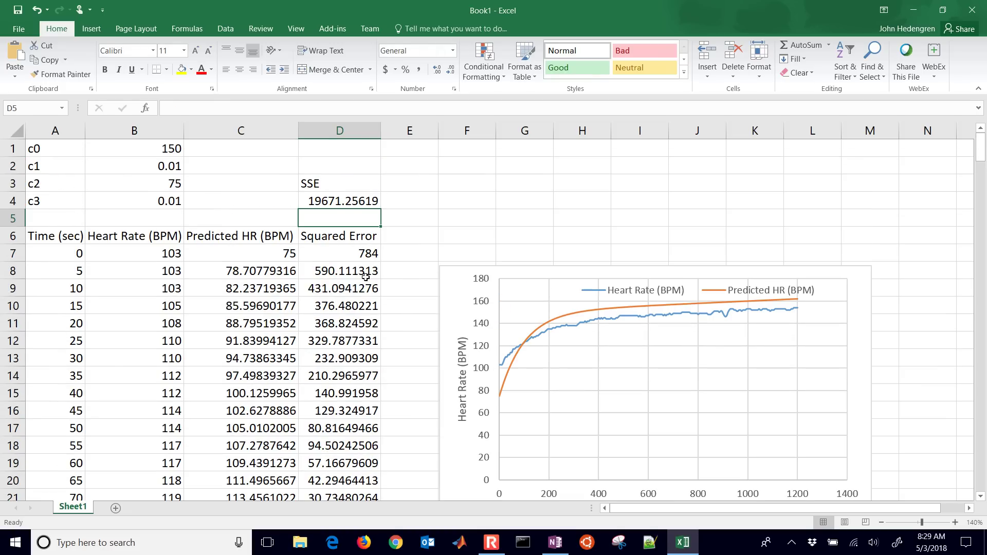
{"action": "double_click", "coordinate": [350, 201]}
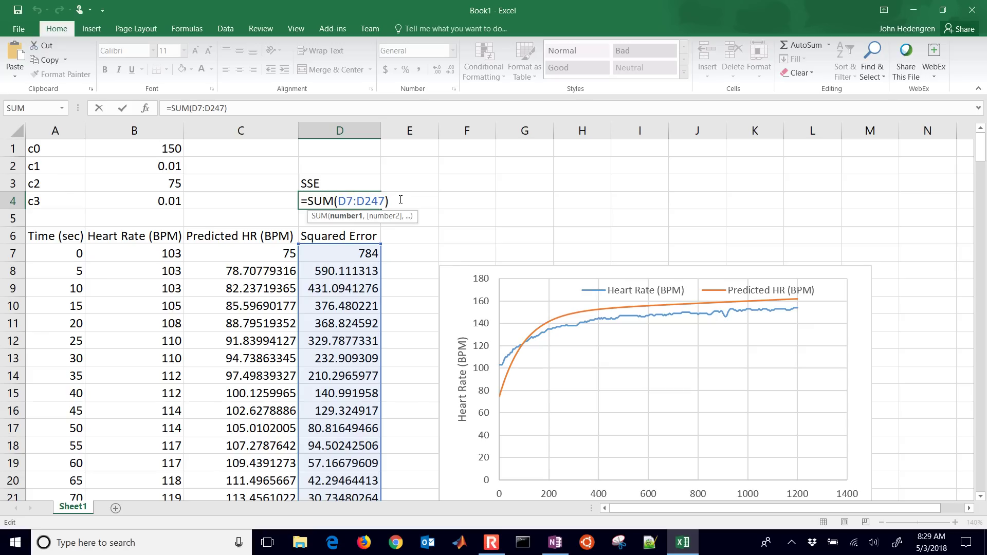
{"action": "key", "text": "Return"}
{"action": "left_click", "coordinate": [365, 200]}
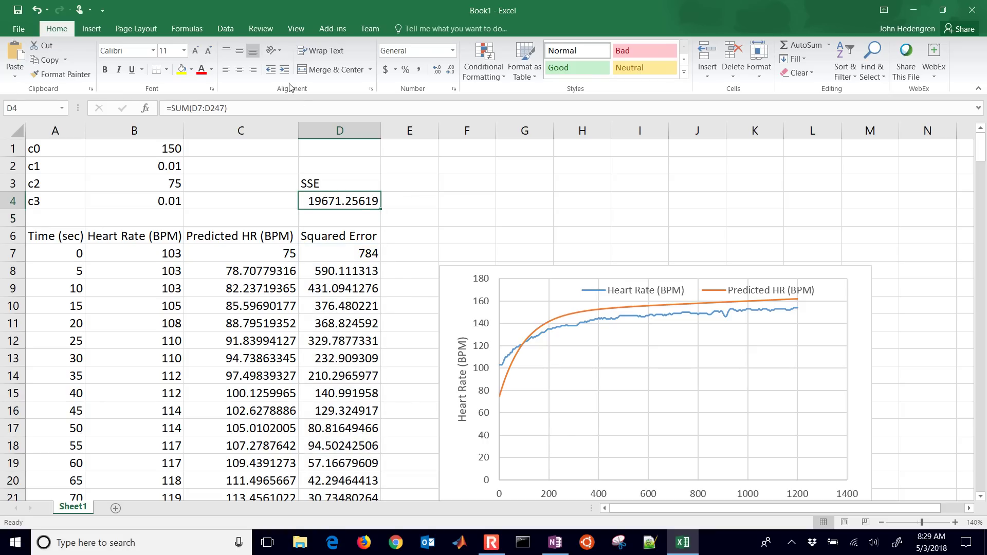
Turn on the Solver Add-in through File > Options > Add-ins.
{"action": "left_click", "coordinate": [226, 30]}
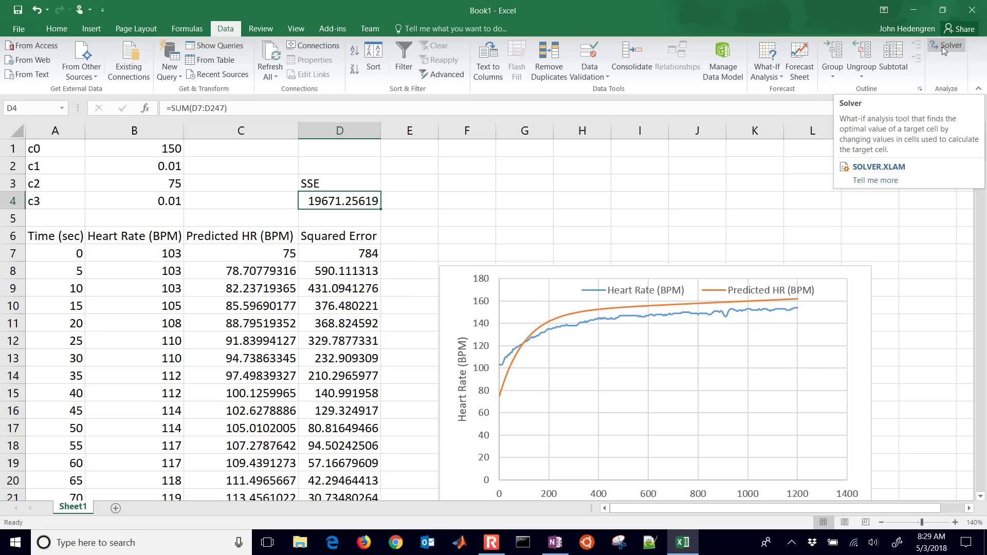
{"action": "left_click", "coordinate": [53, 29]}
{"action": "left_click", "coordinate": [20, 29]}
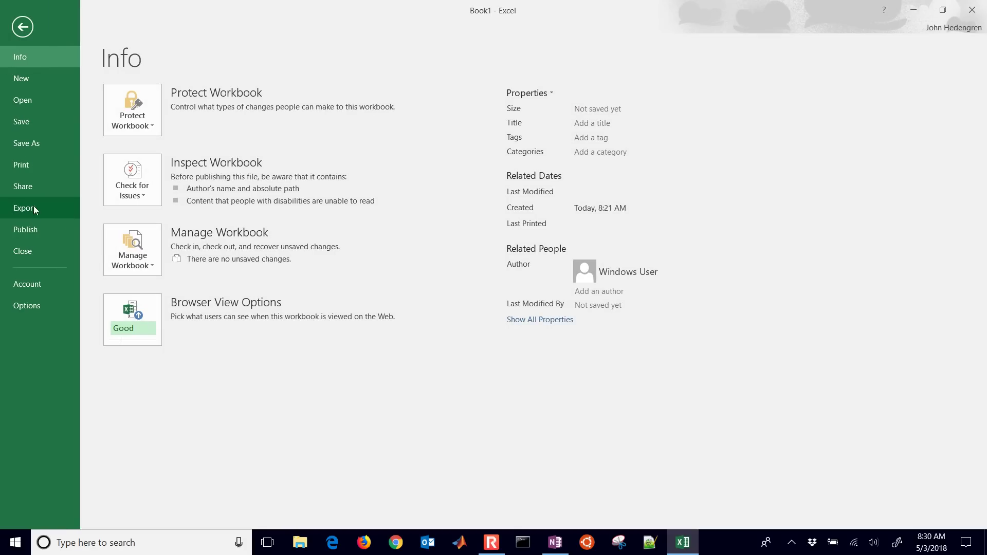
{"action": "left_click", "coordinate": [22, 27]}
{"action": "left_click", "coordinate": [16, 30]}
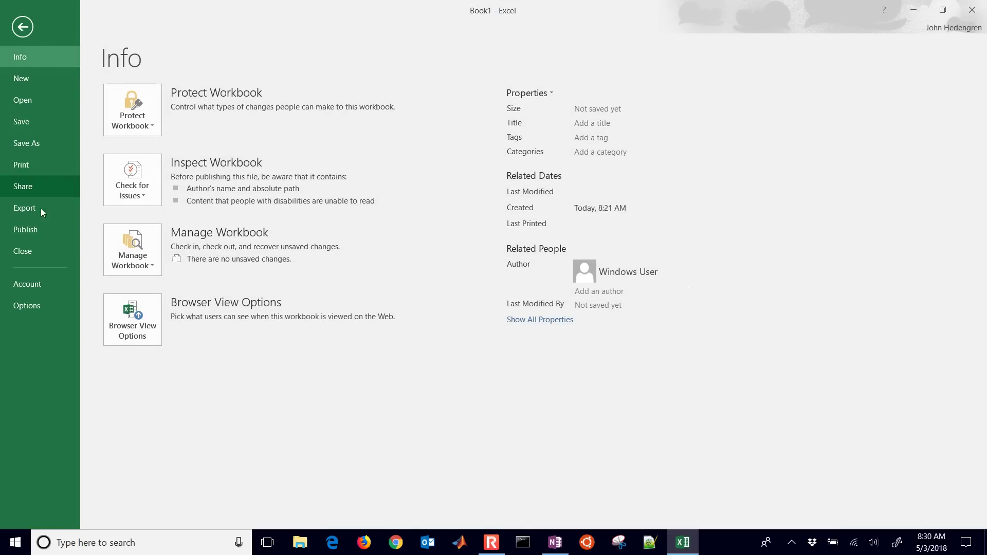
{"action": "left_click", "coordinate": [45, 308]}
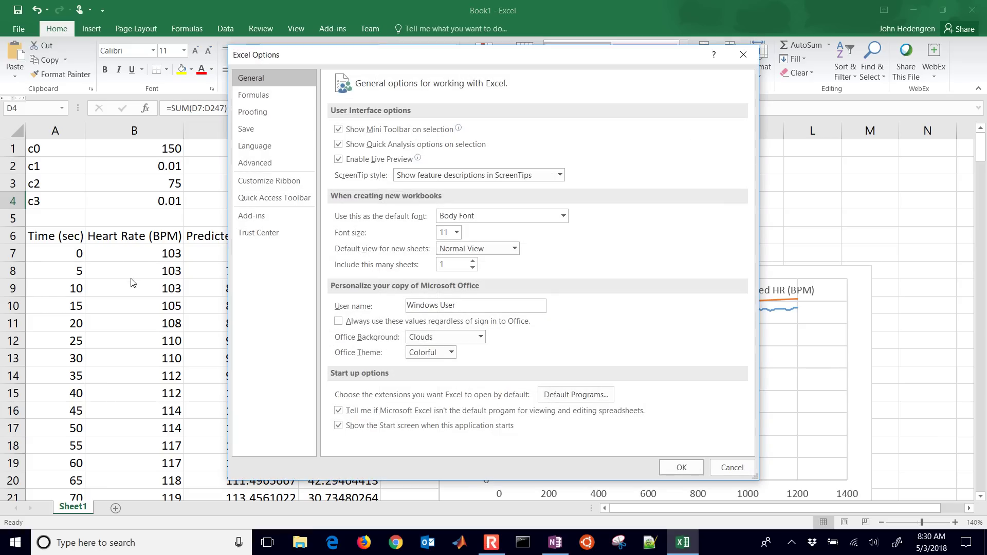
{"action": "left_click", "coordinate": [260, 222]}
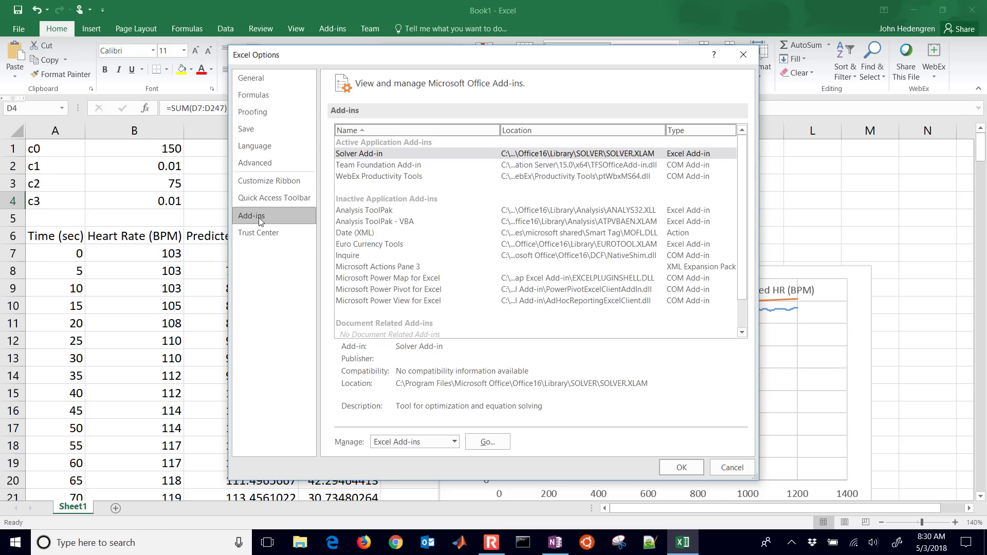
{"action": "left_click", "coordinate": [344, 154]}
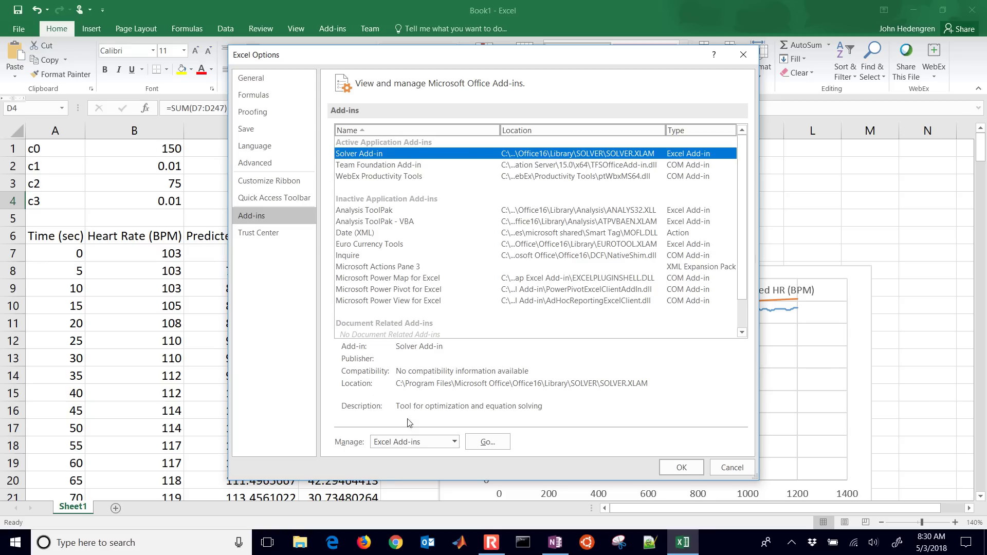
{"action": "left_click", "coordinate": [488, 442]}
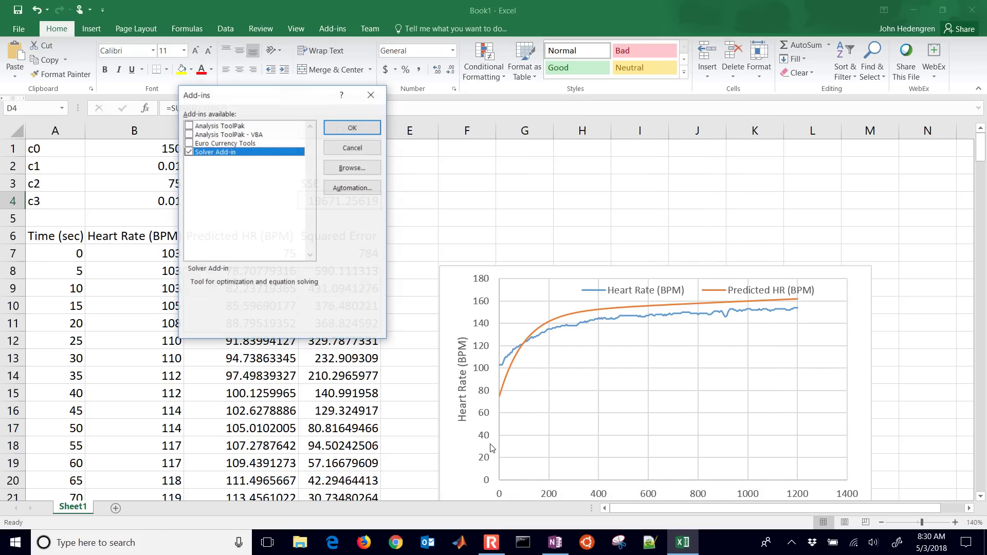
{"action": "left_click", "coordinate": [190, 153]}
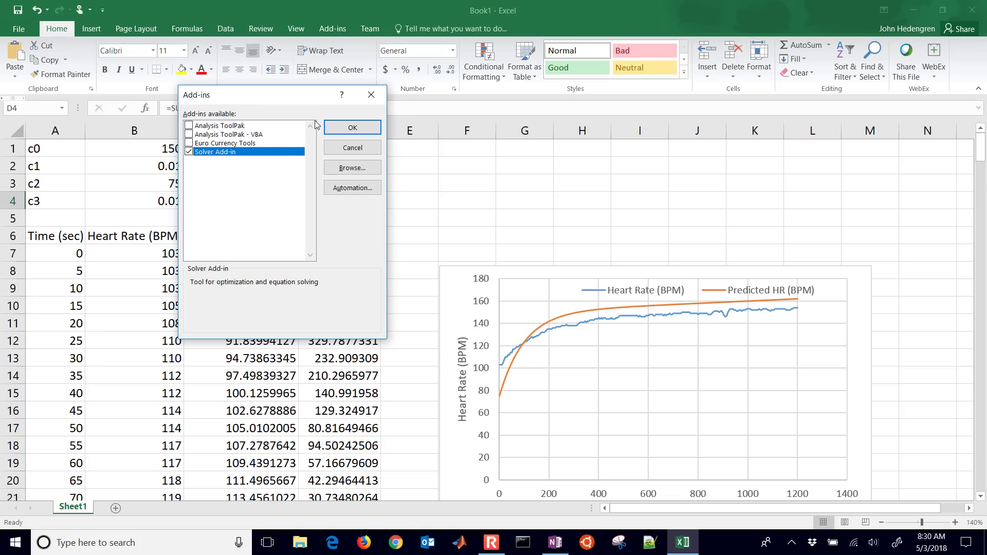
{"action": "left_click", "coordinate": [353, 128]}
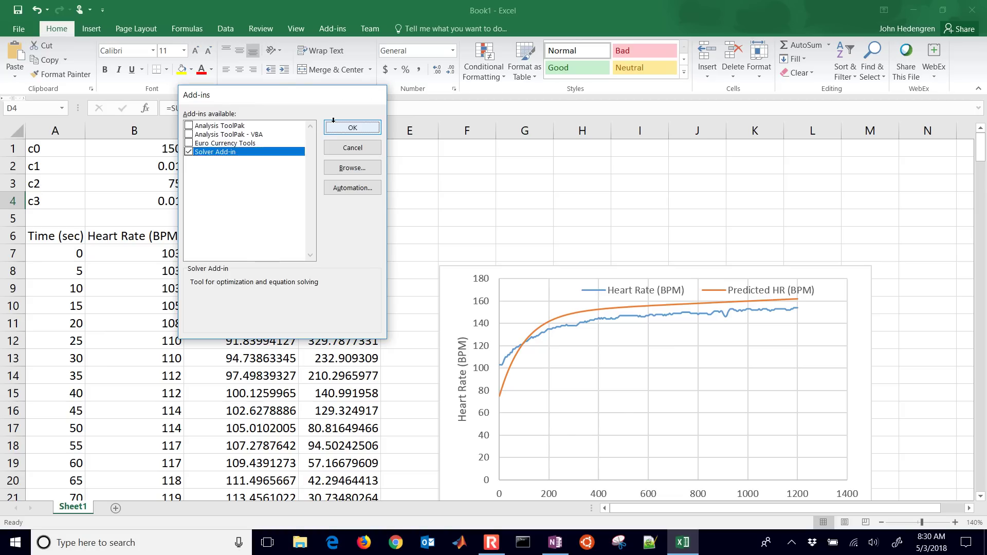
Set Solver to minimise $D$4 by changing $B$1:$B$4.
{"action": "left_click", "coordinate": [229, 34]}
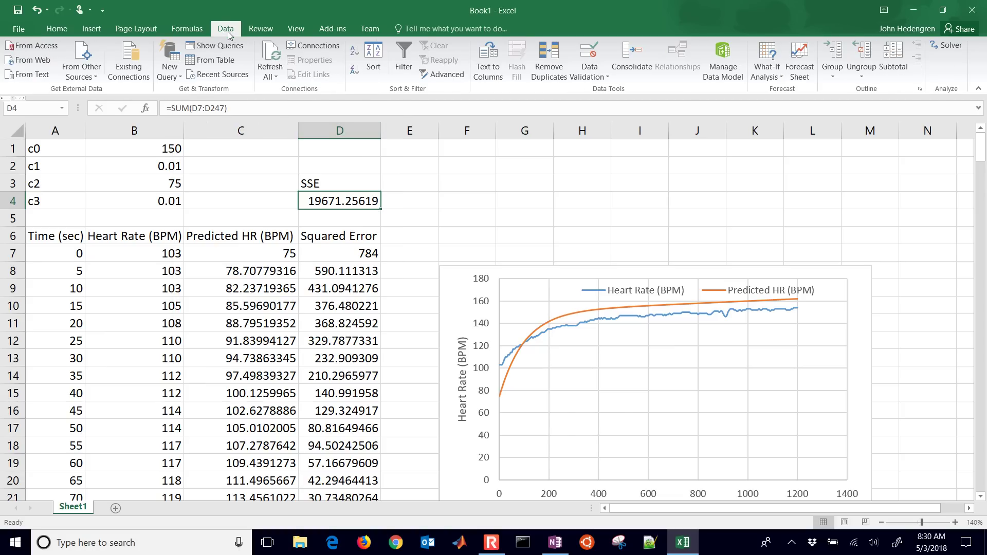
{"action": "left_click", "coordinate": [946, 47]}
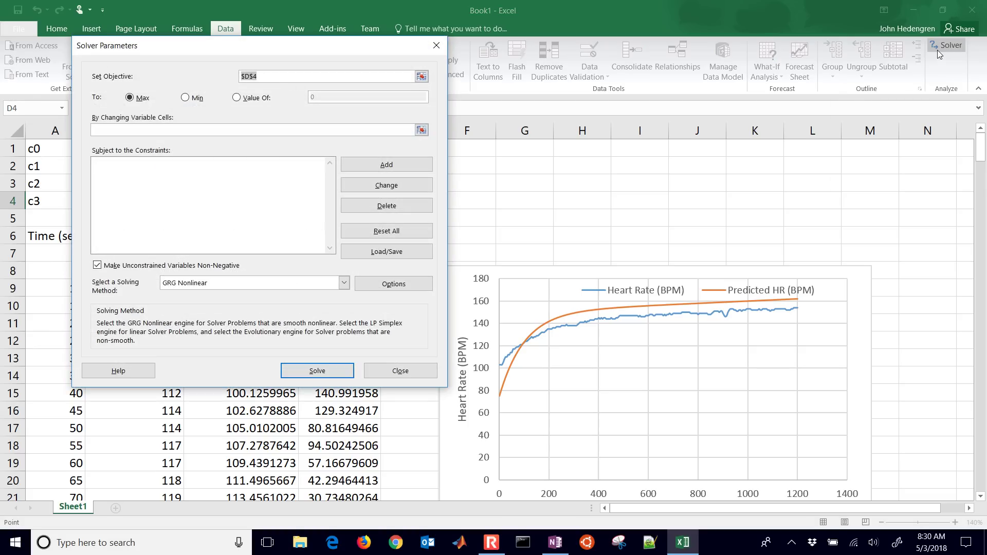
{"action": "left_click_drag", "start_coordinate": [262, 51], "coordinate": [582, 153]}
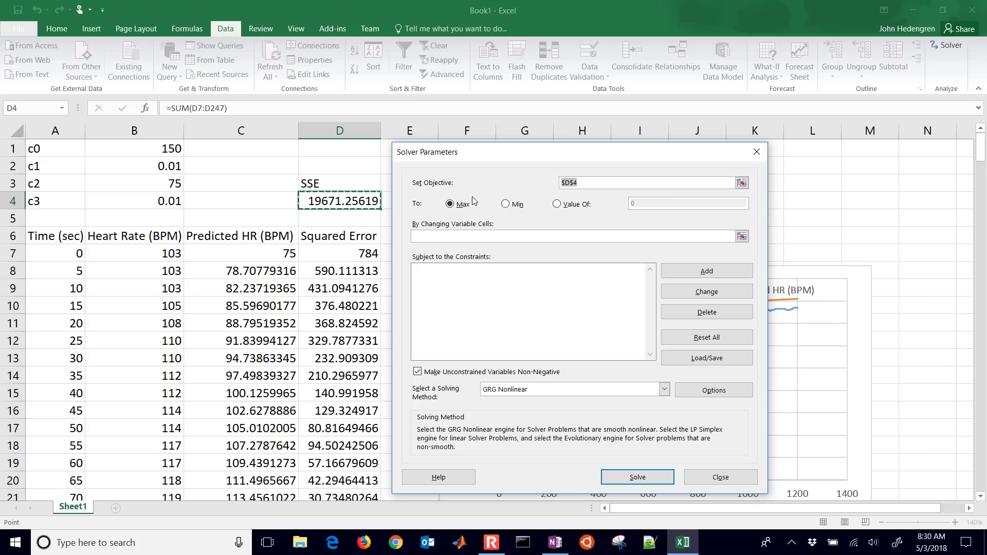
{"action": "left_click", "coordinate": [506, 206]}
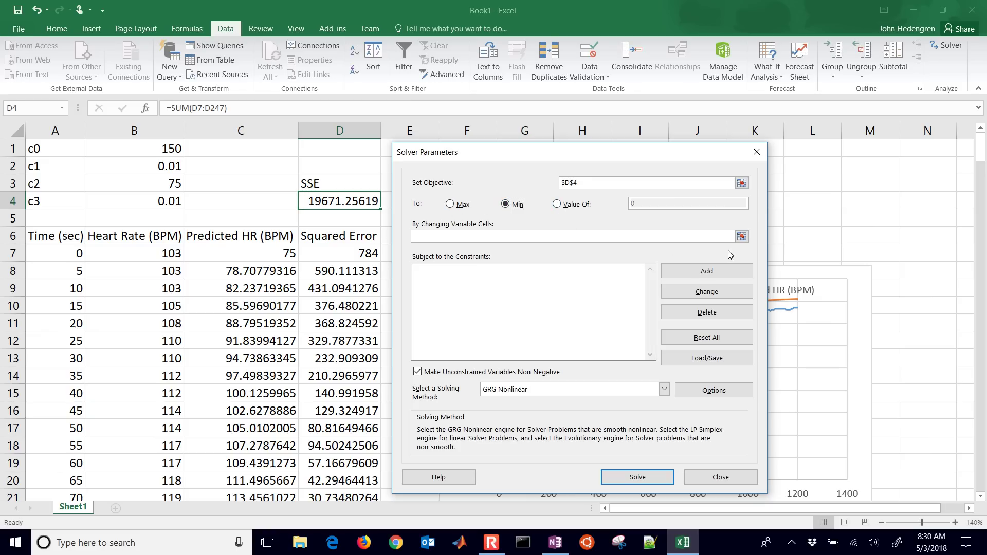
{"action": "left_click", "coordinate": [741, 237]}
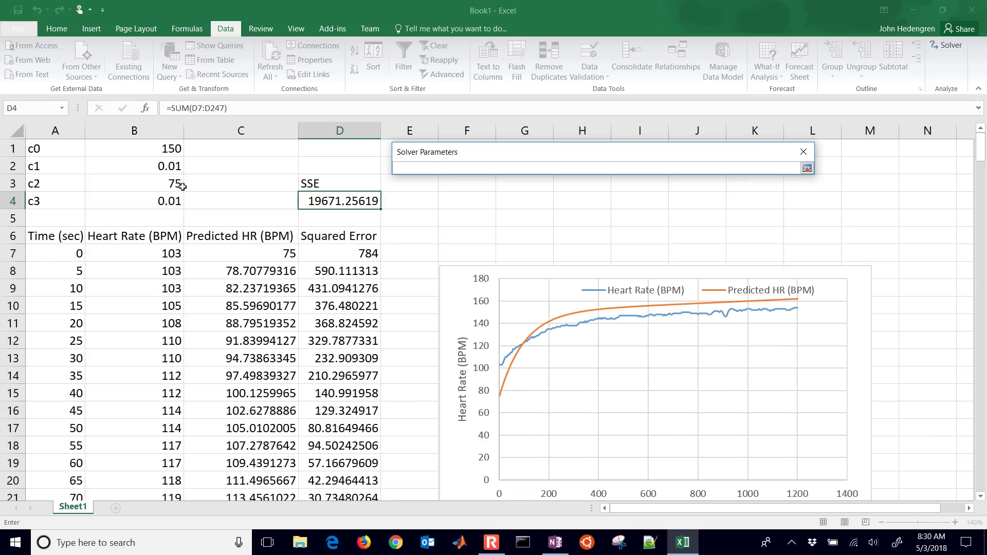
{"action": "left_click_drag", "start_coordinate": [165, 183], "coordinate": [165, 202]}
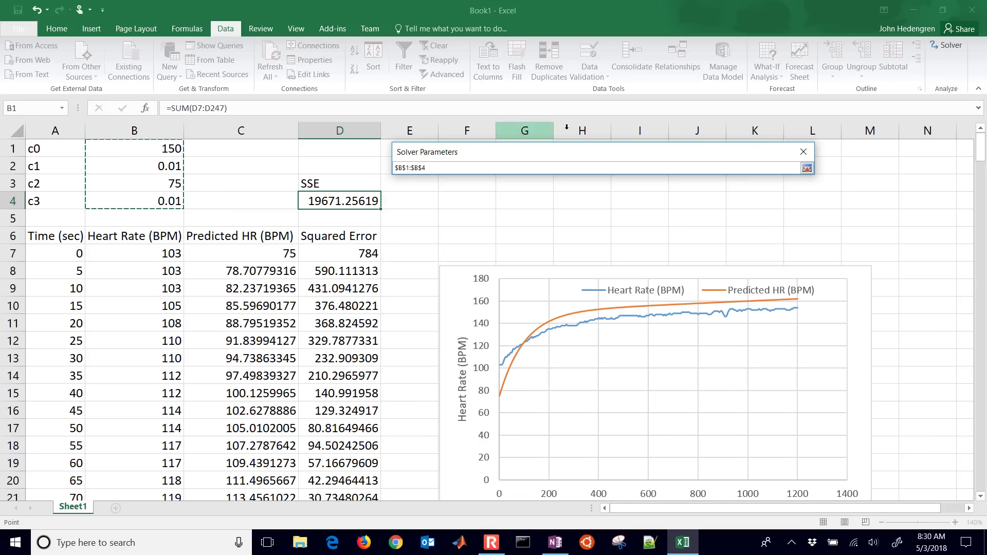
{"action": "left_click", "coordinate": [808, 170]}
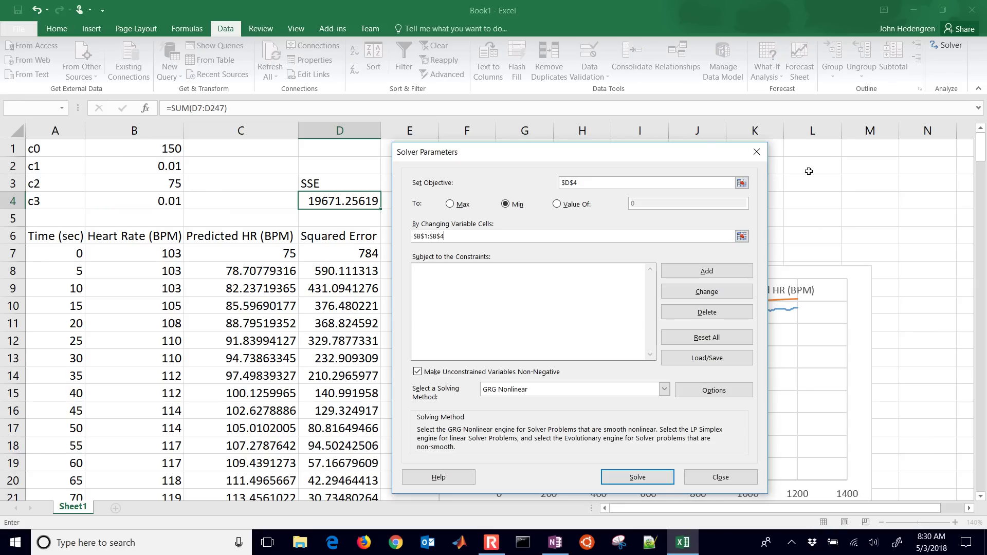
Allow negative parameters, keep GRG Nonlinear, and leave the Solver options unchanged.
{"action": "left_click", "coordinate": [417, 372]}
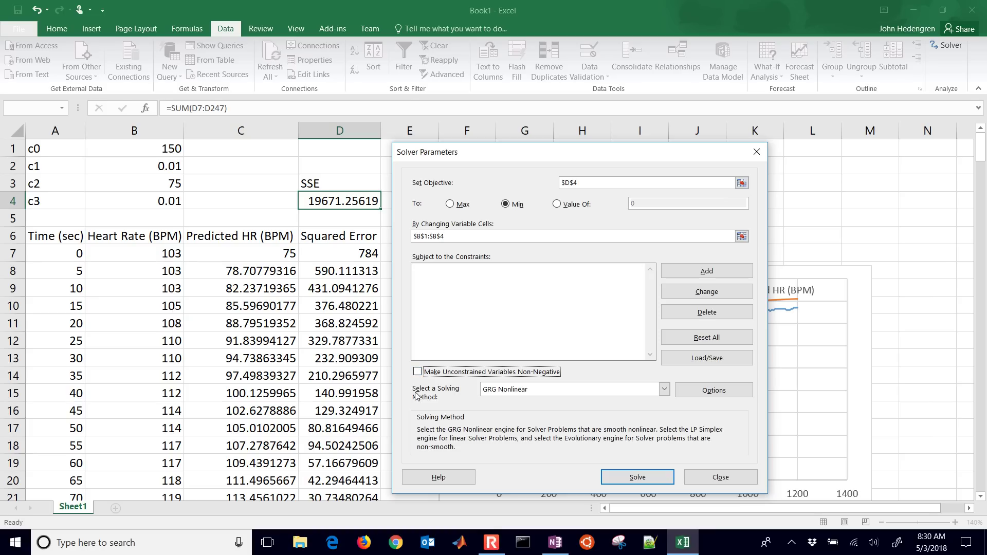
{"action": "left_click", "coordinate": [466, 301]}
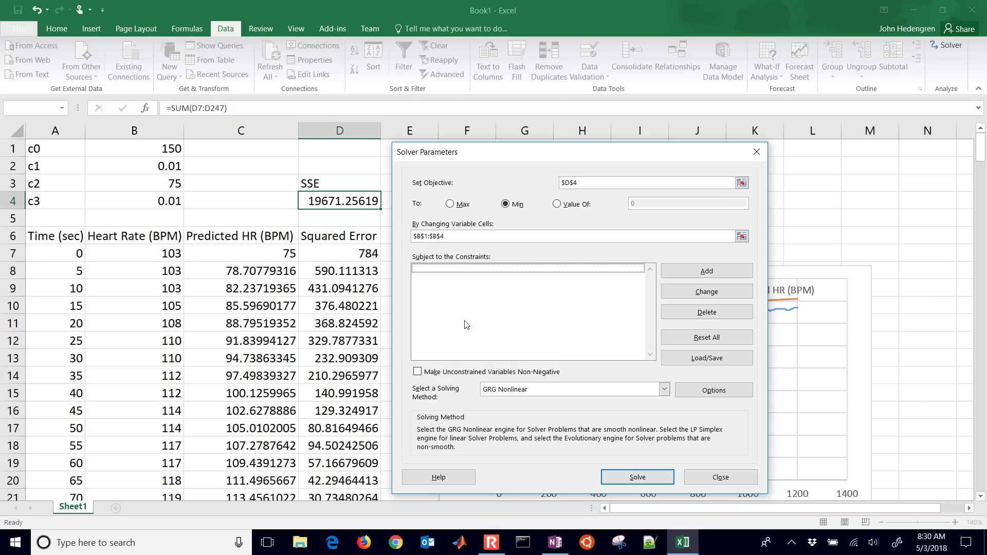
{"action": "left_click", "coordinate": [502, 393]}
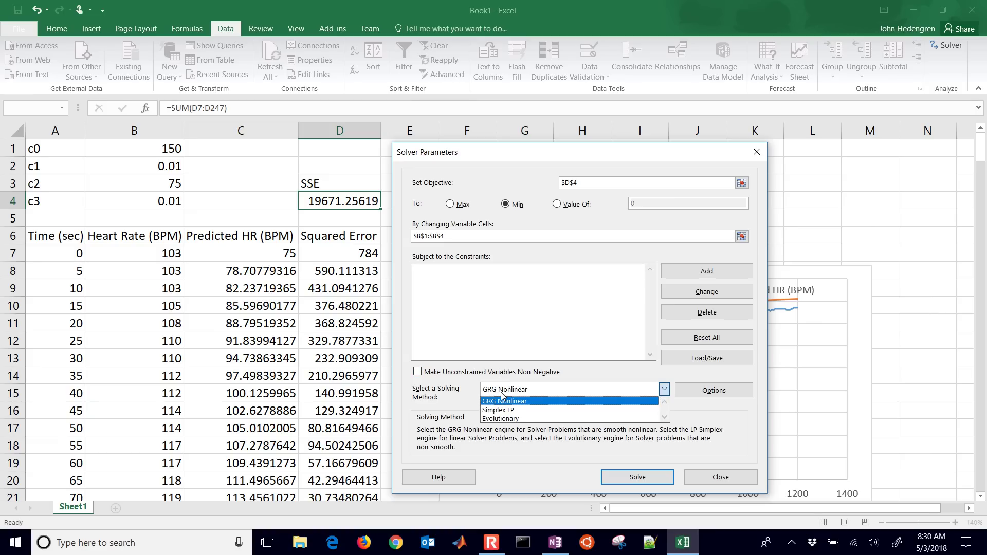
{"action": "left_click", "coordinate": [502, 396]}
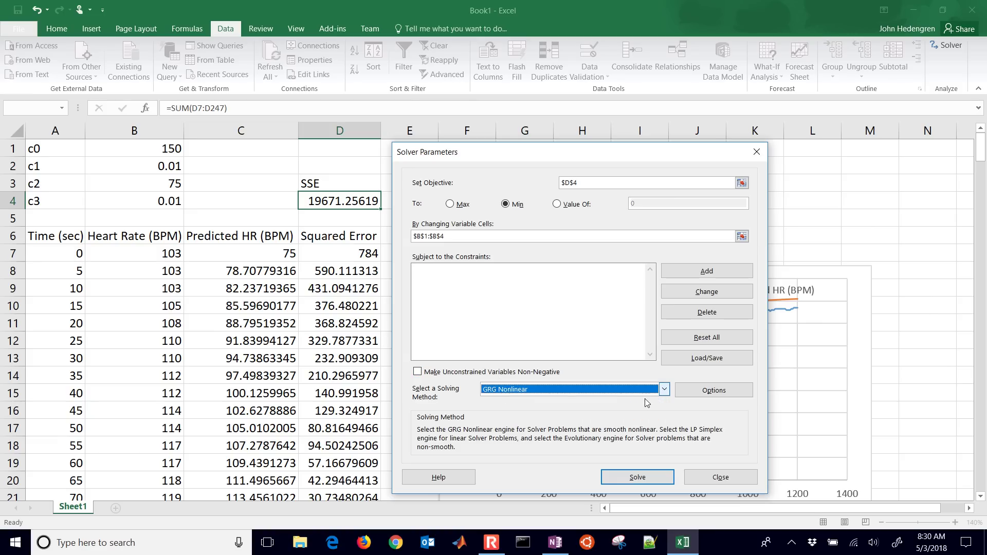
{"action": "left_click", "coordinate": [706, 392]}
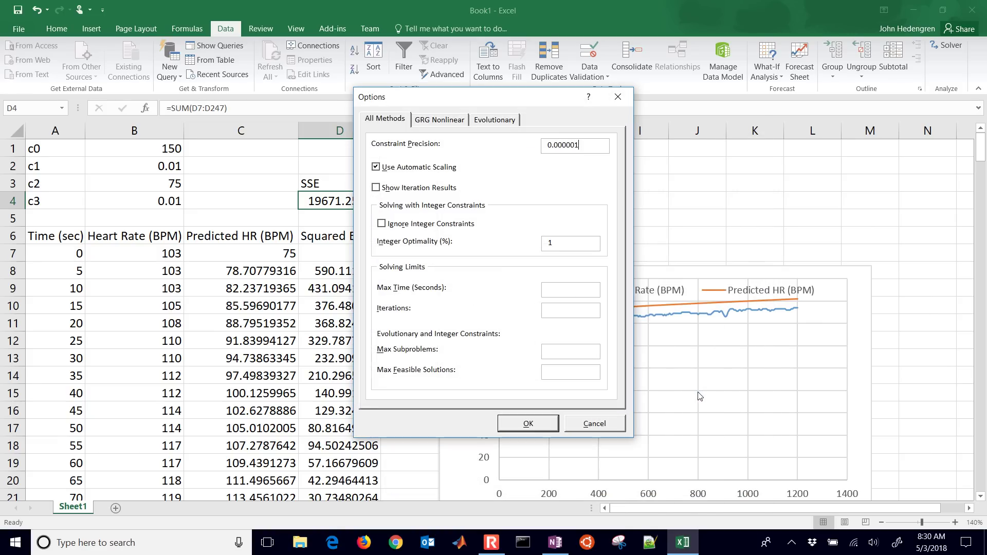
{"action": "left_click", "coordinate": [435, 121]}
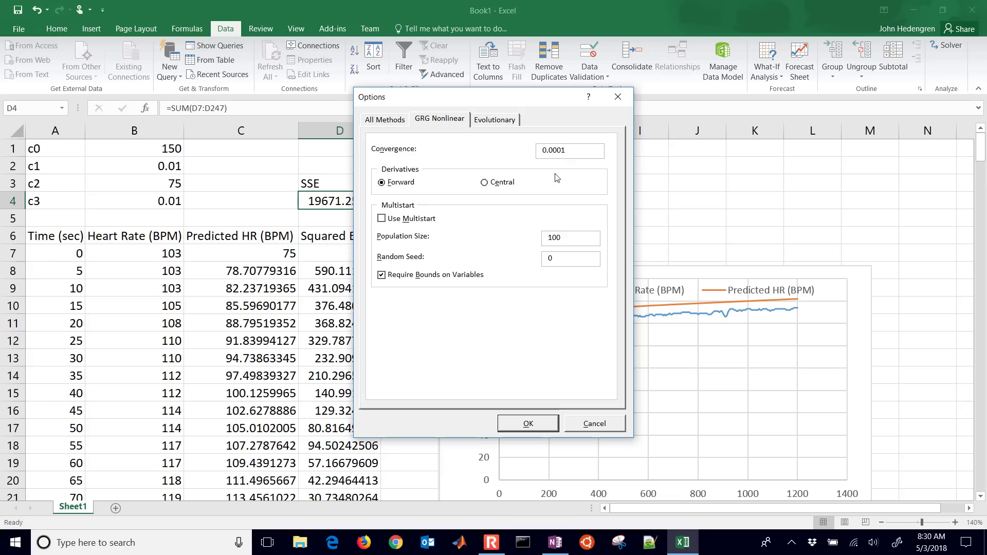
{"action": "left_click", "coordinate": [578, 419]}
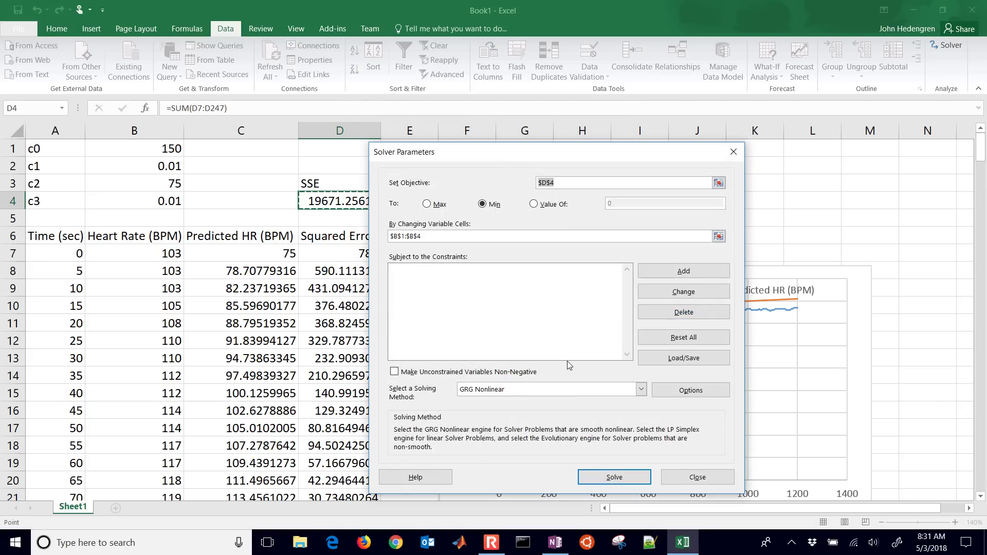
Run Solver and keep its solution without reports, cutting SSE to 216.6698999.
{"action": "left_click", "coordinate": [601, 478]}
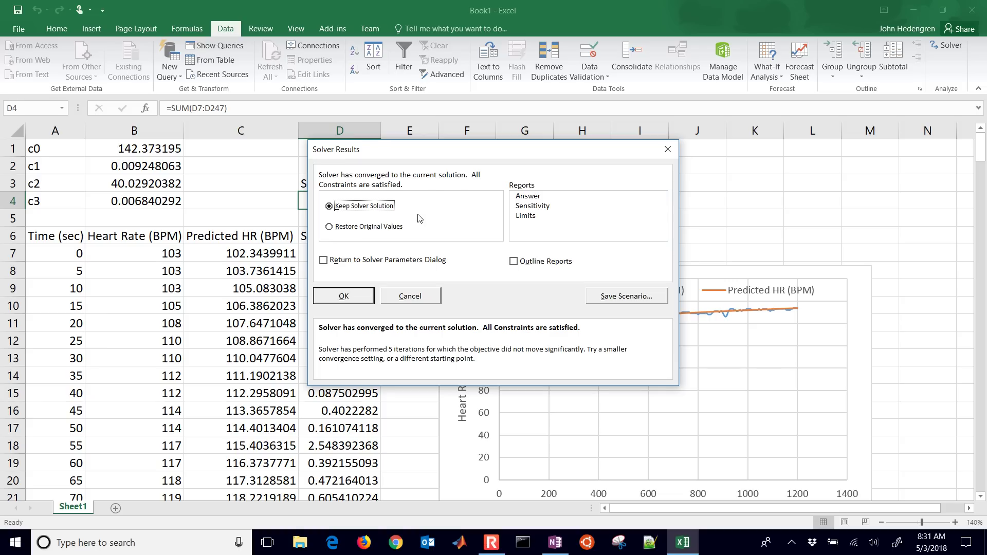
{"action": "left_click", "coordinate": [522, 197]}
{"action": "left_click", "coordinate": [525, 206]}
{"action": "left_click", "coordinate": [526, 216]}
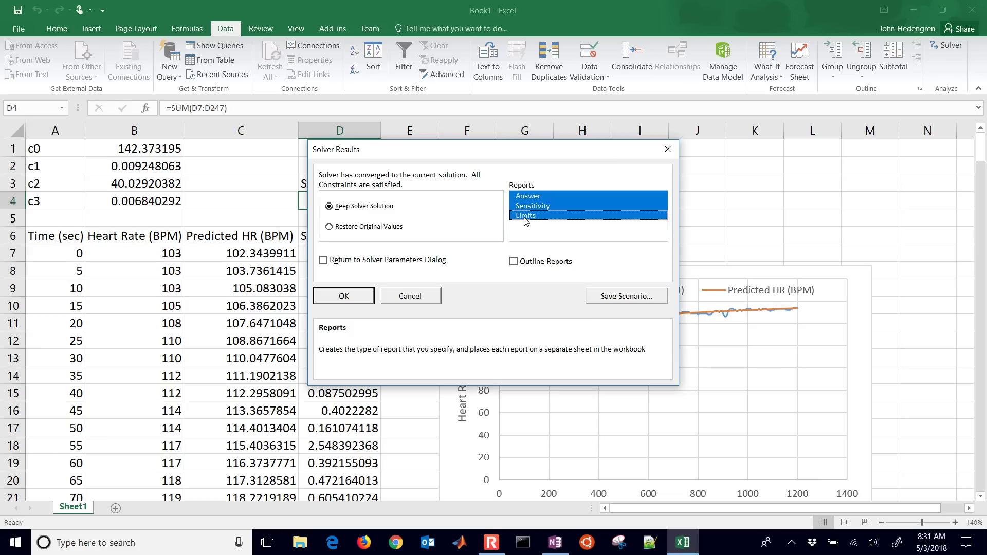
{"action": "left_click", "coordinate": [525, 206]}
{"action": "left_click", "coordinate": [525, 198]}
{"action": "left_click", "coordinate": [525, 215]}
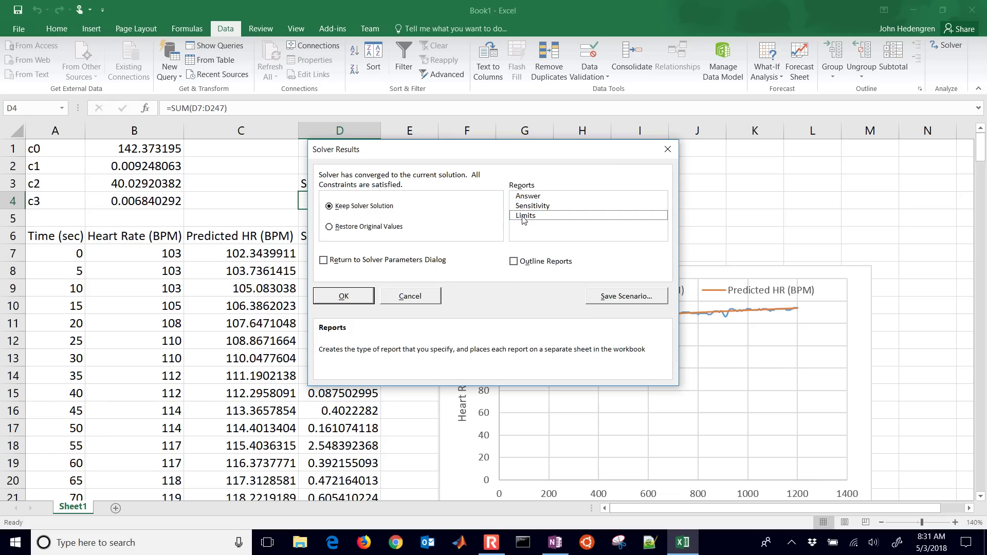
{"action": "left_click", "coordinate": [358, 300]}
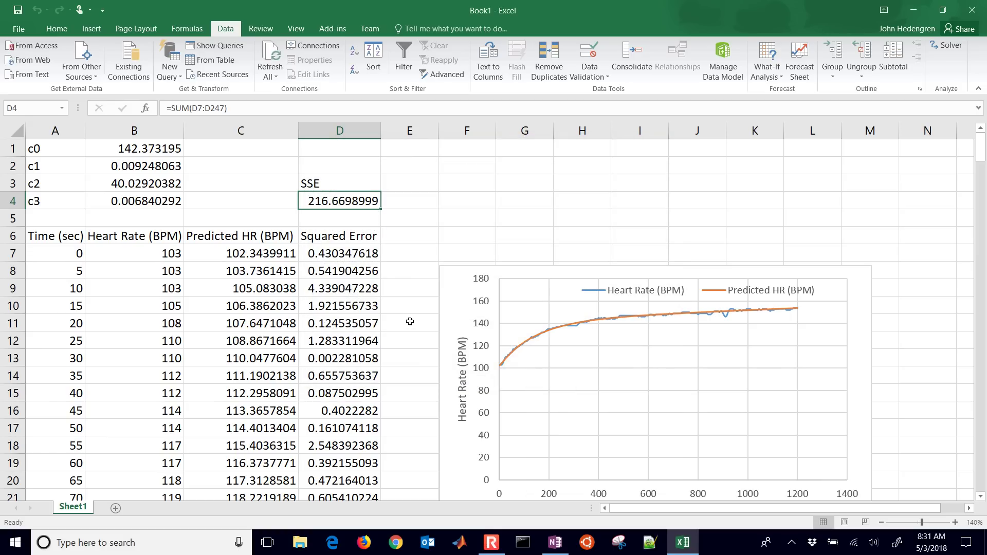
Set the heart-rate axis minimum bound to 100.
{"action": "double_click", "coordinate": [486, 372]}
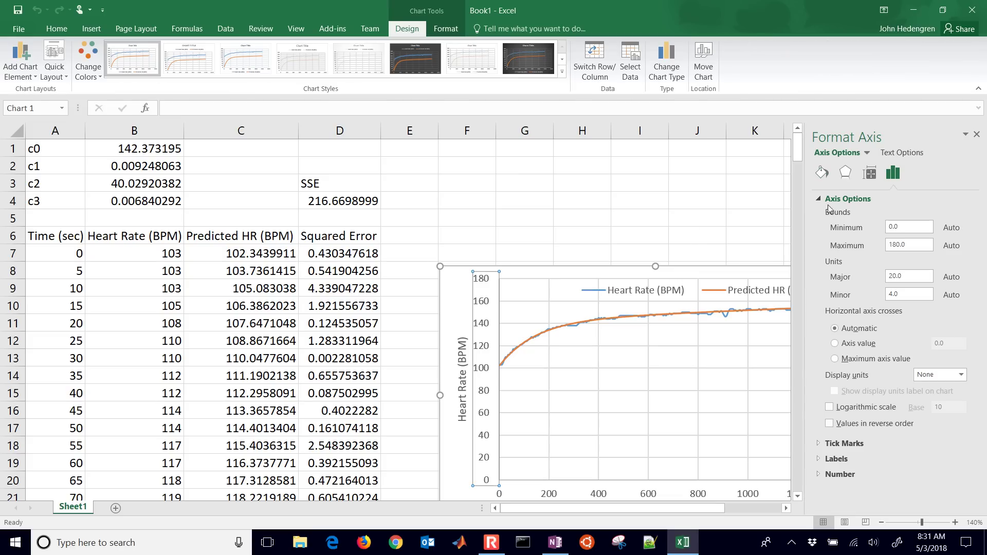
{"action": "double_click", "coordinate": [901, 226]}
{"action": "type", "text": "1"}
{"action": "key", "text": "Return"}
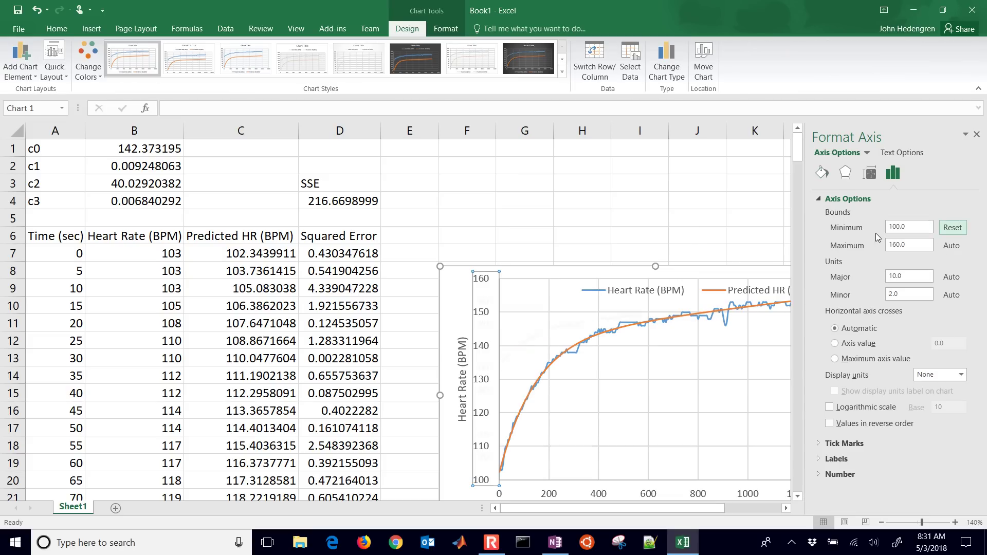
{"action": "left_click", "coordinate": [977, 134]}
Move the chart up and to the right beside the data table.
{"action": "left_click_drag", "start_coordinate": [853, 292], "coordinate": [842, 202]}
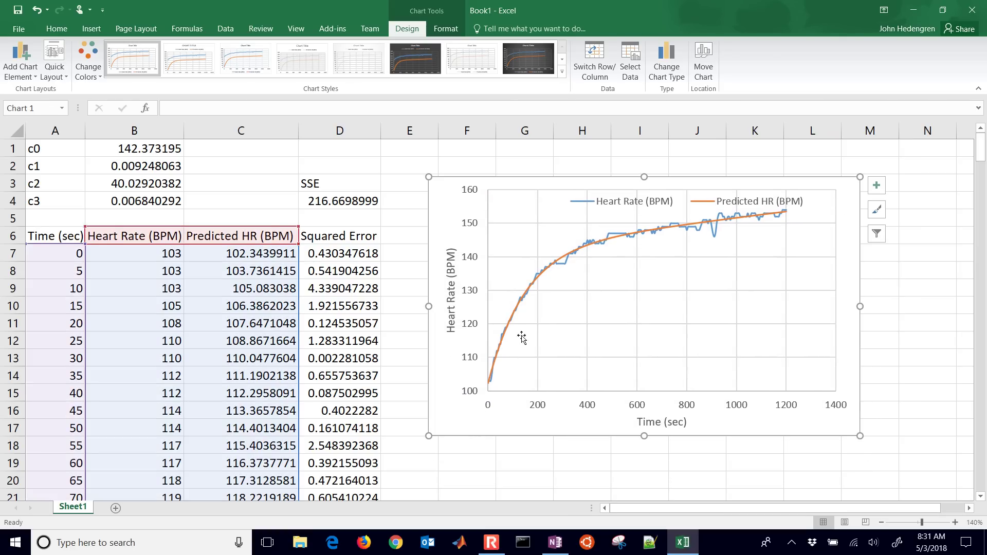
{"action": "mouse_move", "coordinate": [690, 238]}
{"action": "left_click_drag", "start_coordinate": [730, 183], "coordinate": [774, 187]}
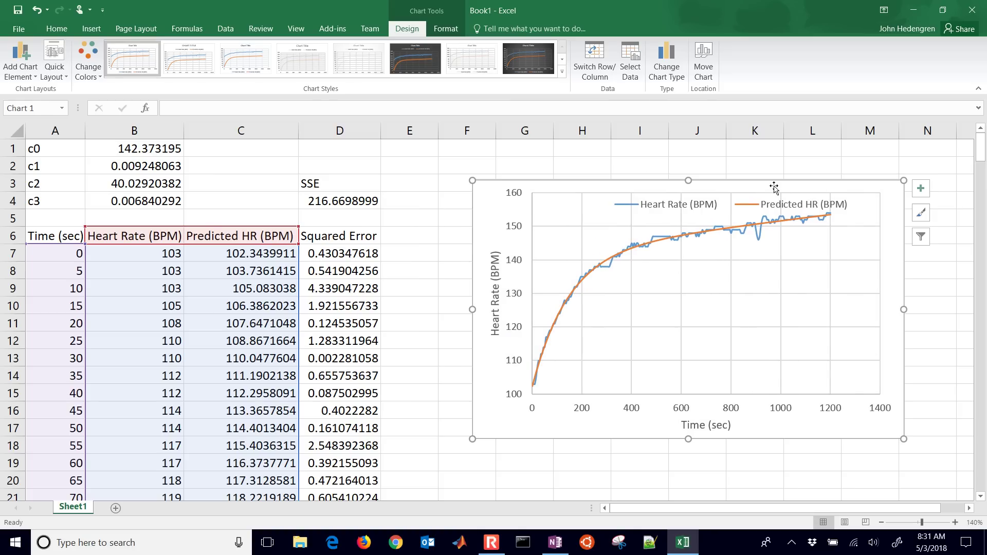
Label cell D1 'R^2'.
{"action": "left_click", "coordinate": [340, 150]}
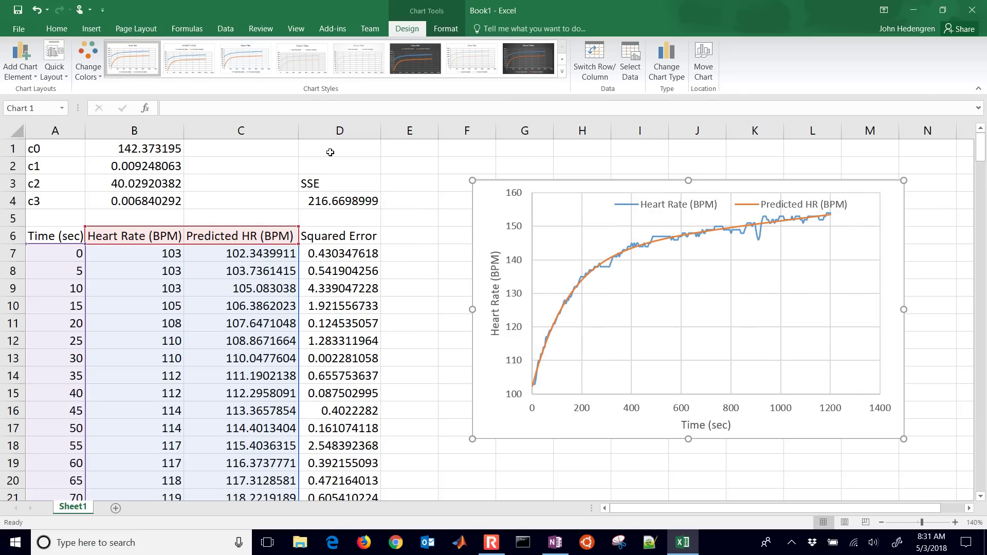
{"action": "type", "text": "T"}
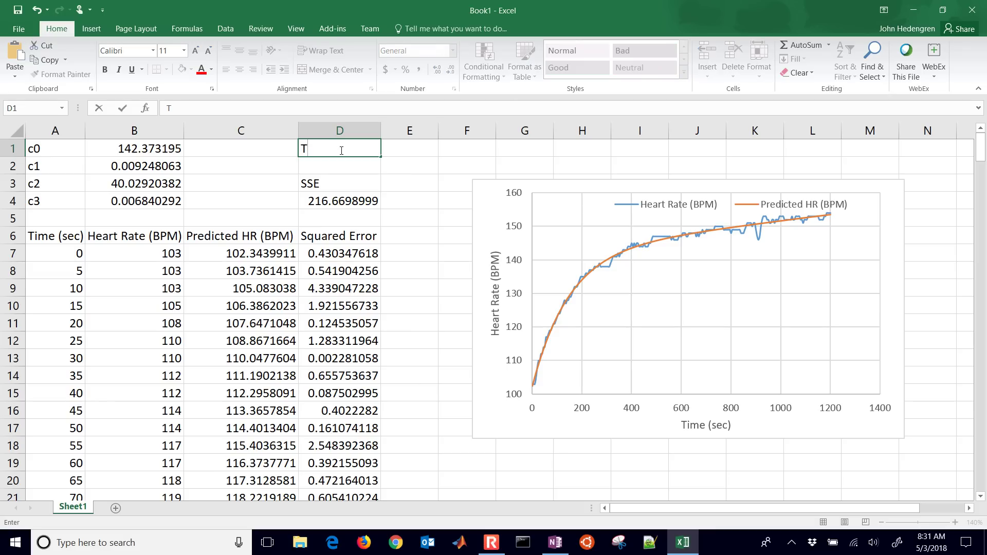
{"action": "key", "text": "BackSpace"}
{"action": "type", "text": "R^2"}
{"action": "key", "text": "Return"}
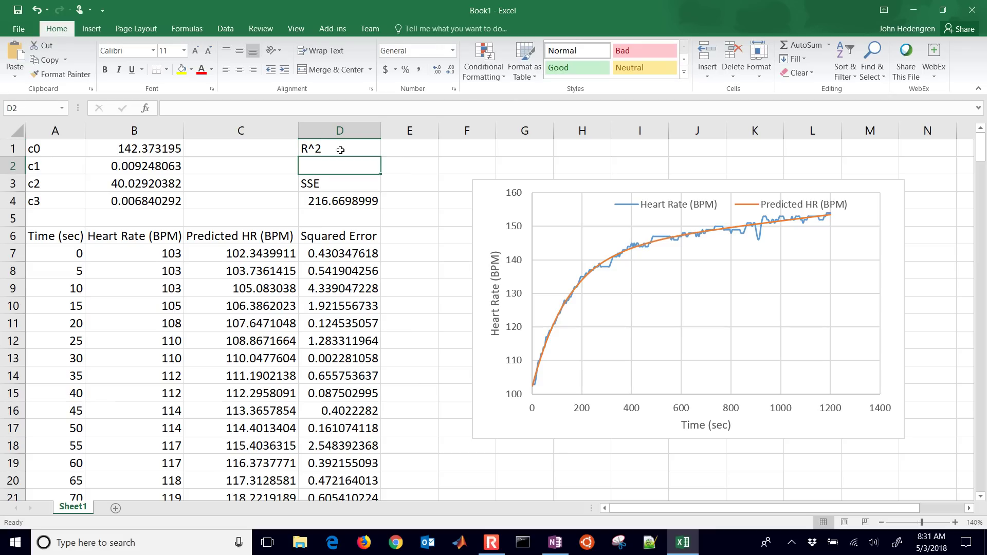
Enter =RSQ(C7:C247,B7:B247) in D2, giving 0.993037585.
{"action": "type", "text": "=r"}
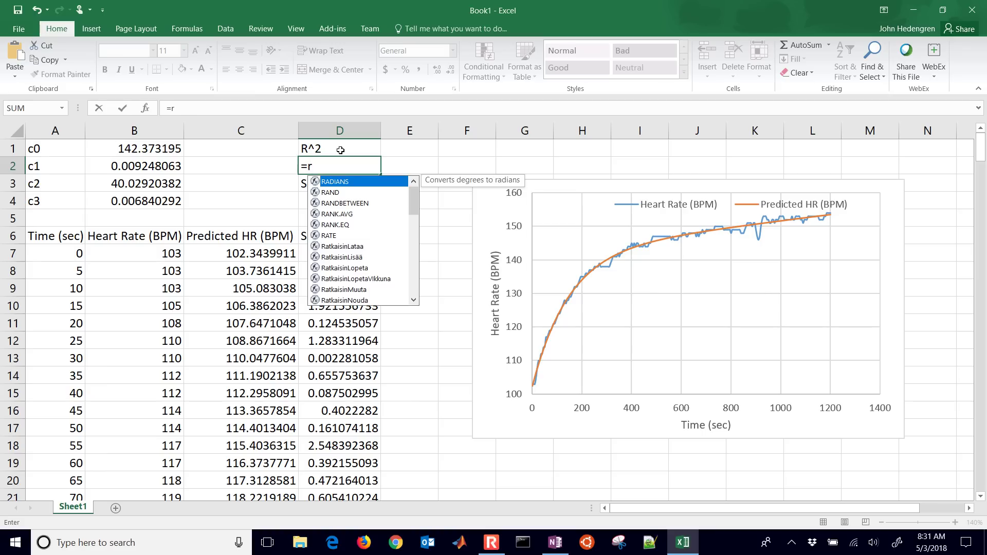
{"action": "type", "text": "sq("}
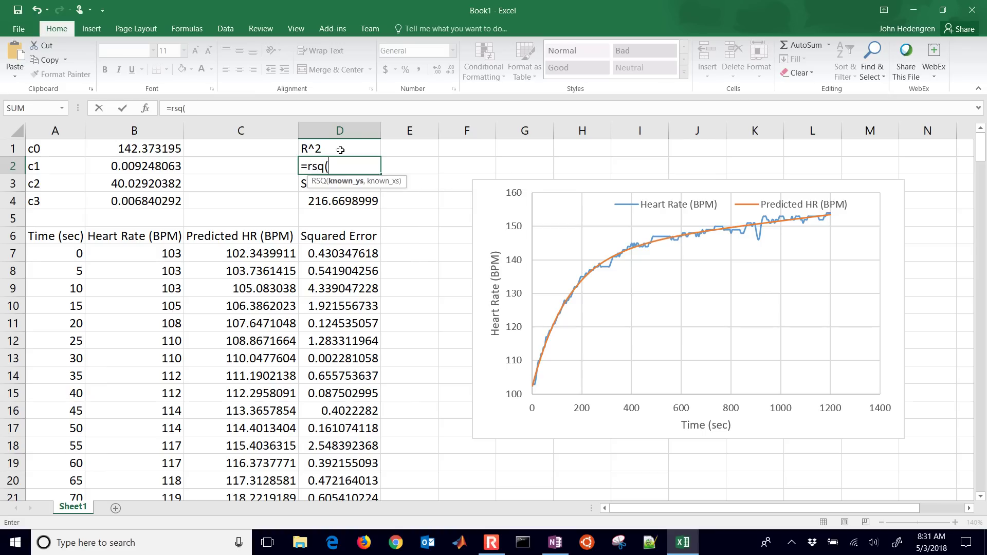
{"action": "left_click", "coordinate": [250, 254]}
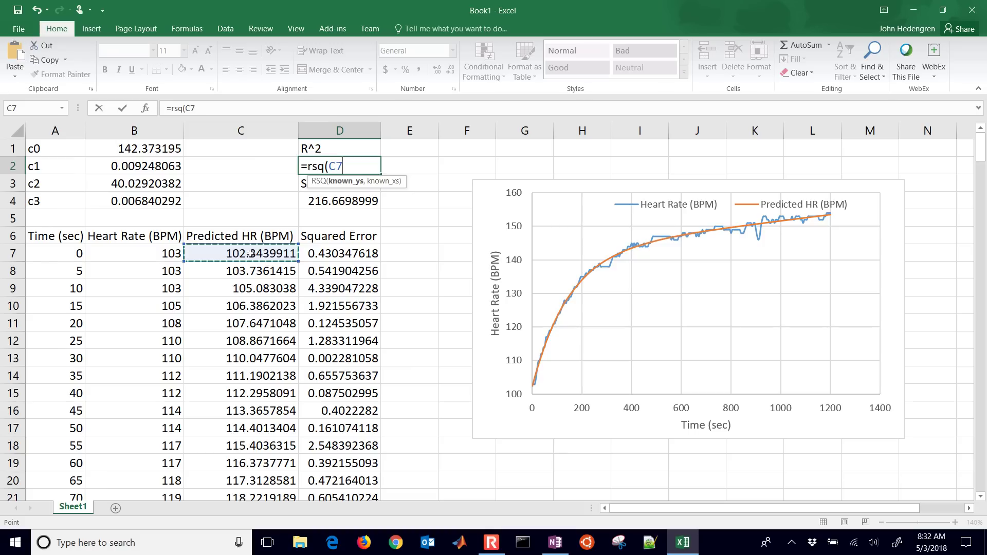
{"action": "key", "text": "ctrl+shift+Down"}
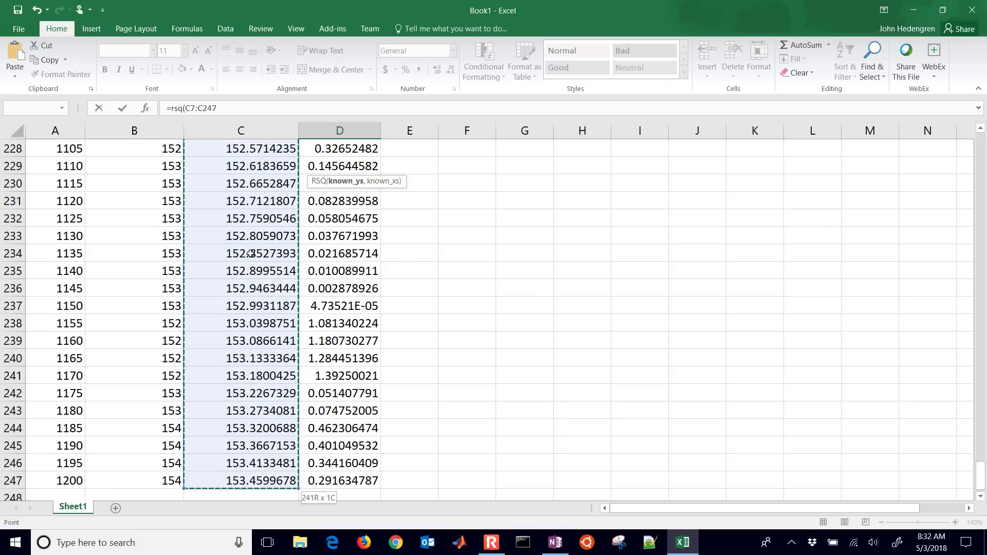
{"action": "type", "text": ","}
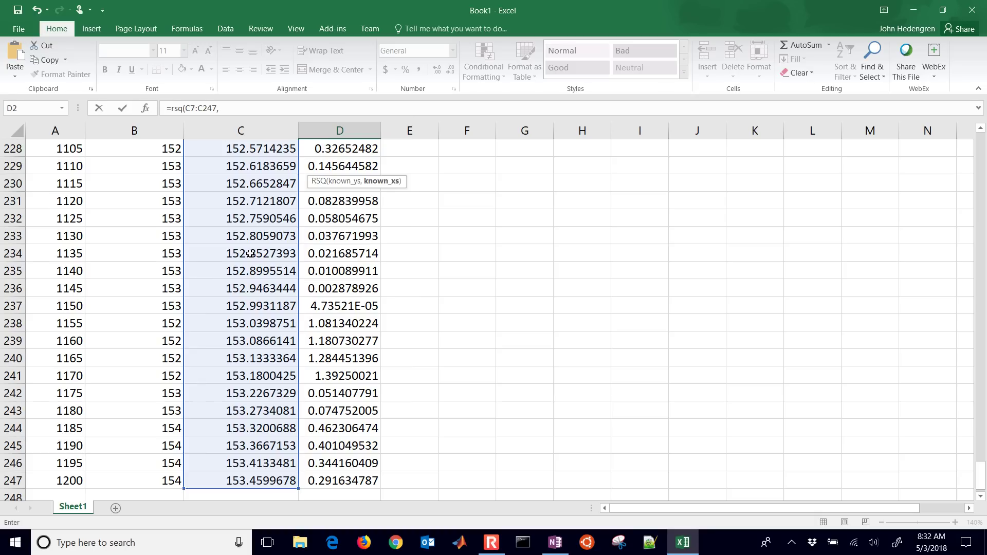
{"action": "left_click", "coordinate": [156, 479]}
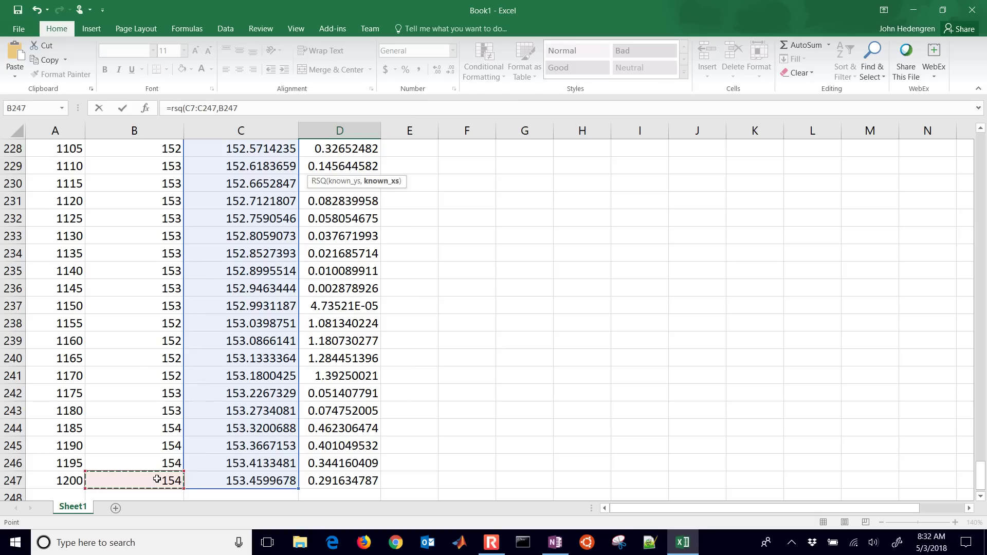
{"action": "key", "text": "ctrl+shift+Up"}
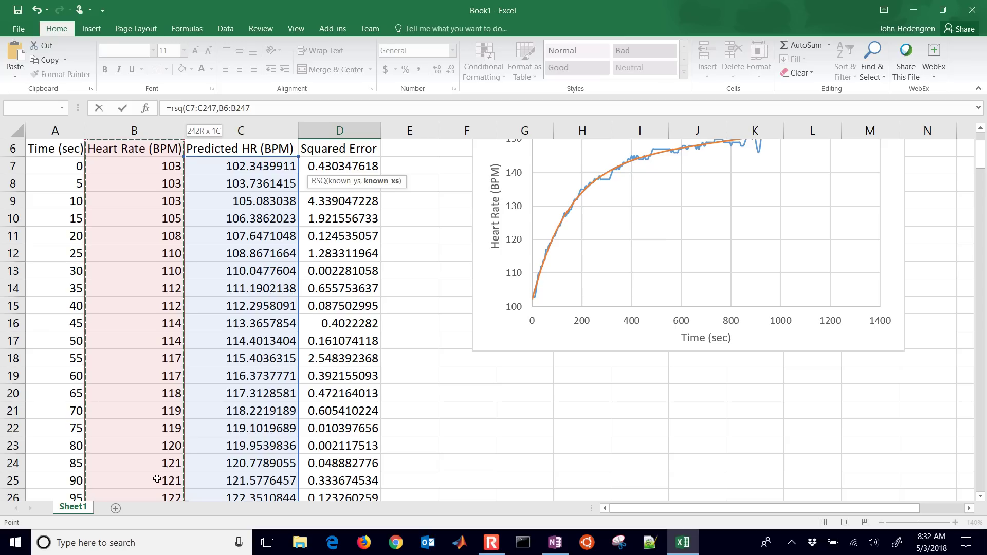
{"action": "key", "text": "shift+Down"}
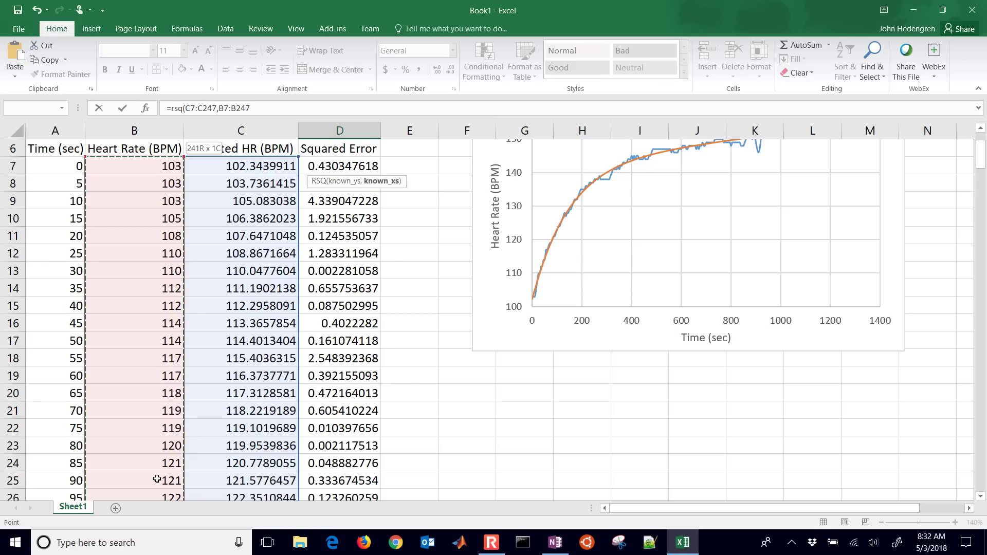
{"action": "type", "text": ")"}
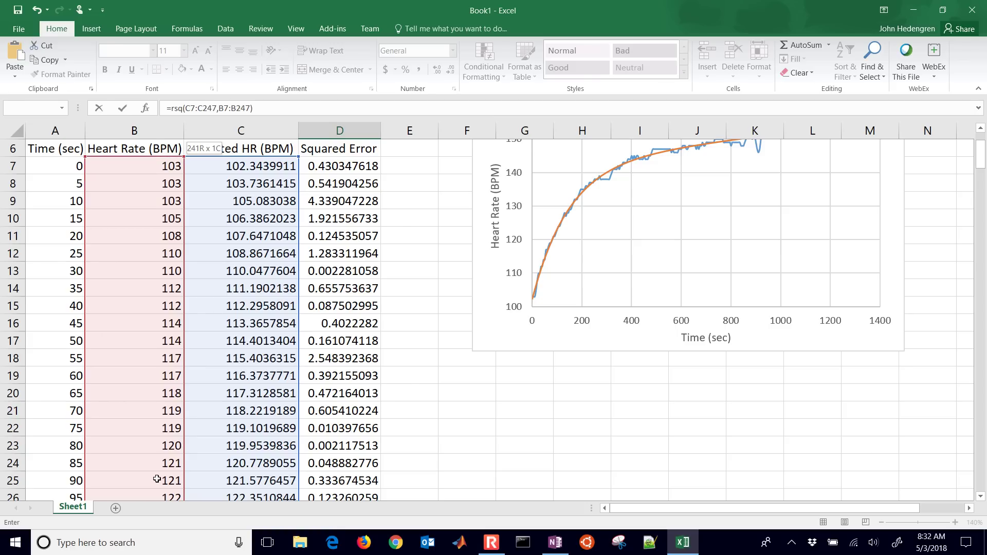
{"action": "key", "text": "Return"}
{"action": "scroll", "coordinate": [252, 485], "scroll_direction": "up", "scroll_amount": 1}
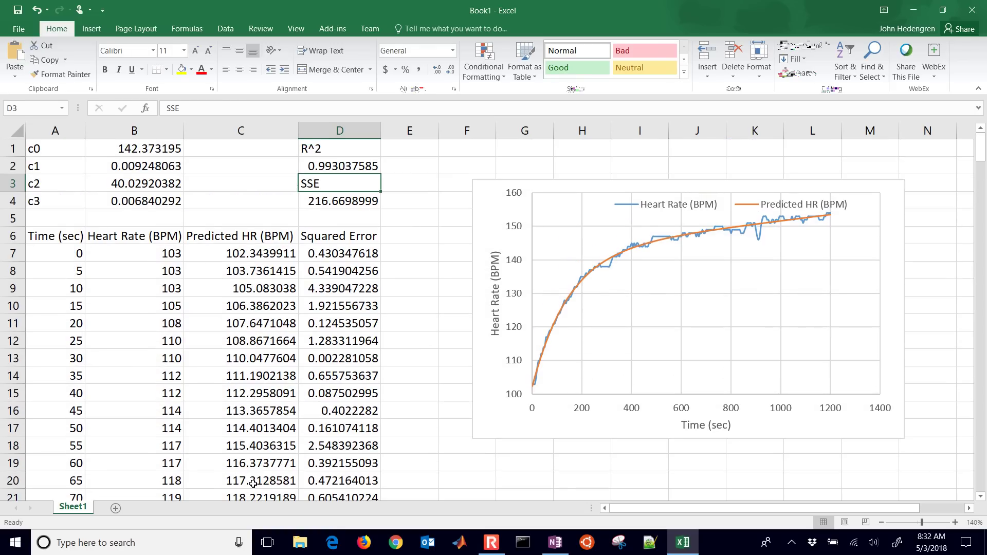
{"action": "left_click", "coordinate": [330, 165]}
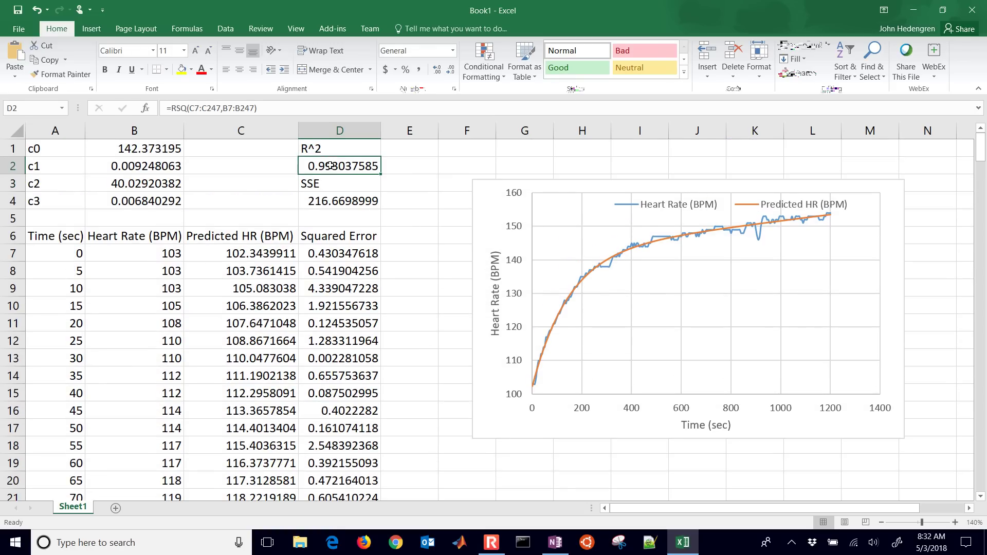
{"action": "left_click", "coordinate": [371, 190]}
{"action": "left_click", "coordinate": [364, 202]}
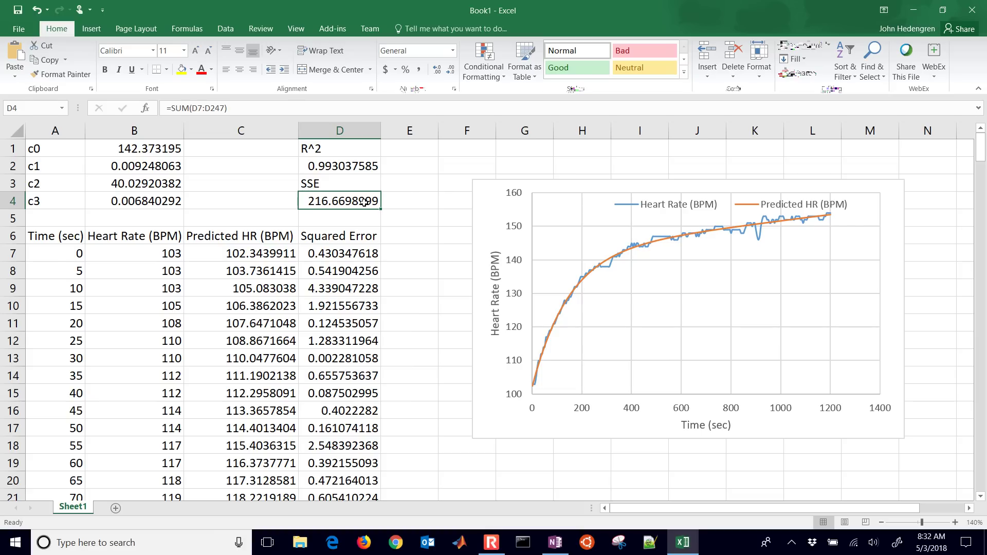
{"action": "left_click_drag", "start_coordinate": [355, 252], "coordinate": [343, 377]}
{"action": "left_click", "coordinate": [347, 200]}
{"action": "left_click", "coordinate": [336, 166]}
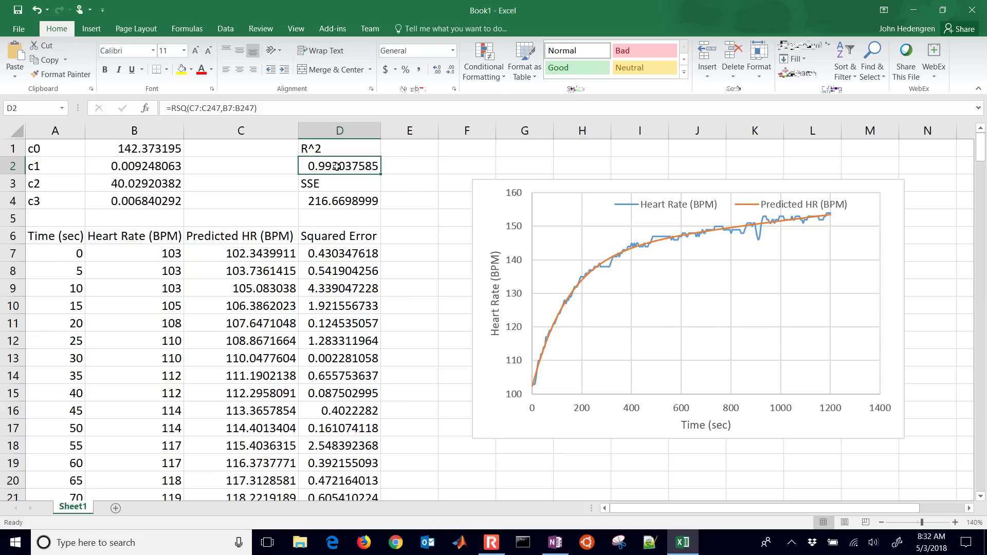
{"action": "left_click", "coordinate": [259, 253]}
{"action": "double_click", "coordinate": [260, 253]}
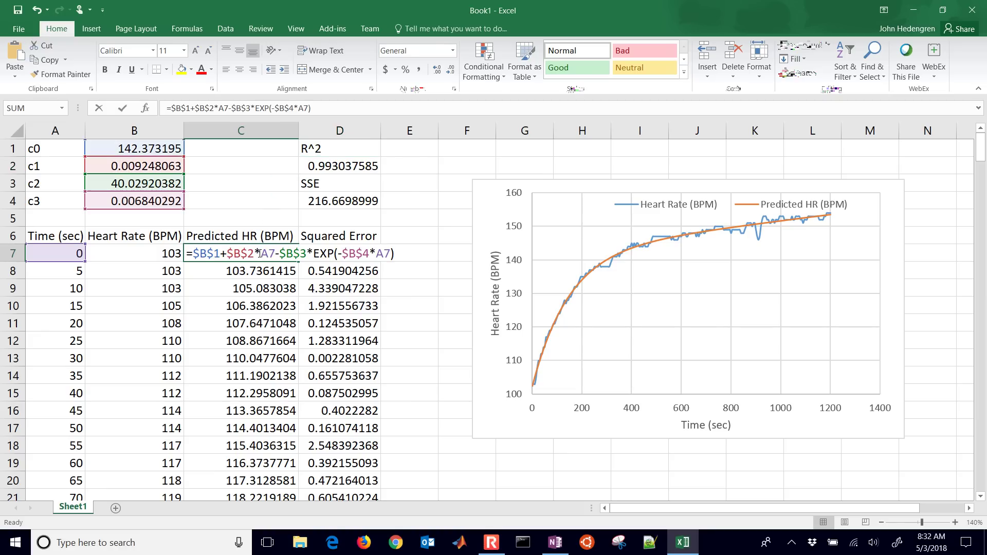
{"action": "key", "text": "Return"}
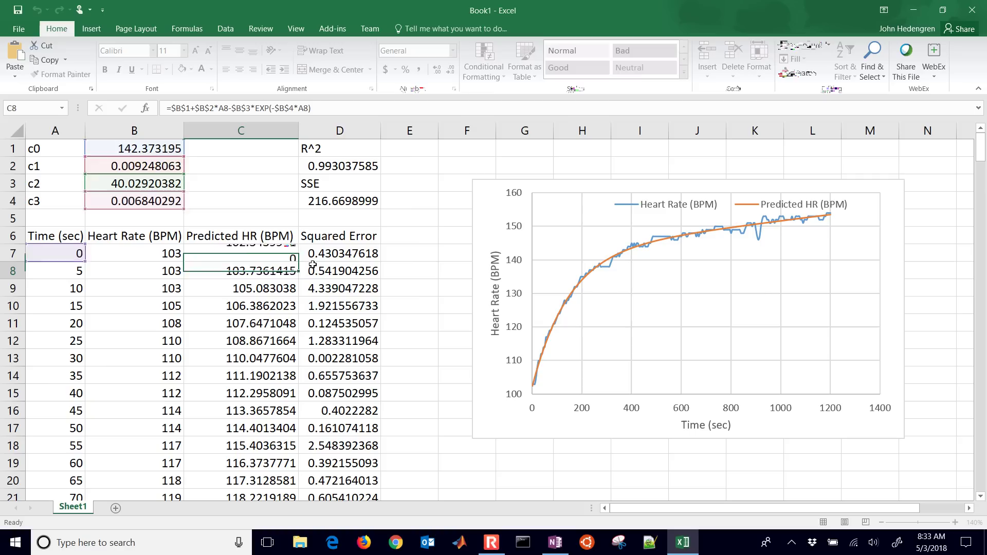
{"action": "left_click", "coordinate": [333, 253]}
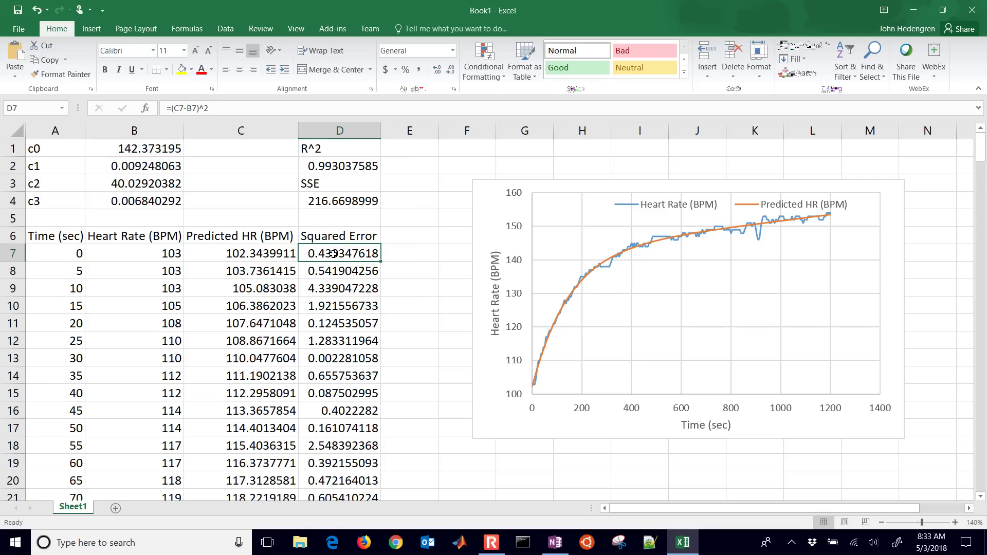
{"action": "left_click", "coordinate": [347, 202]}
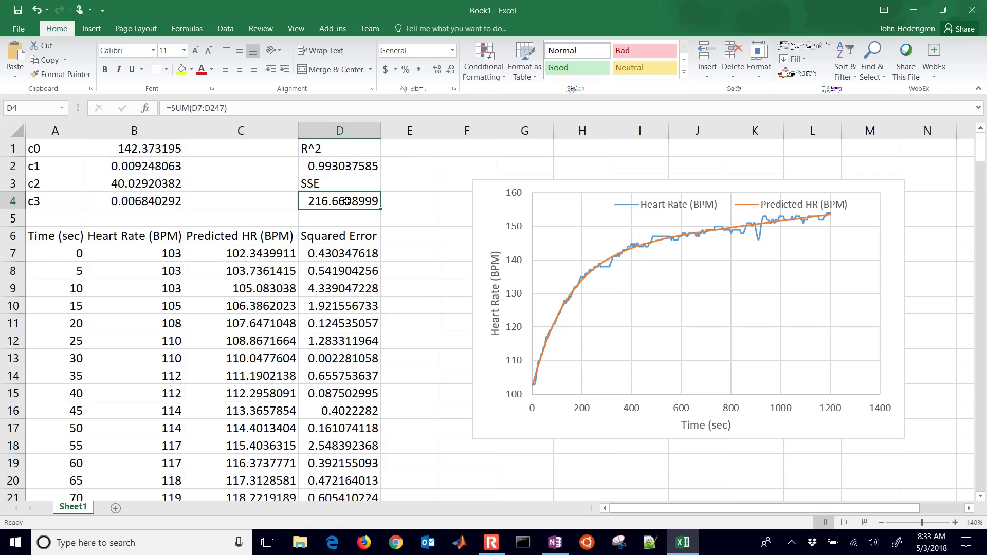
{"action": "left_click", "coordinate": [225, 29]}
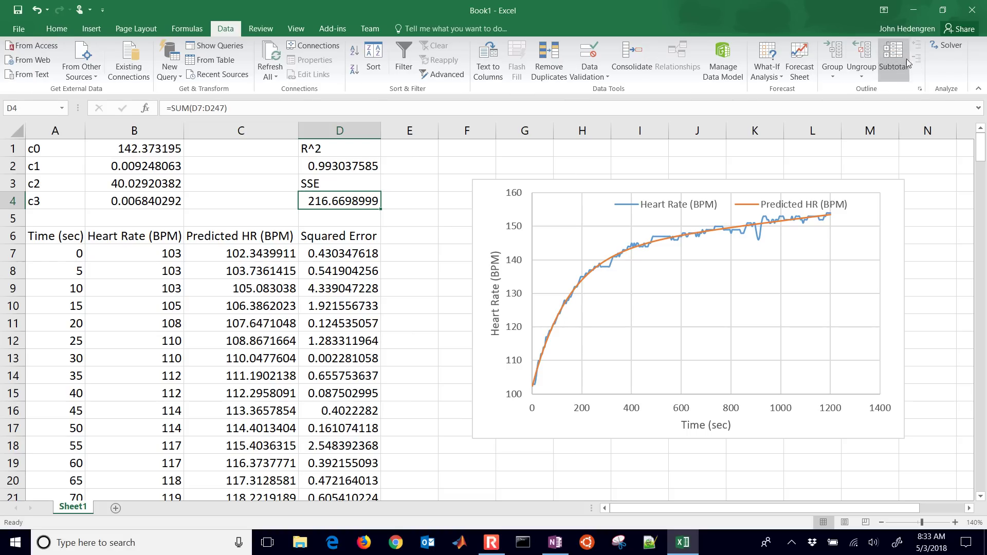
{"action": "left_click", "coordinate": [947, 46]}
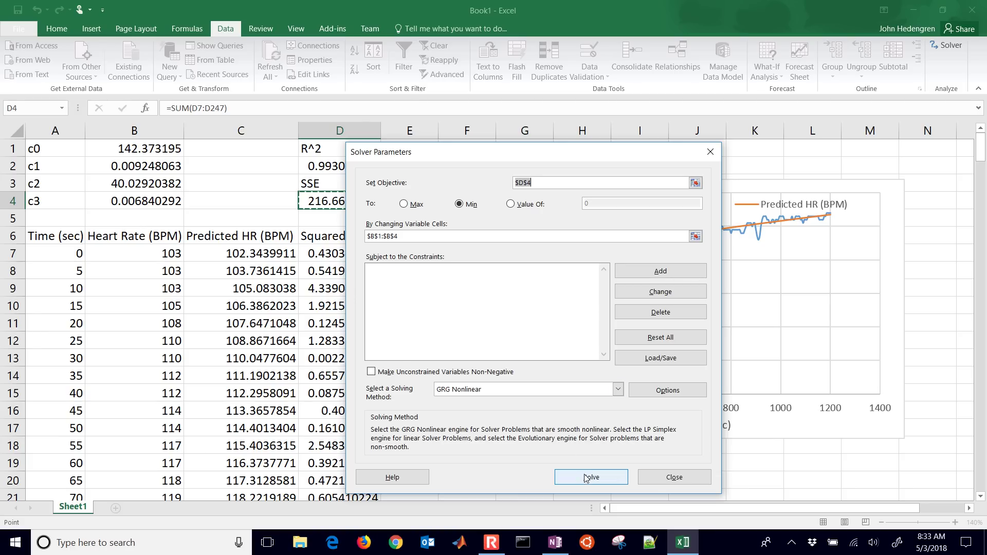
{"action": "left_click", "coordinate": [646, 481]}
{"action": "left_click", "coordinate": [436, 362]}
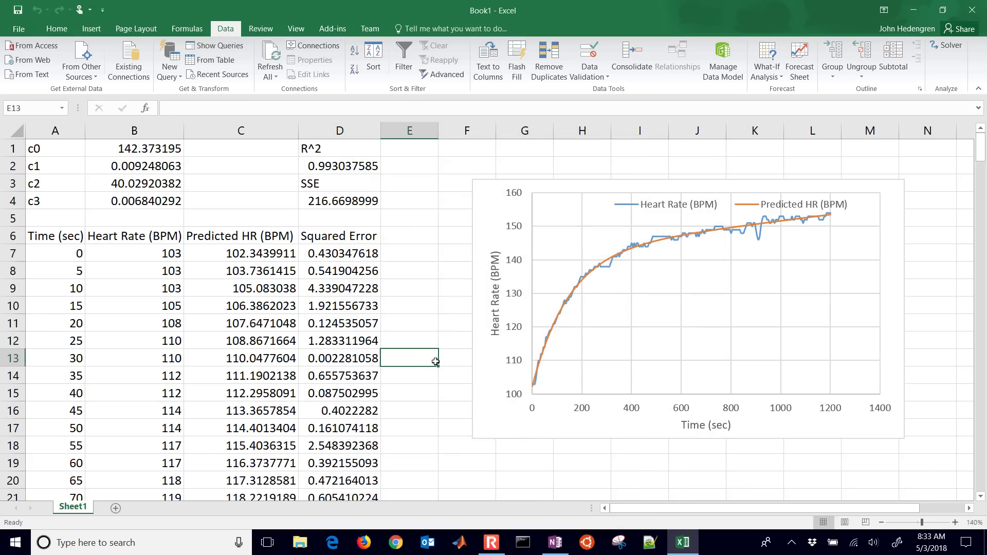
Change the D7 squared-error formula to the absolute error =ABS(C7-B7).
{"action": "double_click", "coordinate": [350, 255]}
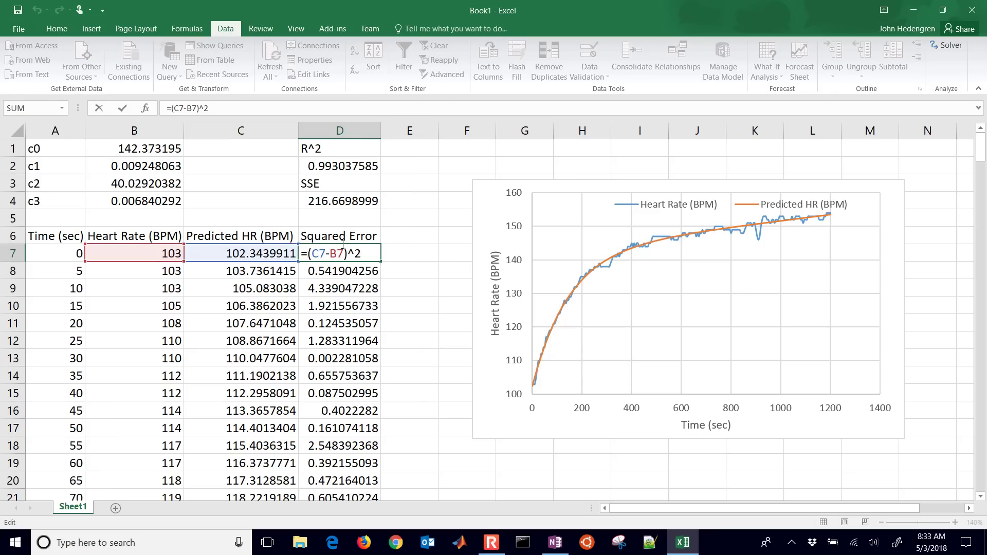
{"action": "type", "text": "abs"}
{"action": "key", "text": "Right"}
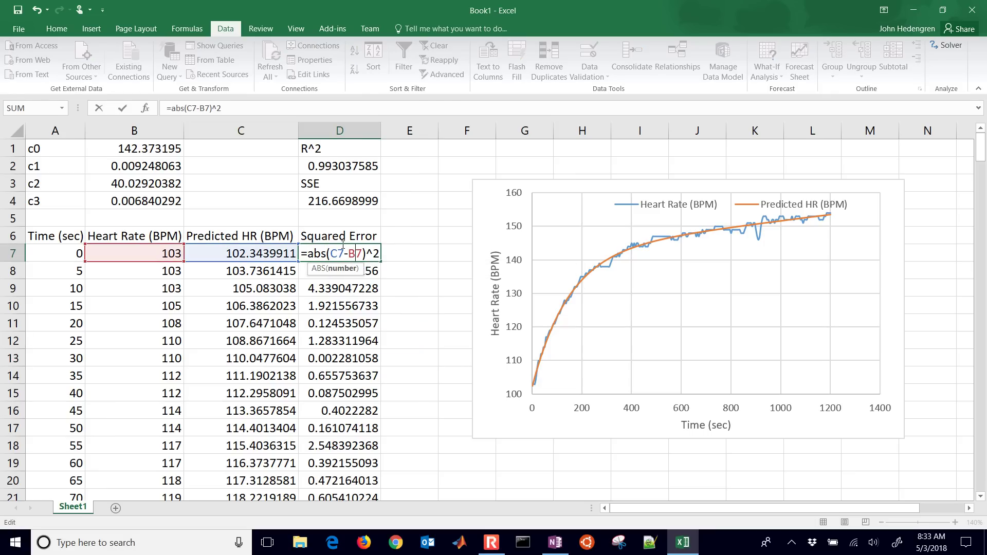
{"action": "key", "text": "Right"}
{"action": "key", "text": "shift+Right"}
{"action": "key", "text": "shift+Right"}
{"action": "key", "text": "Delete"}
{"action": "key", "text": "Return"}
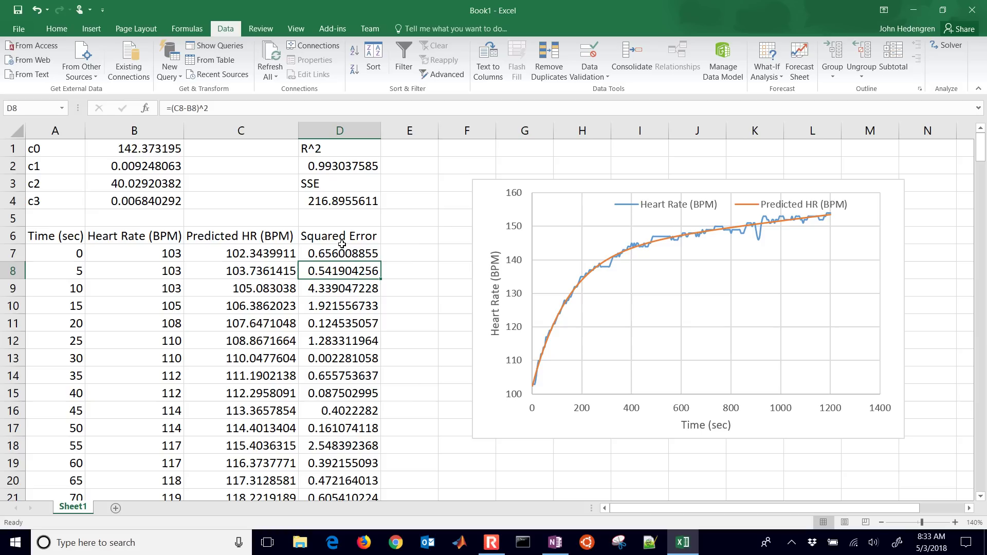
Head column D 'Abs Value' and fill the ABS formula down the column.
{"action": "left_click", "coordinate": [342, 244]}
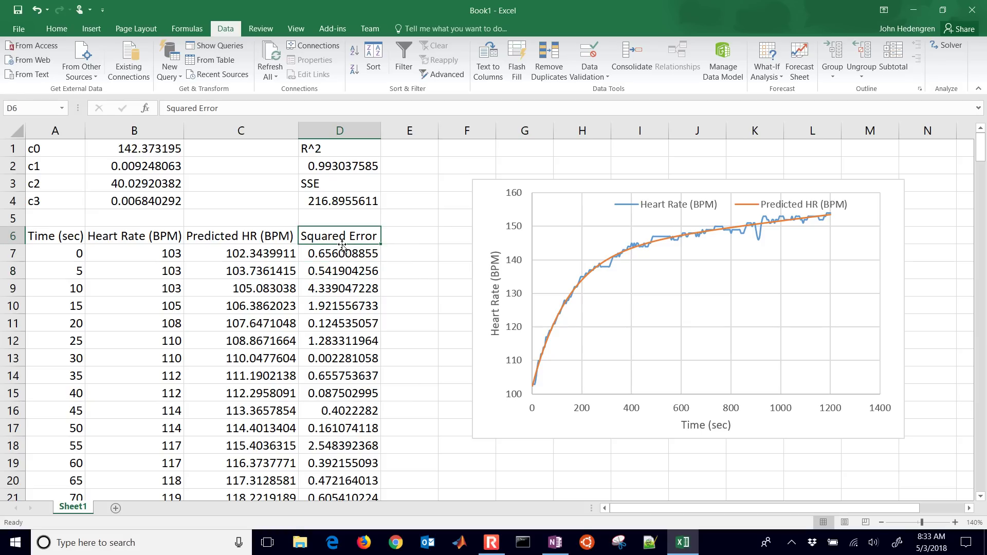
{"action": "type", "text": "Abs Values"}
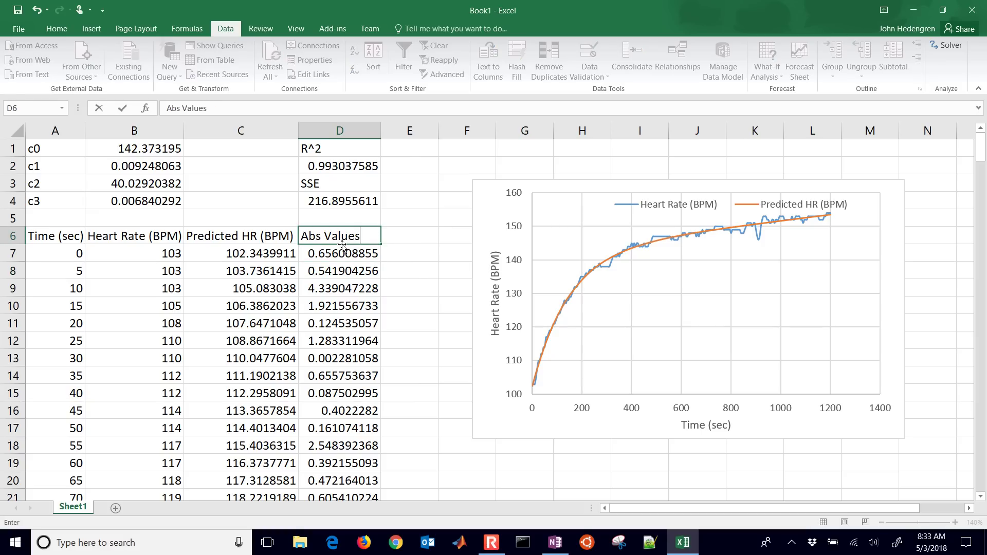
{"action": "key", "text": "BackSpace"}
{"action": "key", "text": "Return"}
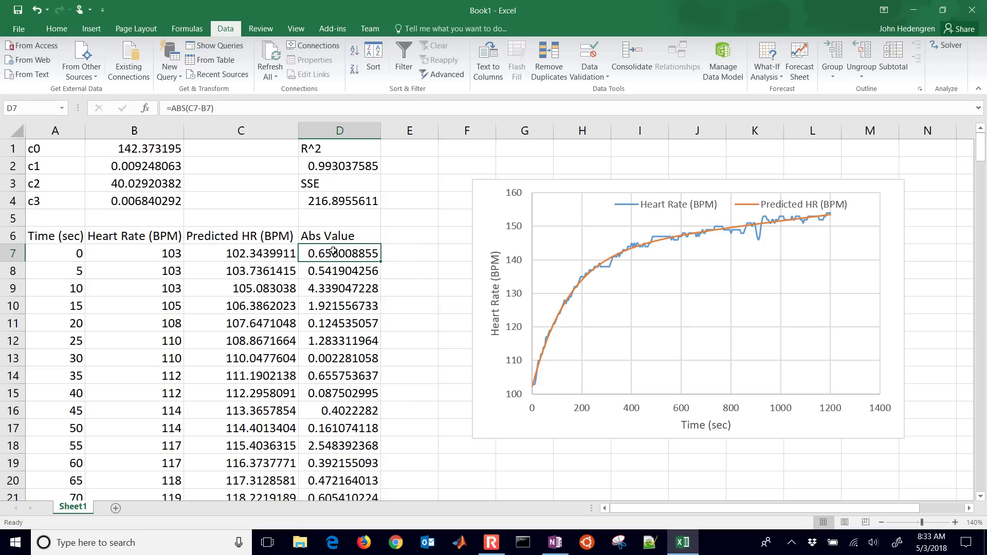
{"action": "double_click", "coordinate": [380, 262]}
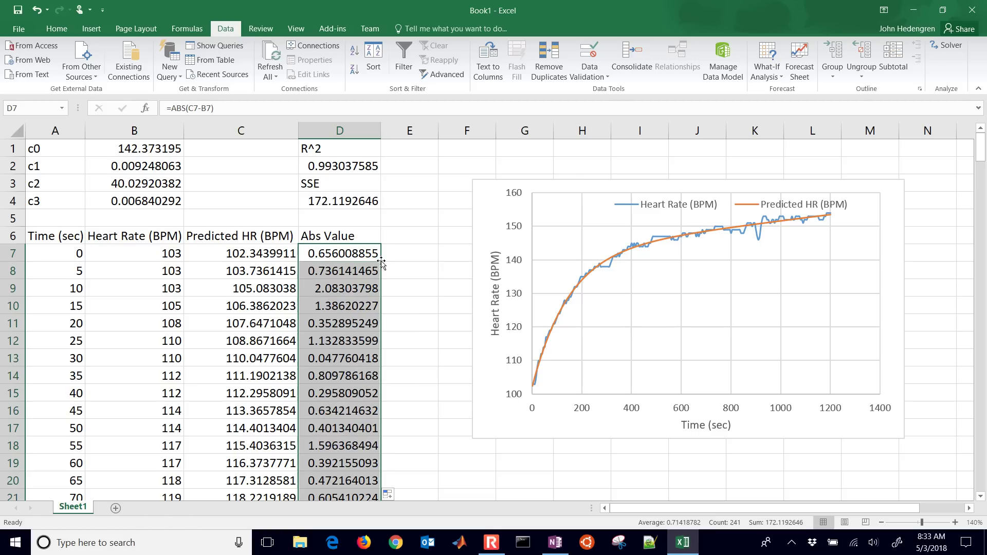
Relabel D3 from SSE to SAE and check the D4 sum formula, leaving it unchanged.
{"action": "left_click", "coordinate": [309, 194]}
{"action": "double_click", "coordinate": [319, 184]}
{"action": "key", "text": "Left"}
{"action": "key", "text": "BackSpace"}
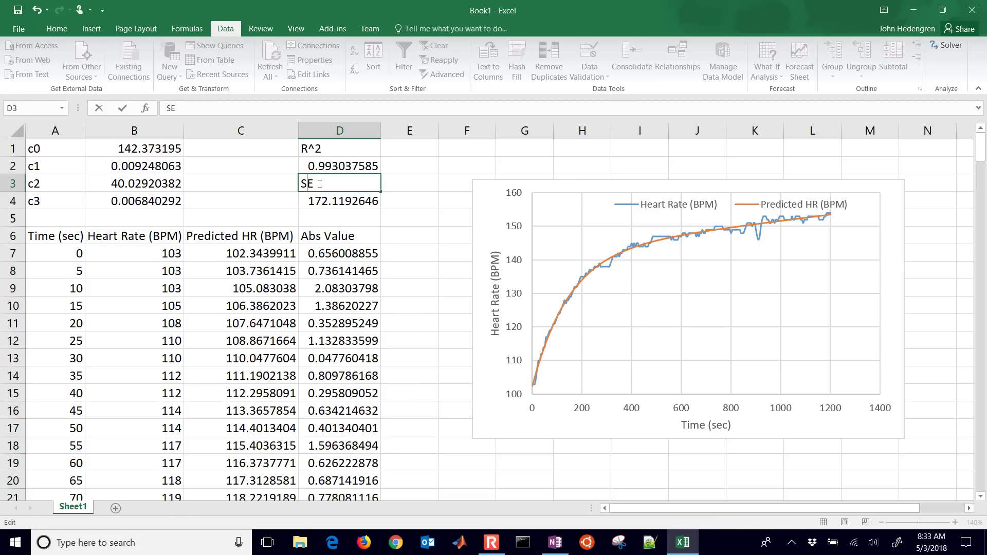
{"action": "type", "text": "A"}
{"action": "key", "text": "Return"}
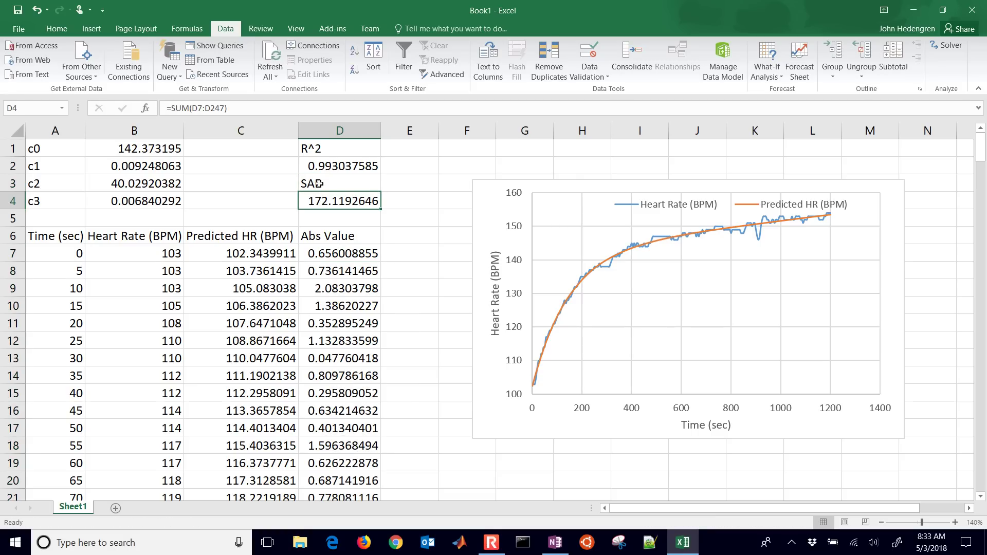
{"action": "double_click", "coordinate": [330, 201]}
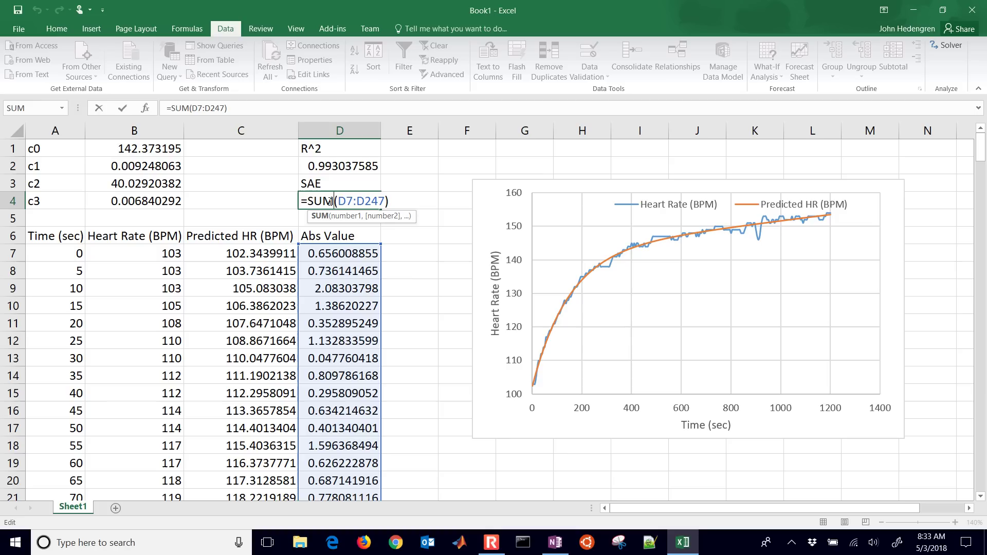
{"action": "key", "text": "Escape"}
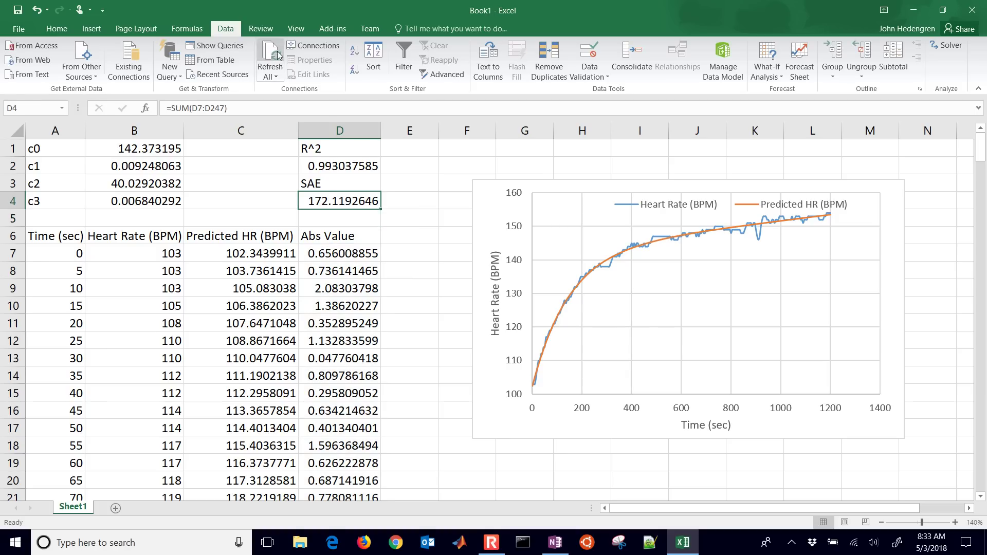
Re-solve with objective $D$4 minimized over $B$1:$B$4, keeping the solution (SAE 169.9573169).
{"action": "left_click", "coordinate": [949, 47]}
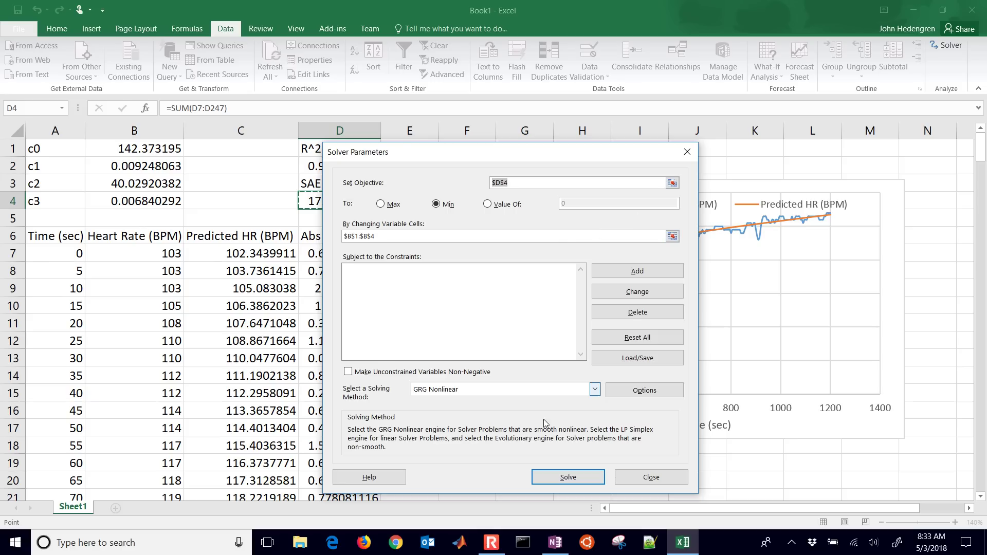
{"action": "left_click", "coordinate": [560, 477]}
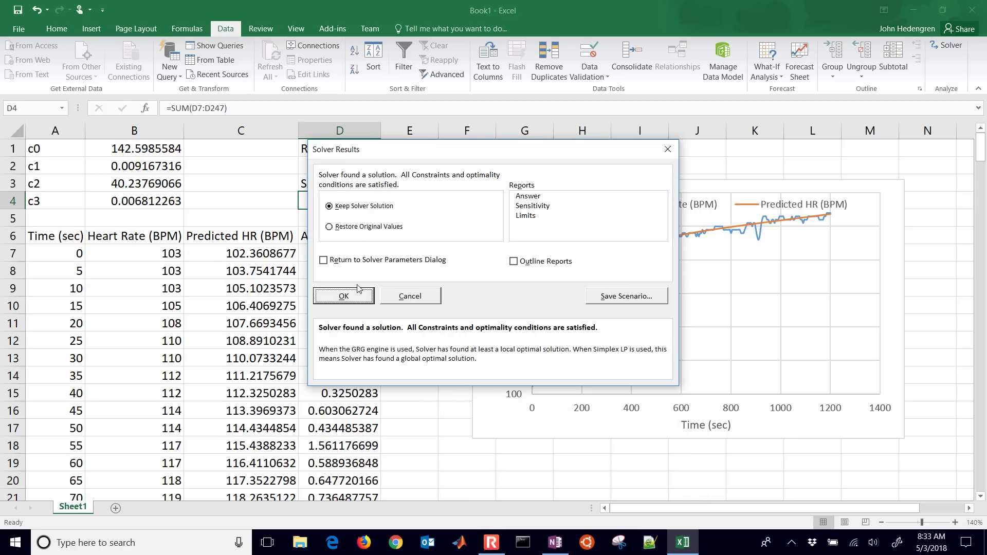
{"action": "left_click", "coordinate": [340, 292]}
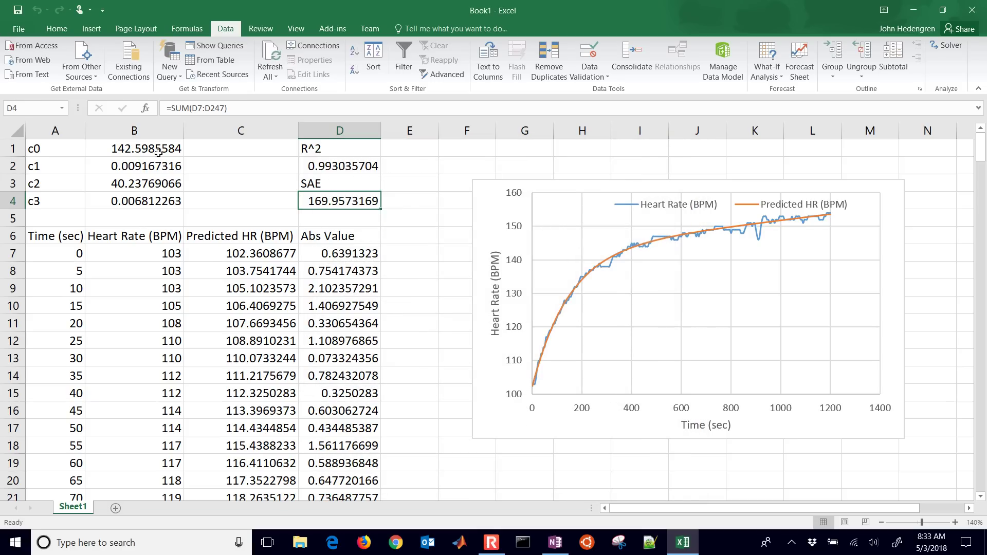
{"action": "left_click_drag", "start_coordinate": [157, 152], "coordinate": [183, 194]}
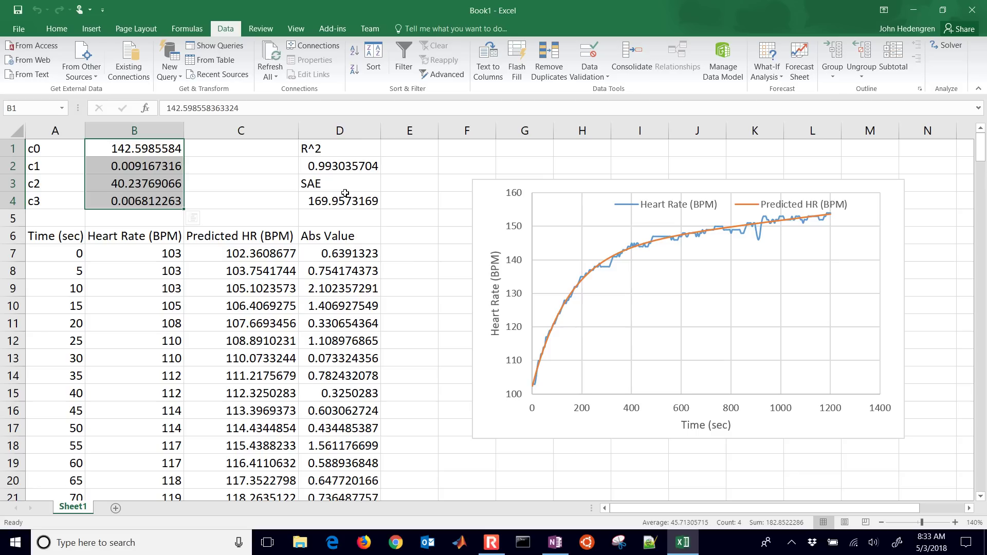
{"action": "left_click", "coordinate": [409, 238]}
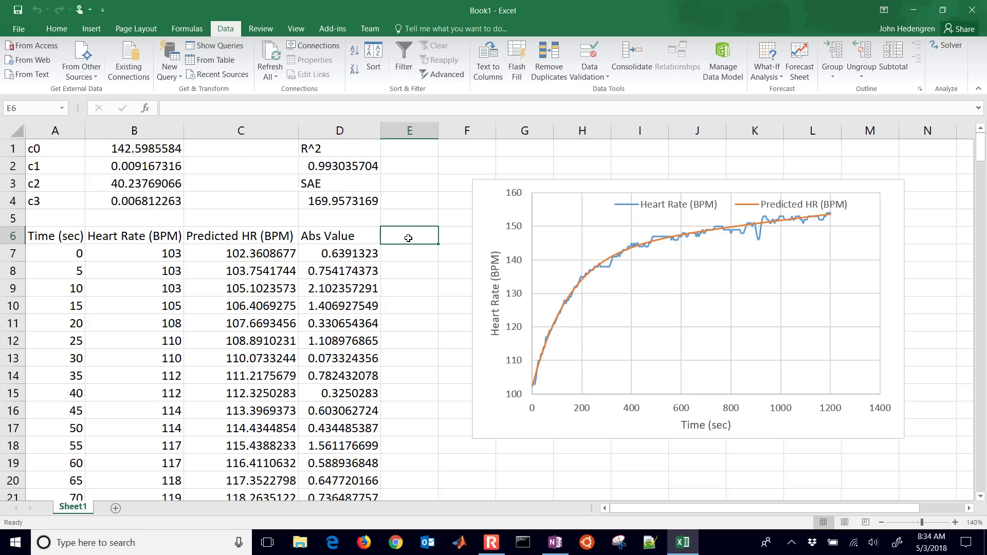